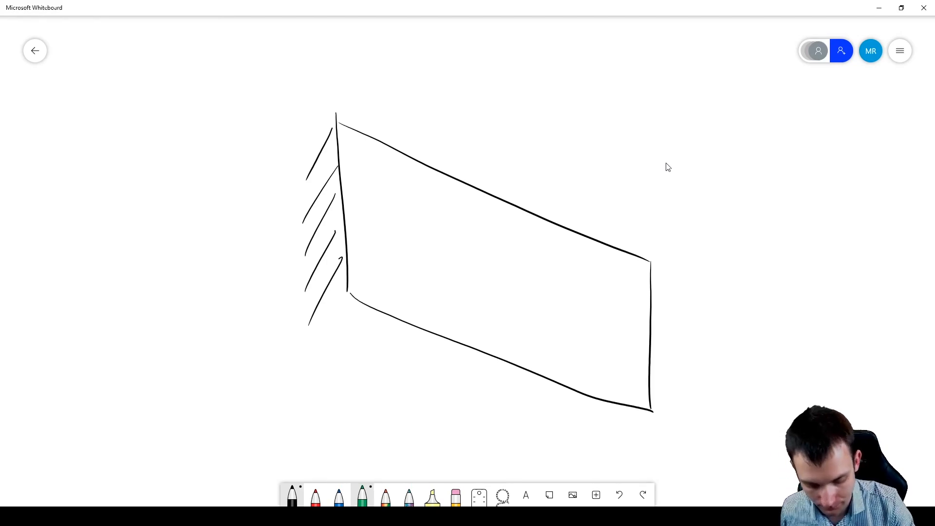
Draw a red downward force arrow ending at the middle of the plate's free vertical edge.
left_click(315, 496)
left_click_drag(647, 326, 662, 154)
left_click_drag(641, 307, 663, 298)
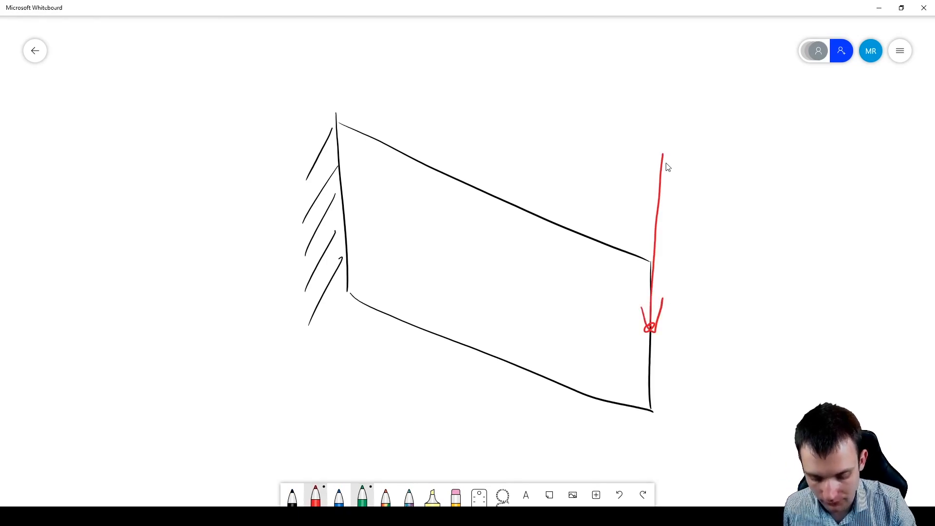
Write the plate dimensions 300 beside the free edge and 900 below the long edge, and t = 20 mm inside, in black.
left_click(363, 497)
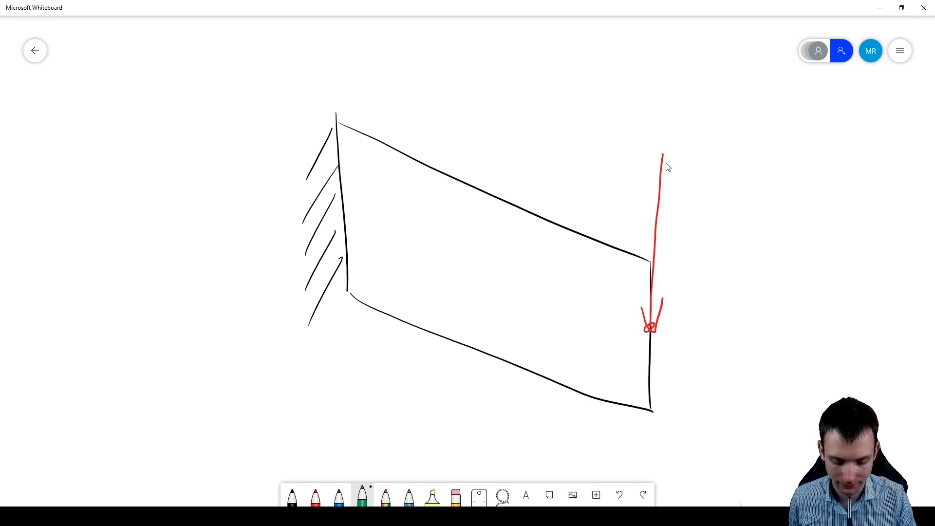
left_click(292, 496)
left_click_drag(695, 327, 693, 341)
left_click_drag(712, 327, 722, 328)
mouse_move(440, 378)
left_mouse_down()
mouse_move(434, 395)
mouse_move(452, 380)
left_mouse_up()
left_click_drag(464, 379, 462, 379)
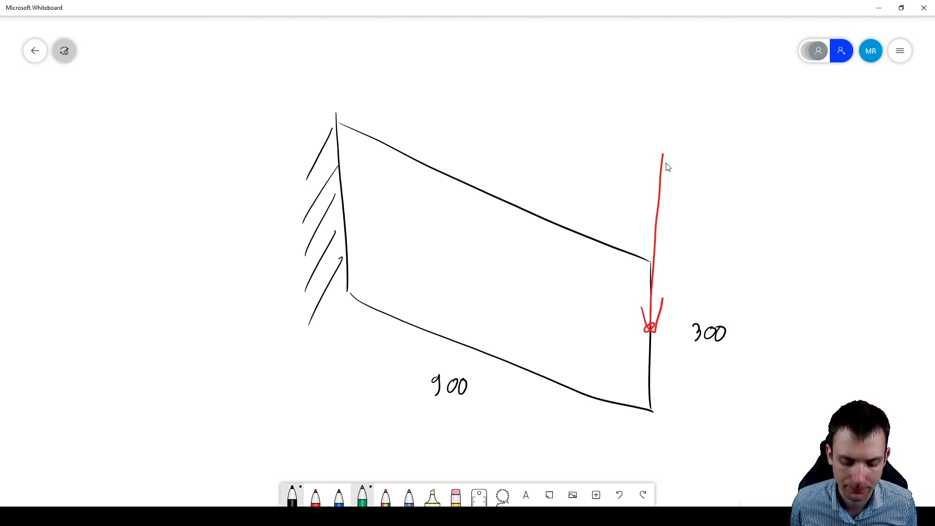
mouse_move(492, 272)
left_mouse_down()
mouse_move(498, 288)
mouse_move(497, 279)
left_mouse_up()
left_click_drag(504, 278, 569, 279)
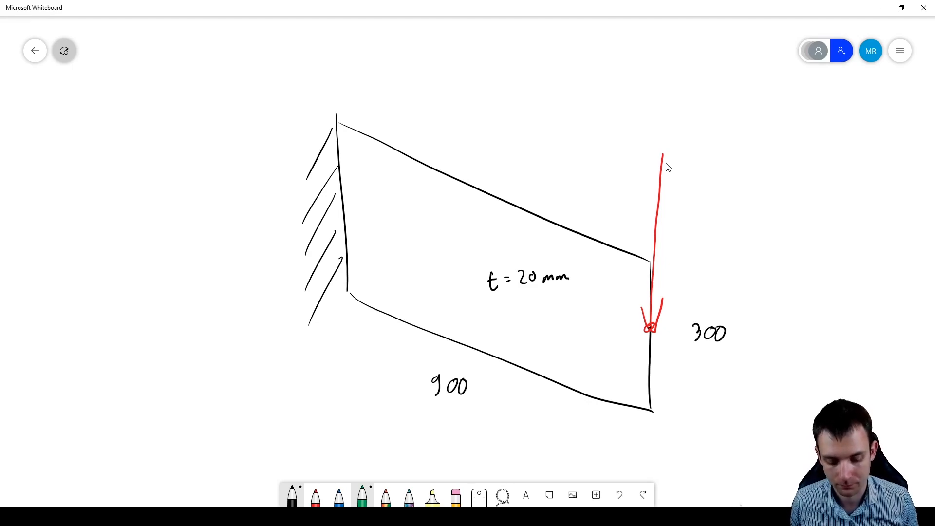
Add dimension lines for the 150 load offset and the 300 plate height, and write Steel above the plate.
left_click_drag(669, 261, 674, 260)
left_click_drag(671, 261, 679, 336)
left_click_drag(683, 281, 692, 288)
left_click_drag(692, 275, 701, 274)
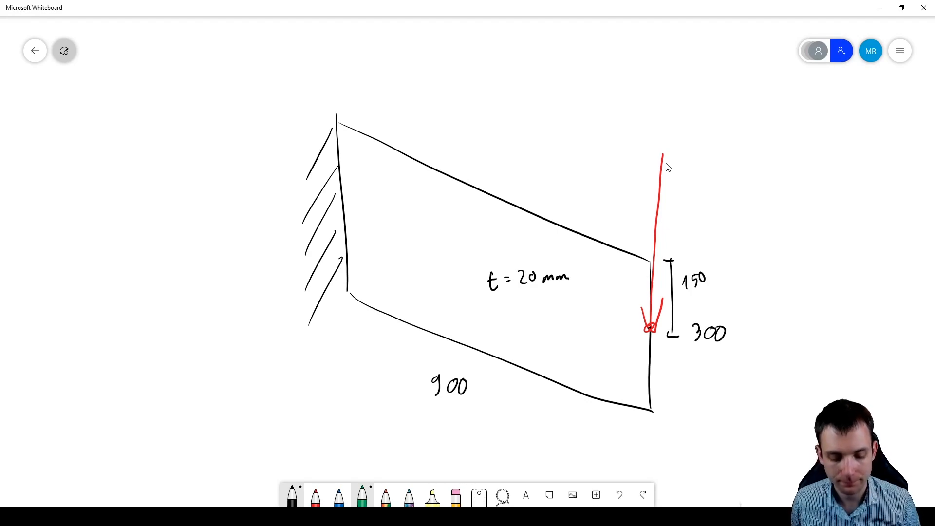
left_click_drag(721, 253, 720, 411)
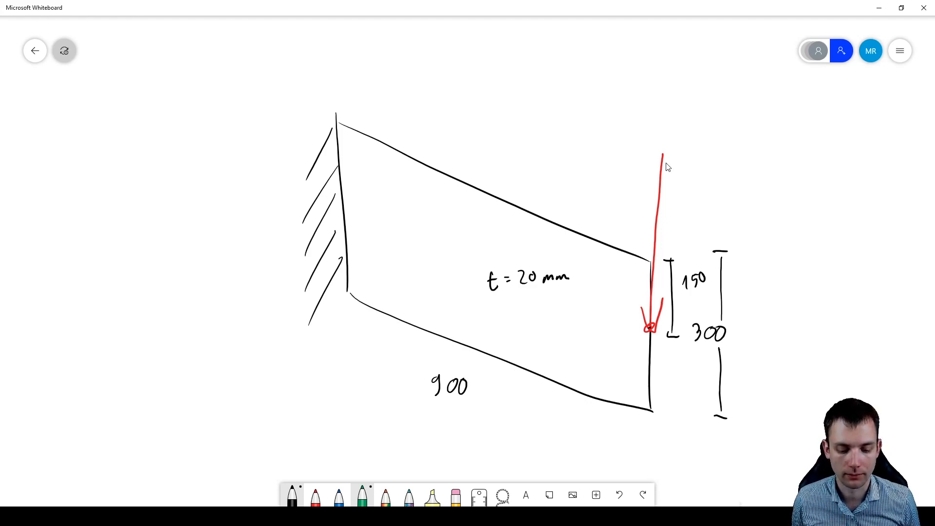
mouse_move(533, 63)
left_mouse_down()
mouse_move(522, 89)
mouse_move(540, 86)
left_mouse_up()
left_click_drag(533, 73, 576, 82)
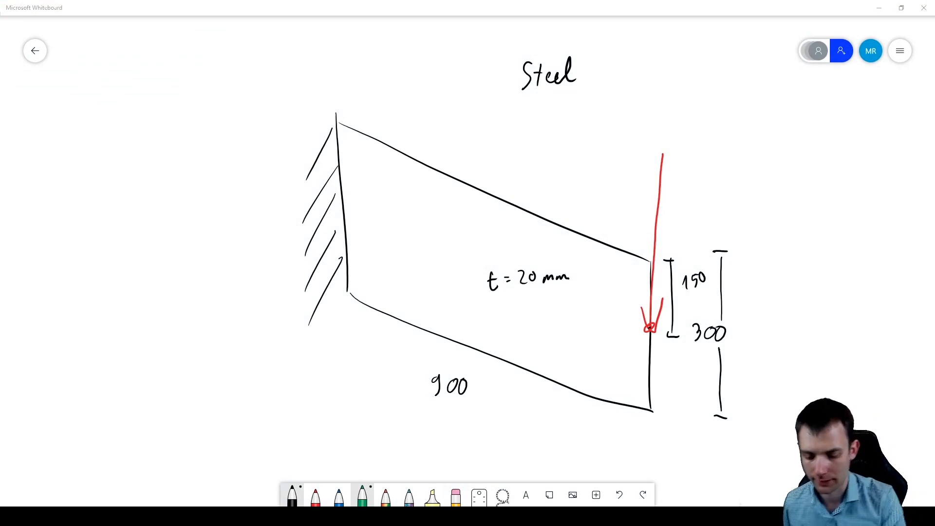
Write the first workflow item beside the sketch as "1) Data" with the sub-line "- Mat / Prop / Comp".
left_click_drag(34, 99, 42, 105)
left_click_drag(49, 80, 47, 107)
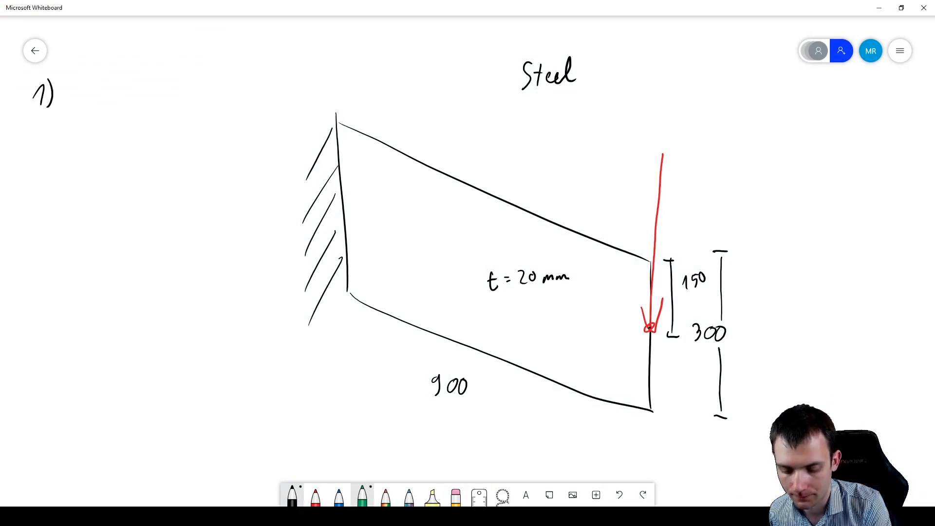
mouse_move(67, 80)
left_mouse_down()
mouse_move(68, 101)
mouse_move(88, 101)
left_mouse_up()
mouse_move(97, 76)
left_mouse_down()
mouse_move(98, 101)
mouse_move(105, 89)
left_mouse_up()
left_click_drag(111, 92, 113, 101)
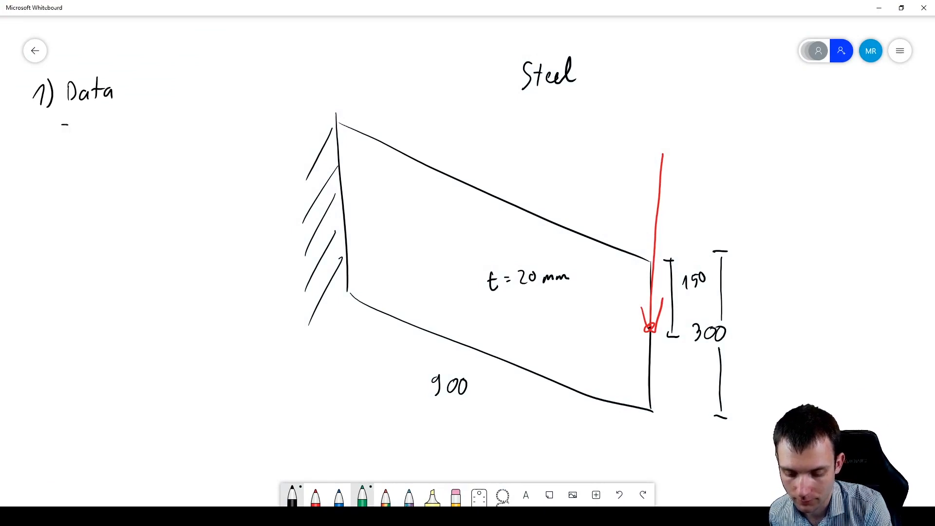
left_click_drag(78, 135, 102, 131)
mouse_move(107, 112)
left_mouse_down()
mouse_move(108, 127)
mouse_move(113, 120)
left_mouse_up()
mouse_move(129, 106)
left_mouse_down()
mouse_move(113, 138)
mouse_move(148, 119)
left_mouse_up()
left_click_drag(155, 119, 161, 139)
left_click_drag(160, 126, 174, 145)
left_click_drag(203, 119, 204, 130)
mouse_move(211, 119)
left_mouse_down()
mouse_move(228, 128)
mouse_move(237, 121)
left_mouse_up()
Write the second workflow item "2) Geom / Mesh" below the Data entry.
left_click_drag(33, 175, 43, 193)
left_click_drag(68, 172, 71, 188)
left_click_drag(77, 180, 90, 178)
left_click_drag(94, 178, 106, 183)
mouse_move(142, 160)
left_mouse_down()
mouse_move(116, 189)
mouse_move(154, 182)
left_mouse_up()
left_click_drag(155, 179, 161, 182)
left_click_drag(166, 172, 180, 181)
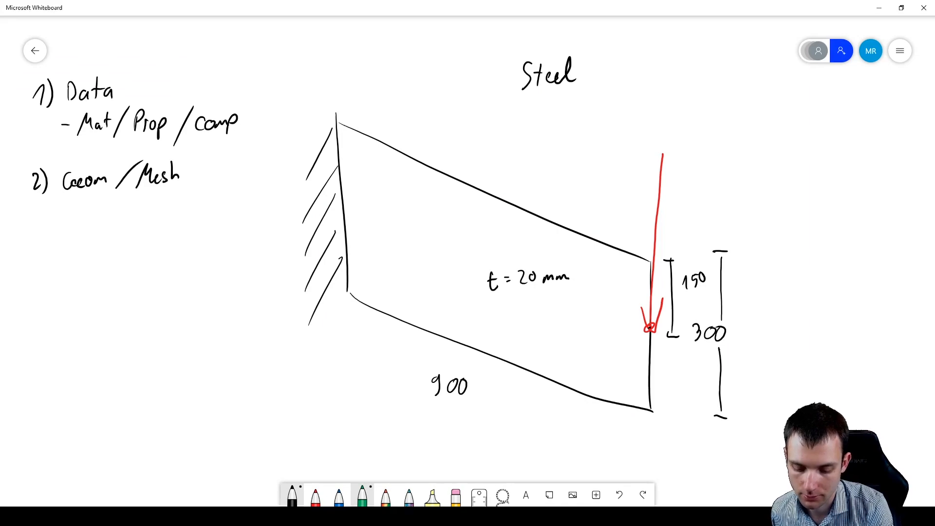
Write the third workflow item "3) Analysis" with the sub-line "Loads / BCs / Loadstep".
left_click_drag(32, 229, 33, 245)
mouse_move(47, 222)
left_mouse_down()
mouse_move(47, 250)
mouse_move(128, 240)
left_mouse_up()
left_click(128, 225)
left_click_drag(137, 226, 133, 239)
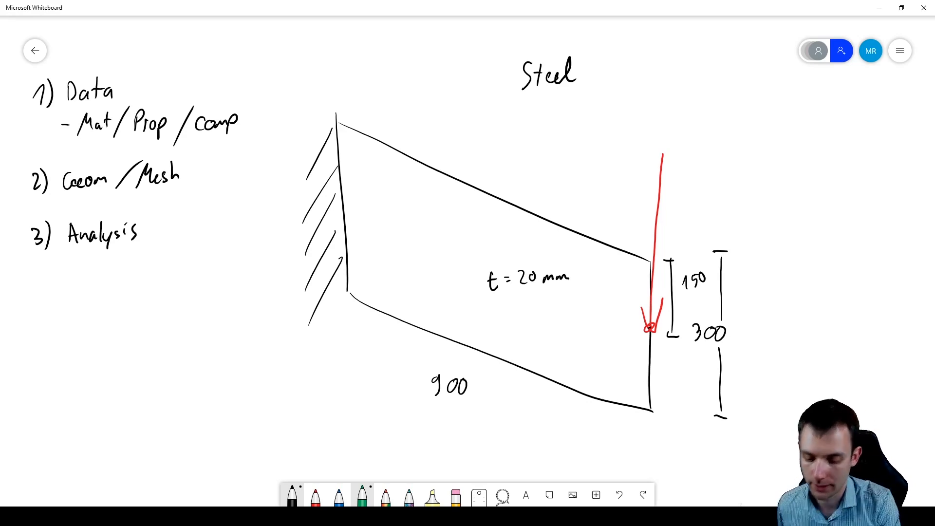
left_click_drag(65, 262, 73, 278)
mouse_move(81, 270)
left_mouse_down()
mouse_move(92, 278)
mouse_move(101, 258)
left_mouse_up()
mouse_move(109, 264)
left_mouse_down()
mouse_move(104, 276)
mouse_move(122, 280)
left_mouse_up()
mouse_move(142, 259)
left_mouse_down()
mouse_move(141, 271)
mouse_move(173, 273)
mouse_move(192, 253)
mouse_move(196, 268)
left_mouse_up()
left_click(165, 263)
mouse_move(202, 257)
left_mouse_down()
mouse_move(229, 266)
mouse_move(246, 251)
left_mouse_up()
mouse_move(243, 259)
left_mouse_down()
mouse_move(248, 266)
mouse_move(257, 251)
left_mouse_up()
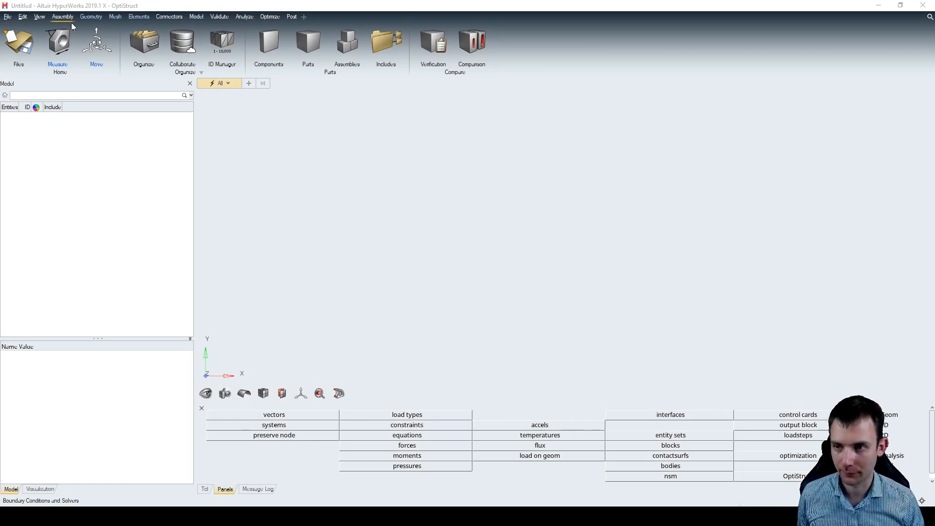
Create a MAT1 material named steel with E 210000, NU 0.3 and RHO 7.85e-09.
left_click(195, 16)
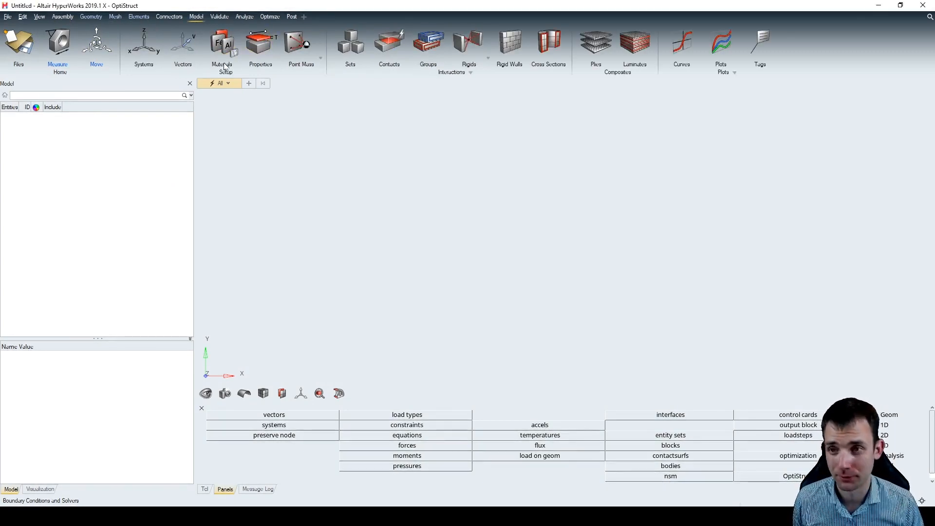
left_click(222, 43)
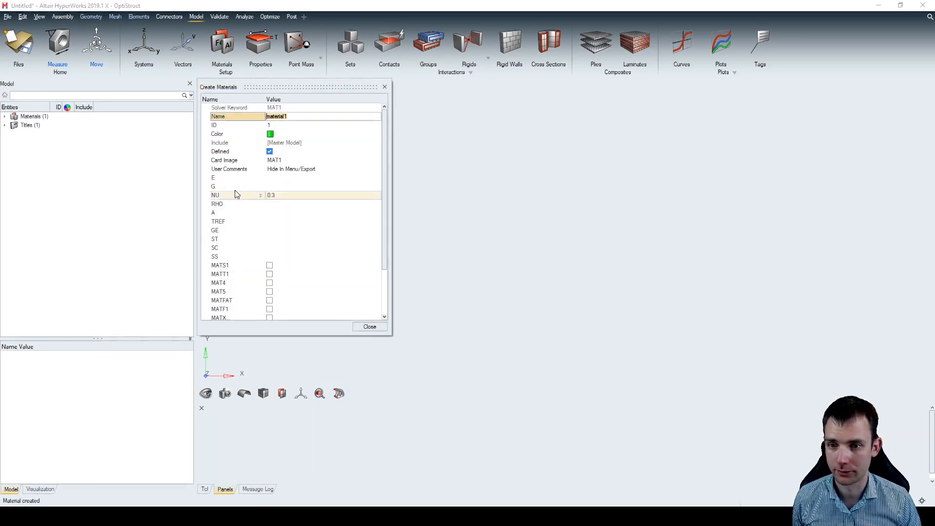
type("steel")
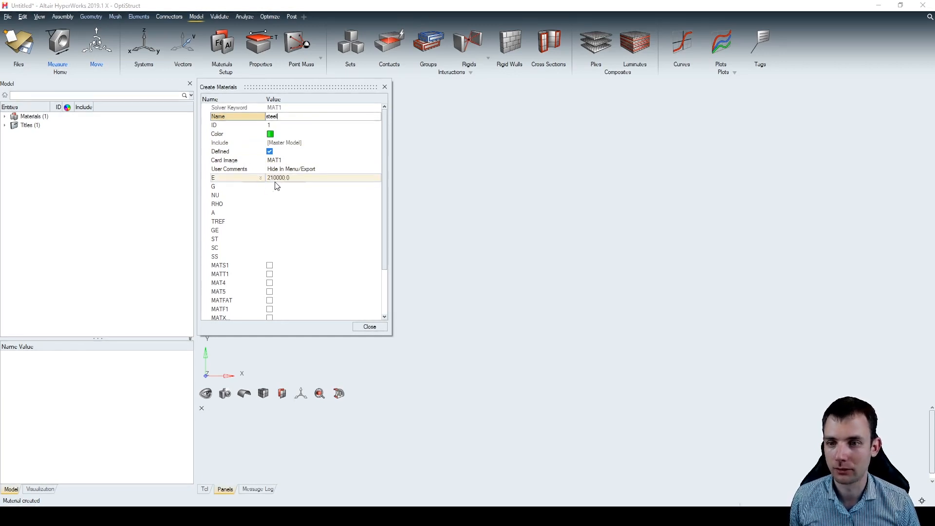
left_click(312, 179)
key("Return")
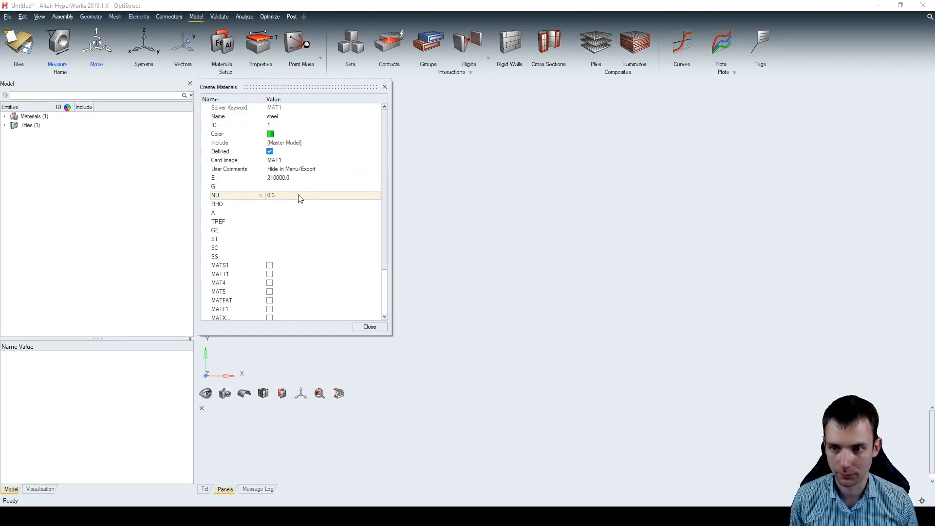
left_click(299, 196)
key("Return")
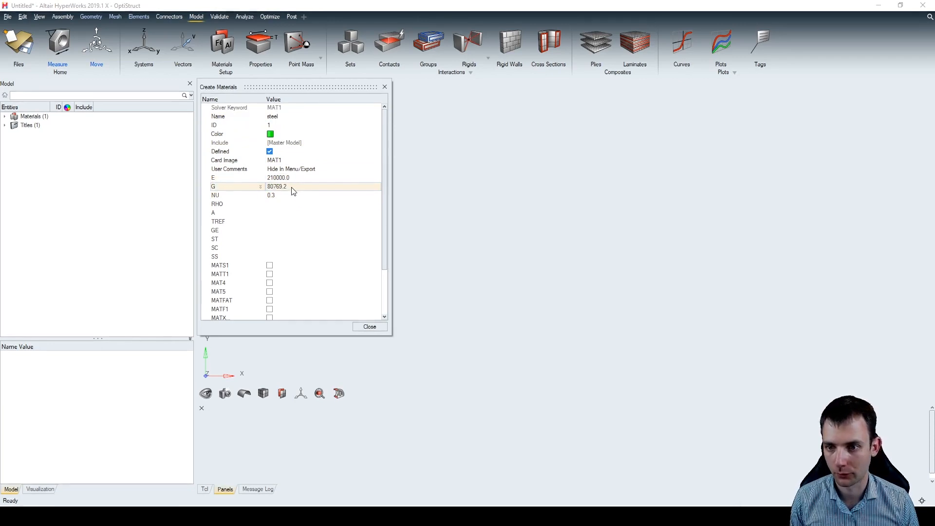
left_click(288, 204)
type("7.85e-09")
key("Return")
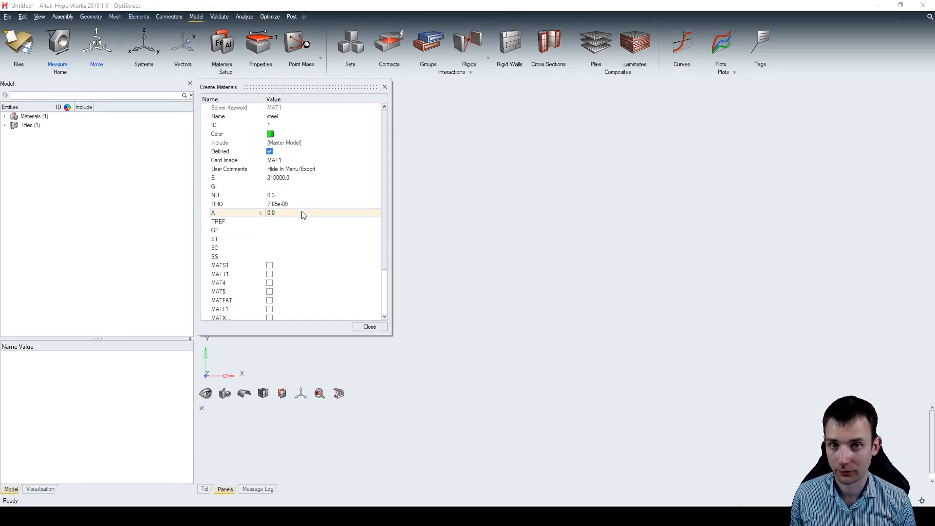
left_click(369, 326)
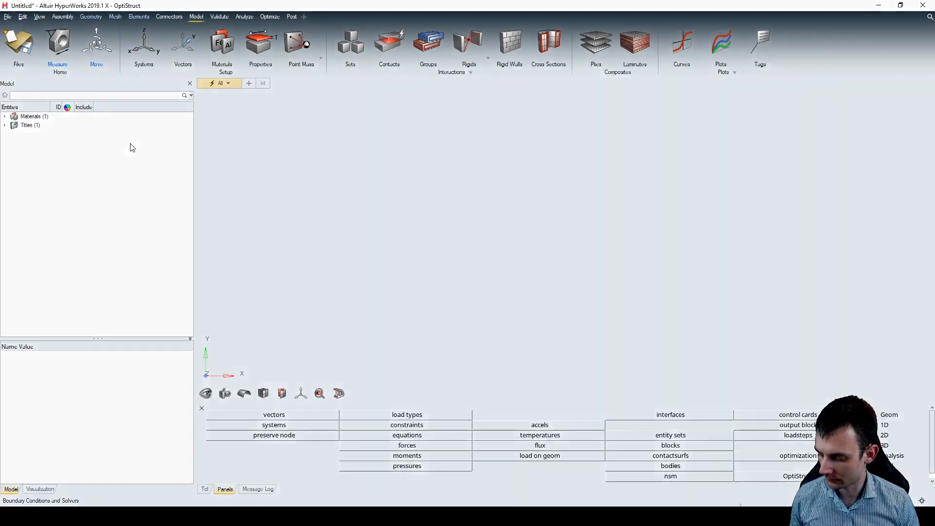
Switch to Microsoft Whiteboard and draw a green check mark beside the Data heading.
key("alt+Tab")
left_click(369, 495)
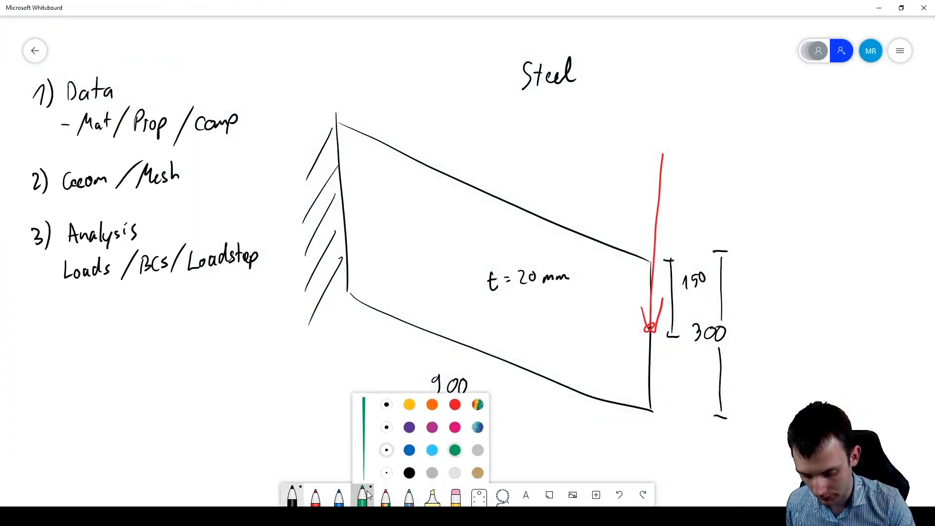
left_click_drag(110, 101, 135, 86)
key("ctrl+z")
left_click(369, 494)
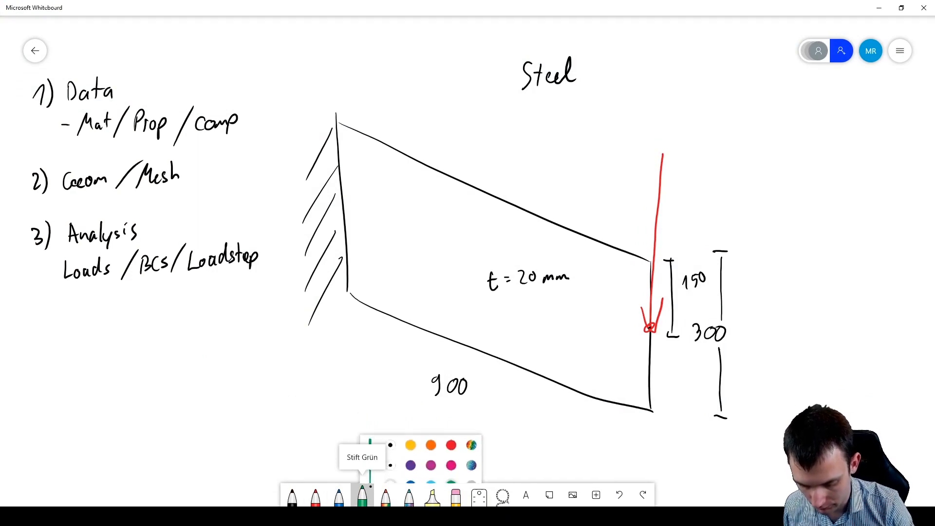
left_click_drag(117, 97, 142, 80)
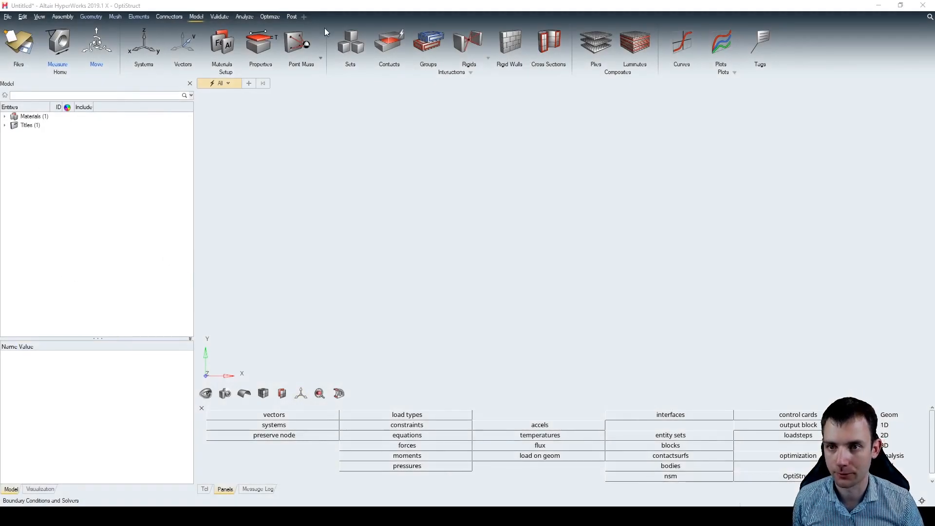
Create a PSHELL property named pshellProperty with the steel material and a thickness T of 20.
left_click(259, 51)
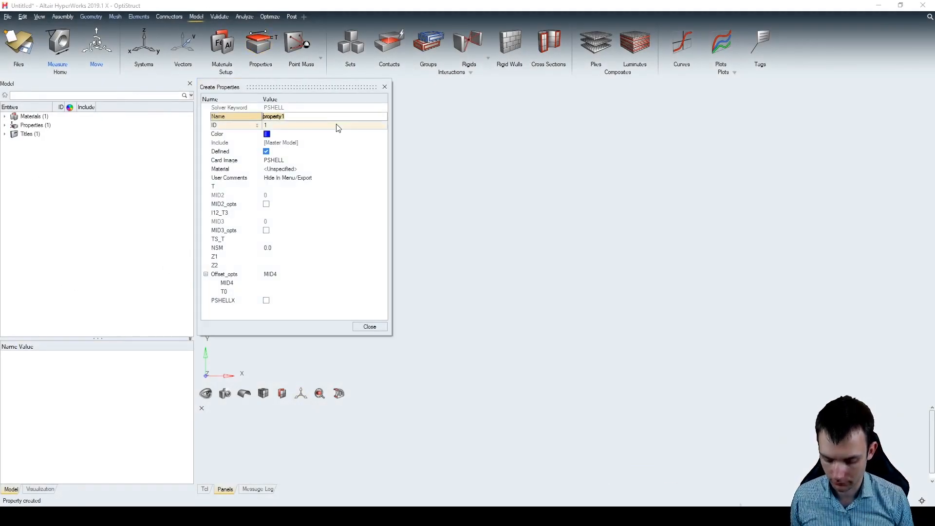
type("pshell")
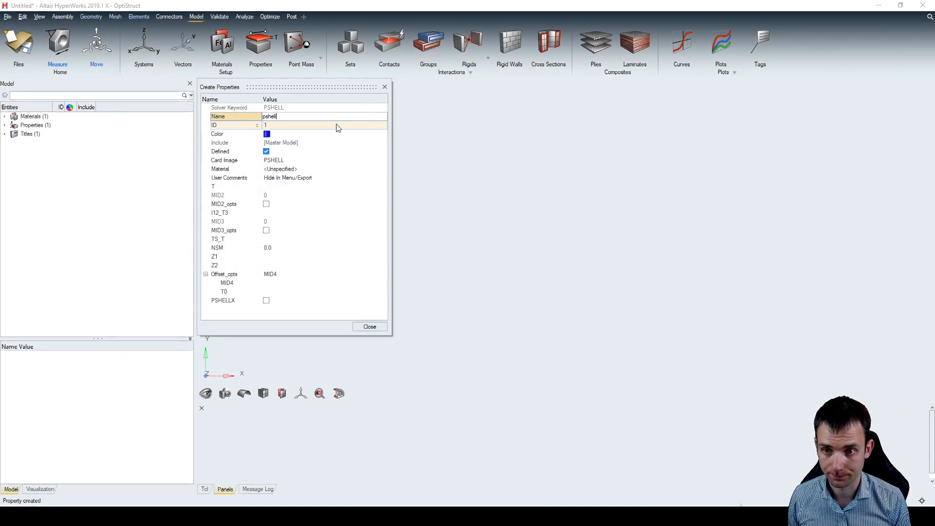
type("Property")
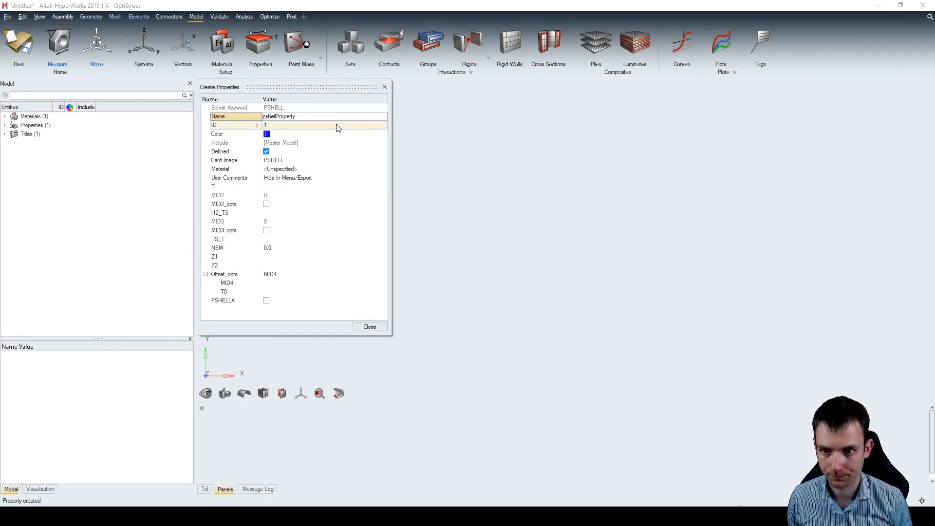
left_click(292, 169)
left_click(258, 180)
left_click(336, 289)
left_click(282, 186)
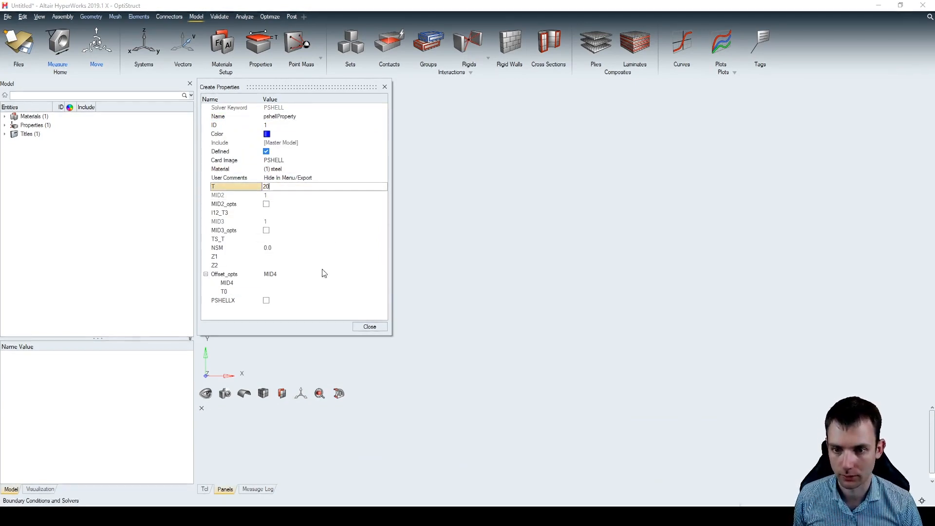
left_click(362, 328)
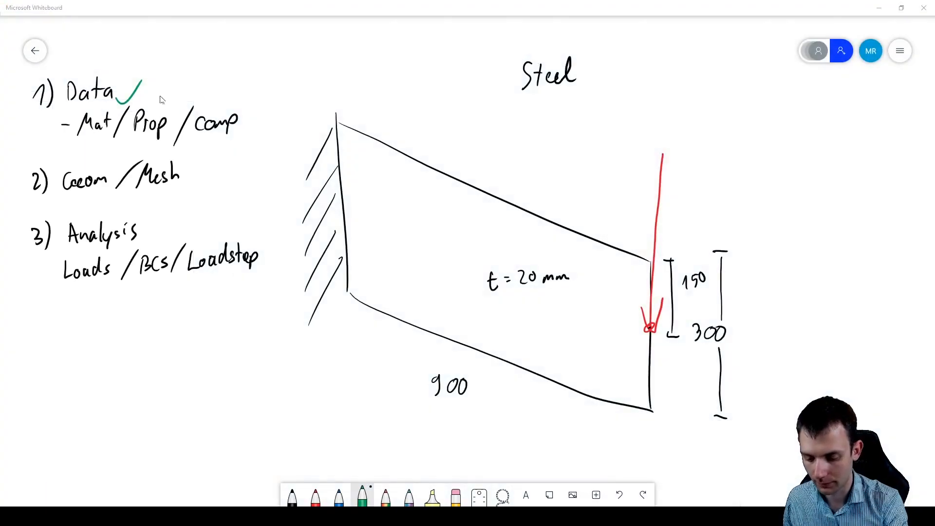
scroll(180, 80, "down", 5)
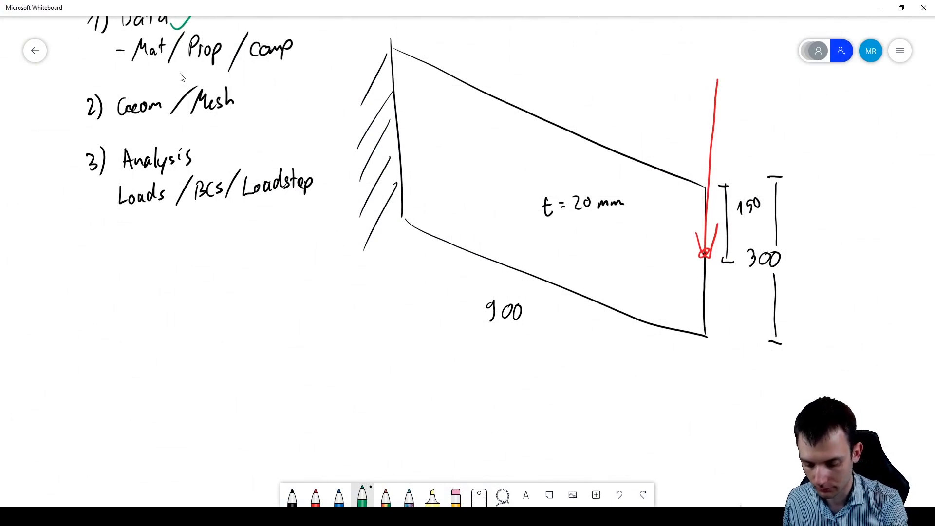
left_click_drag(229, 33, 227, 46)
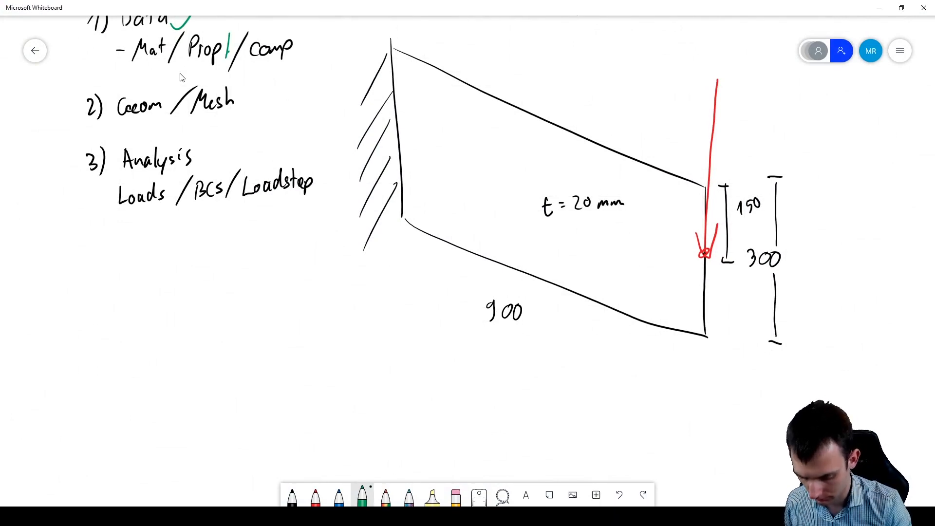
key("ctrl+z")
scroll(271, 168, "down", 3, "ctrl")
scroll(297, 263, "down", 1, "ctrl")
scroll(292, 292, "up", 1, "ctrl")
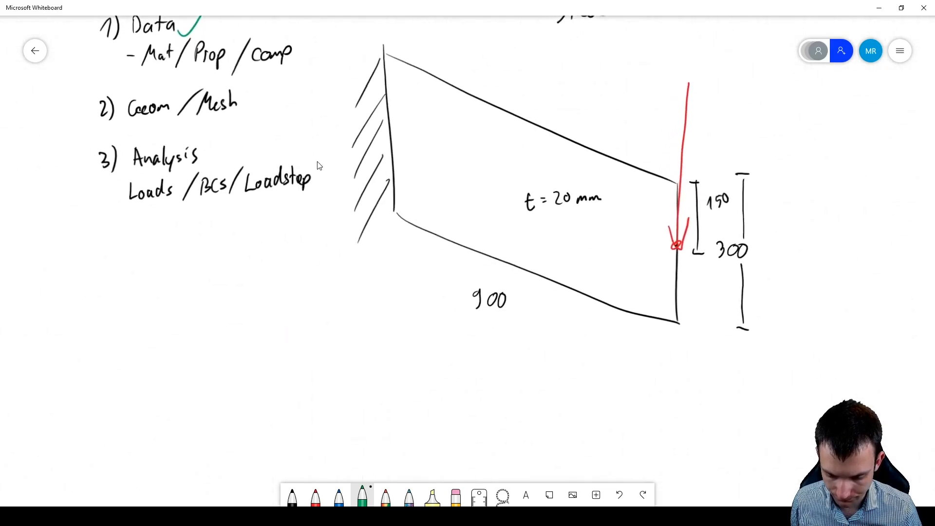
scroll(325, 107, "up", 1)
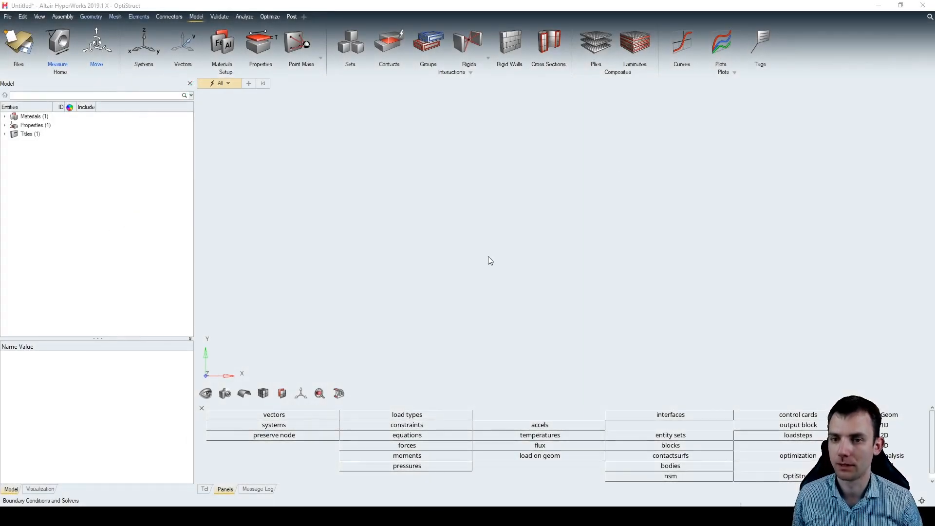
Create a new component in the model and name it plate.
right_click(29, 148)
mouse_move(62, 156)
left_click(127, 196)
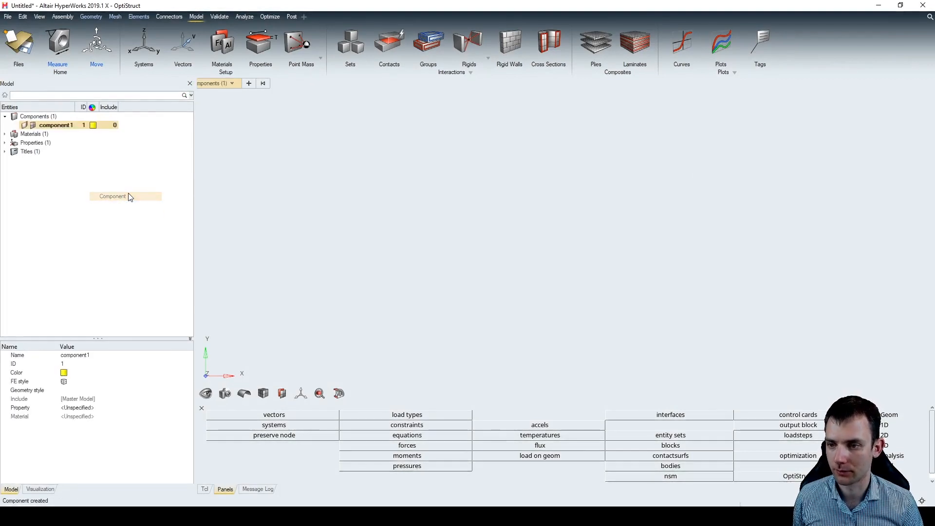
type("plate")
key("Return")
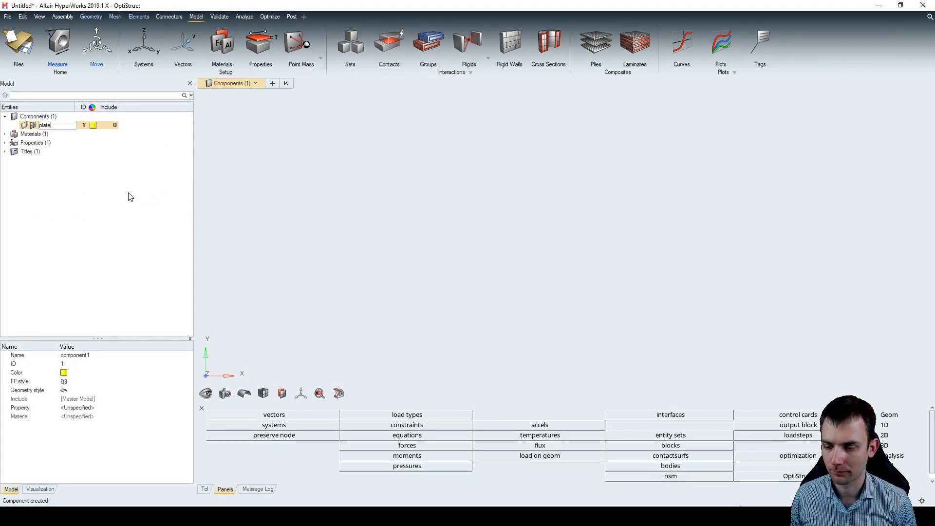
Assign the pshellProperty property to the plate component.
left_click(78, 408)
left_click(91, 412)
left_click(36, 382)
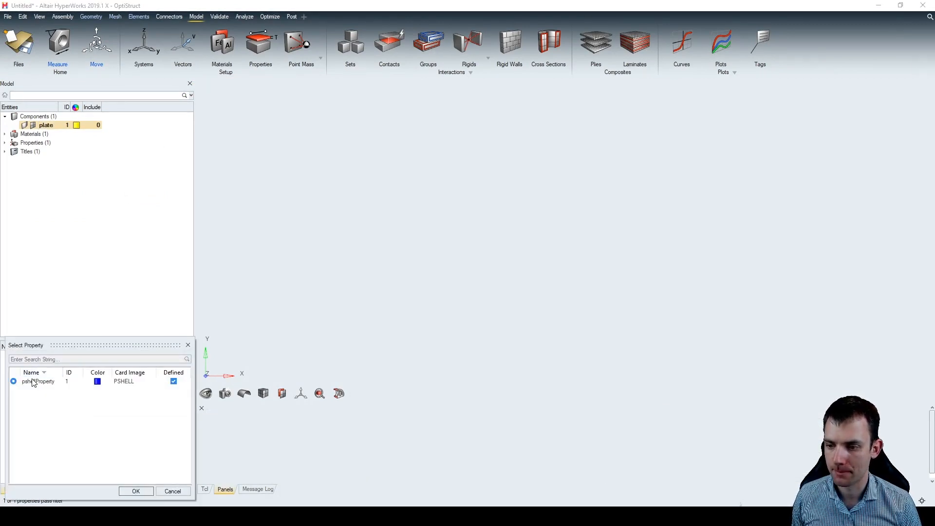
left_click(135, 490)
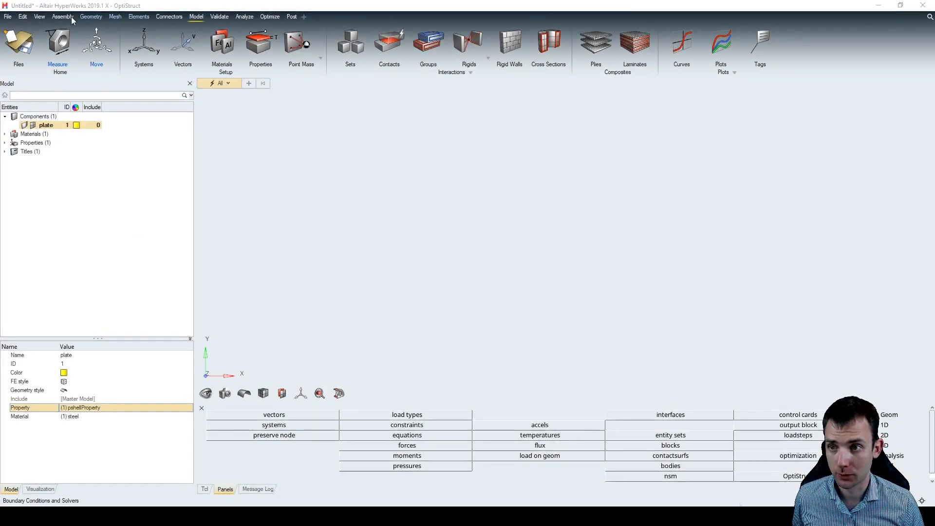
Create a point at the origin with X, Y and Z coordinates of 0.
left_click(91, 16)
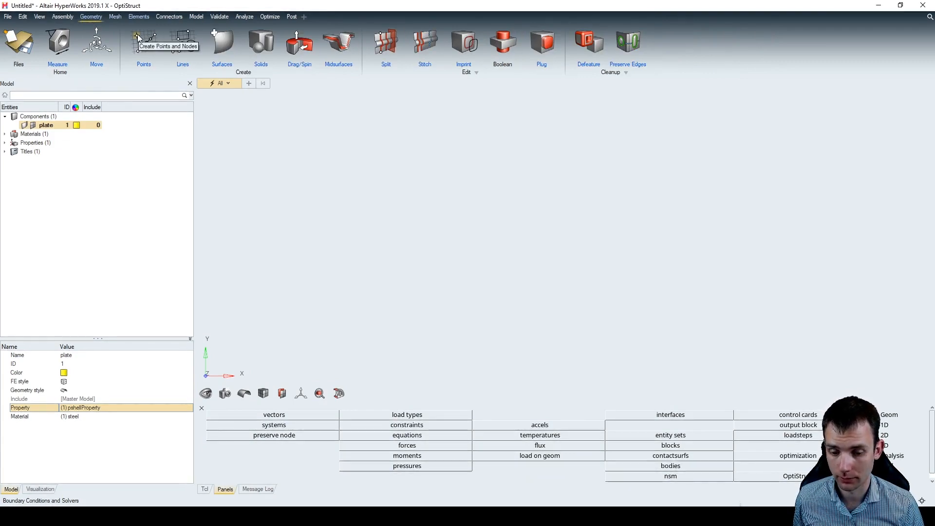
left_click(156, 59)
left_click(328, 312)
type("0")
key("Tab")
type("0")
key("Tab")
type("0")
key("Tab")
key("Return")
right_click(310, 141)
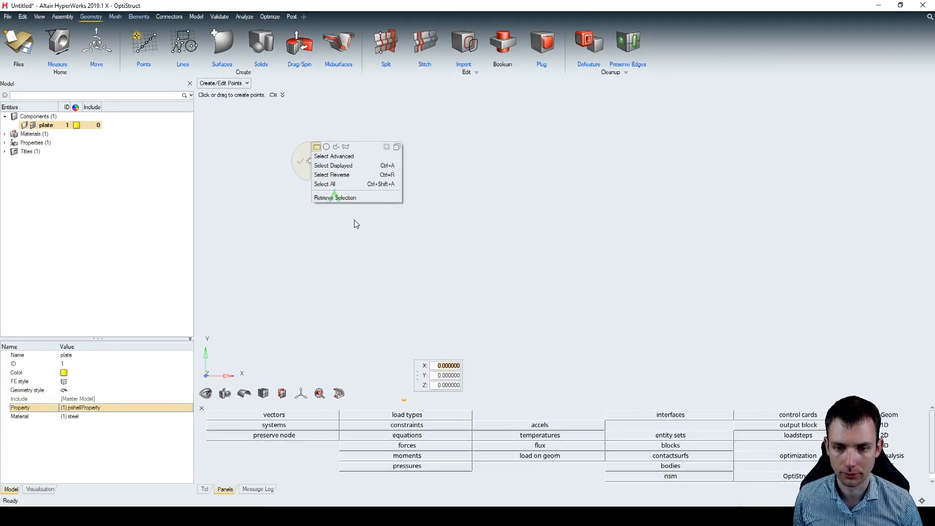
left_click(300, 157)
key("Escape")
Draw a rectangle in the XY plane starting at the origin point, with width 900 and length 300.
scroll(411, 234, "down", 5)
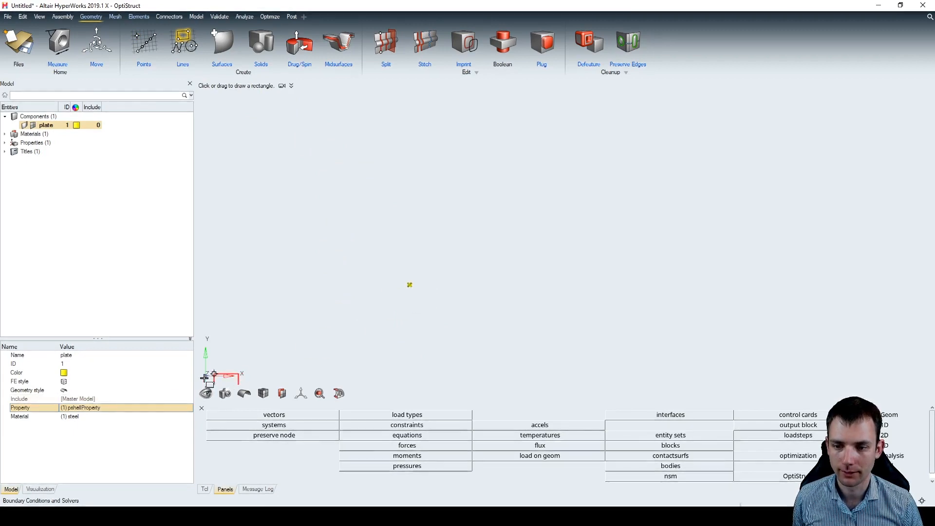
left_click_drag(309, 316, 389, 280, "ctrl")
left_click_drag(318, 314, 301, 324, "ctrl")
left_click_drag(375, 306, 329, 317, "ctrl")
left_click(302, 393)
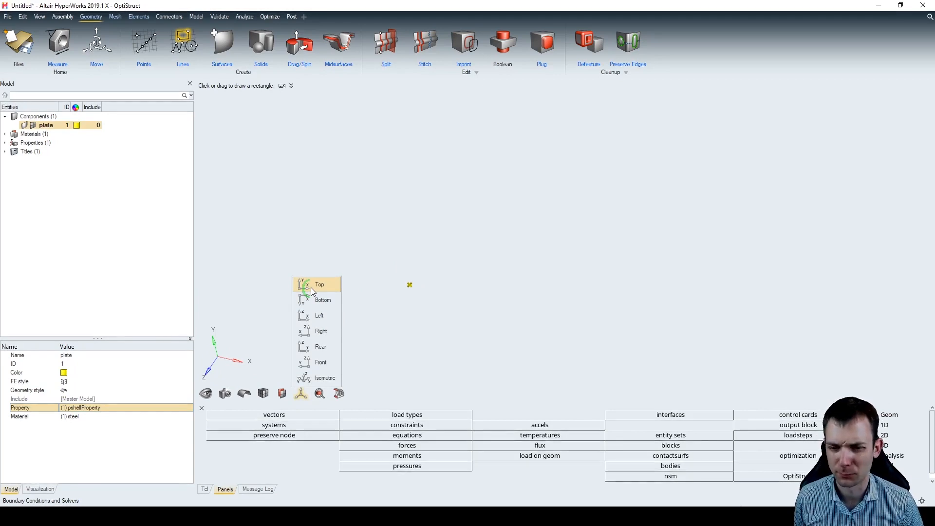
left_click(307, 284)
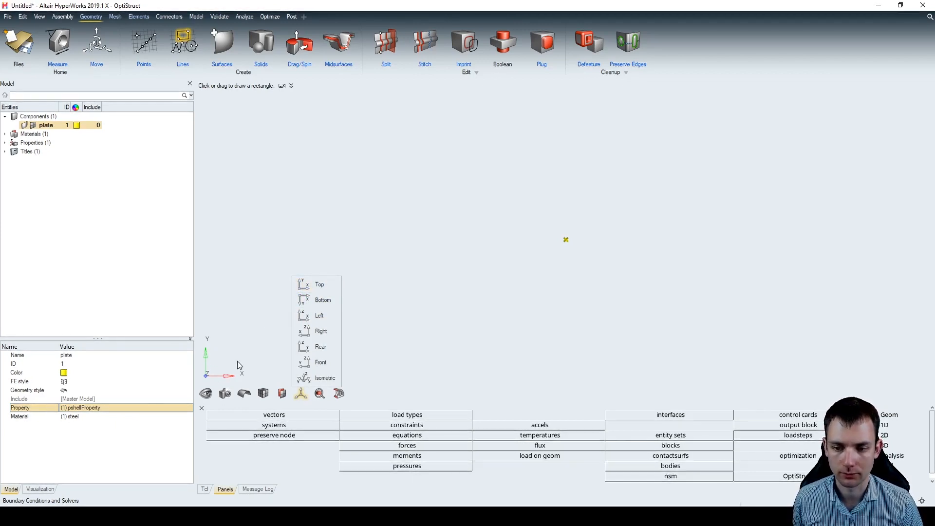
right_click(341, 299)
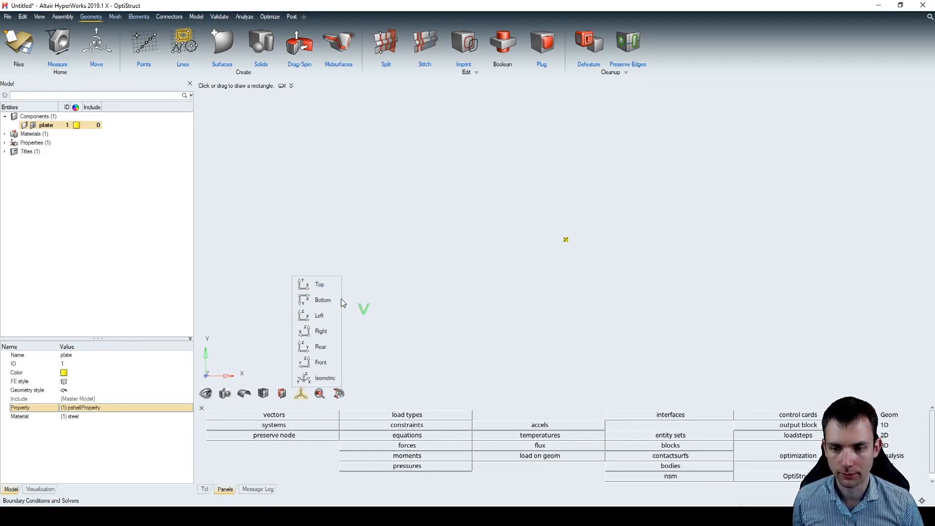
left_click(187, 33)
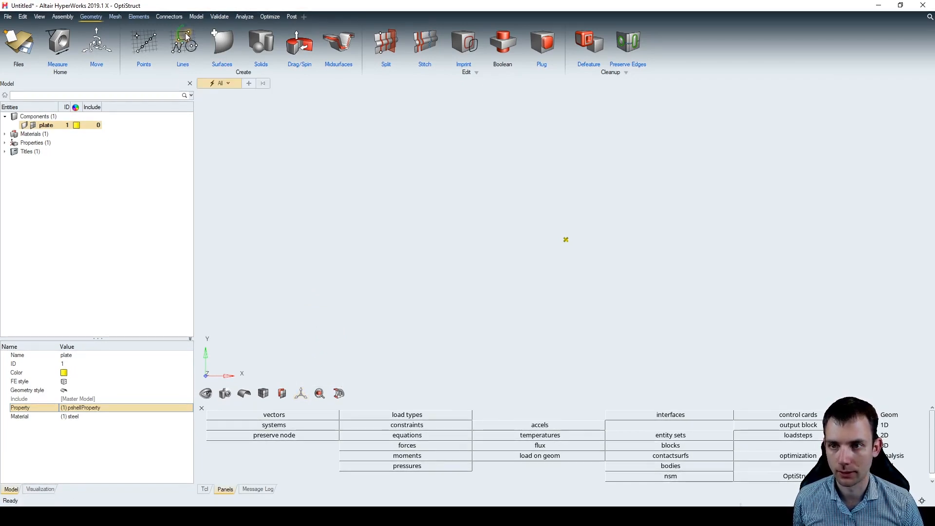
left_click_drag(566, 242, 907, 89)
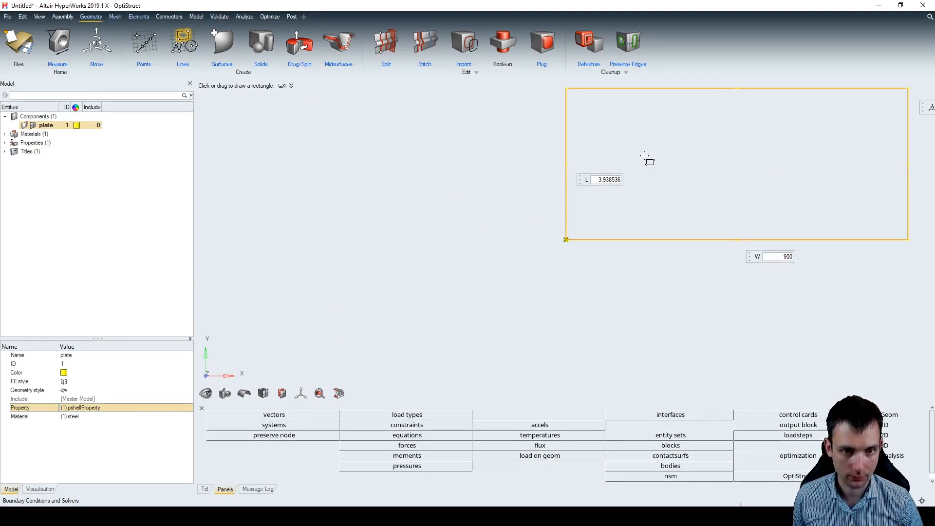
key("Tab")
type("300")
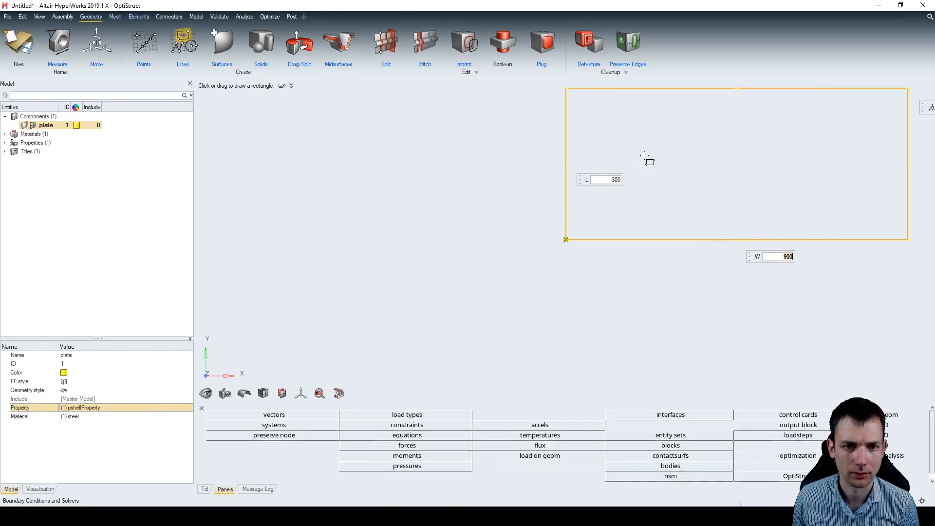
key("Return")
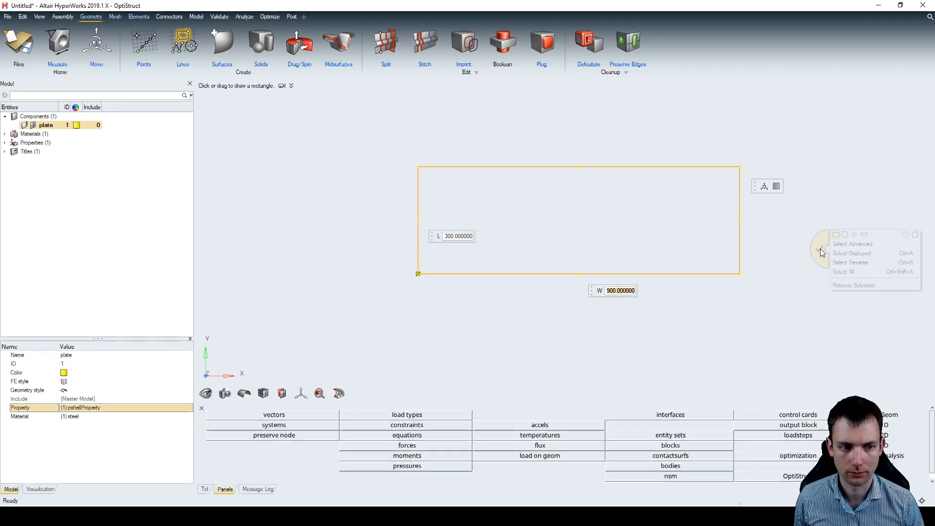
left_click(819, 257)
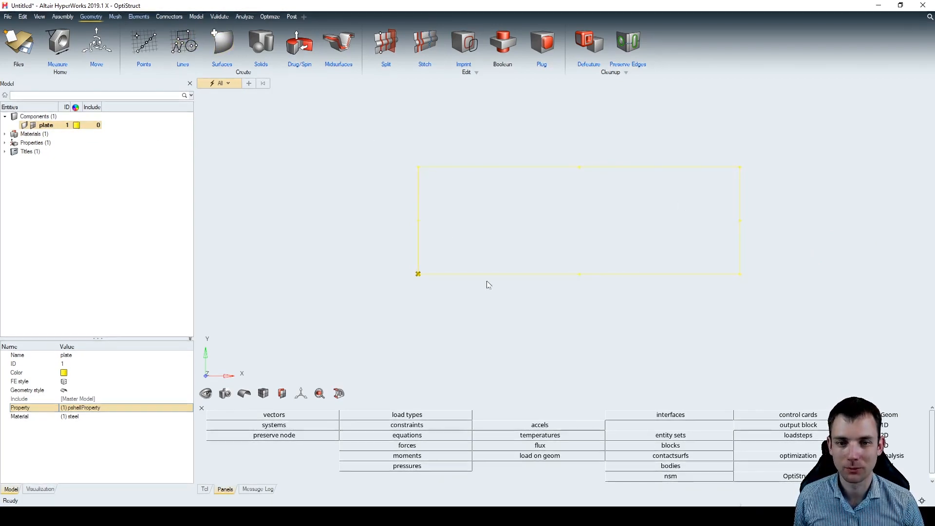
Create a patch surface from the four rectangle lines.
left_click(224, 40)
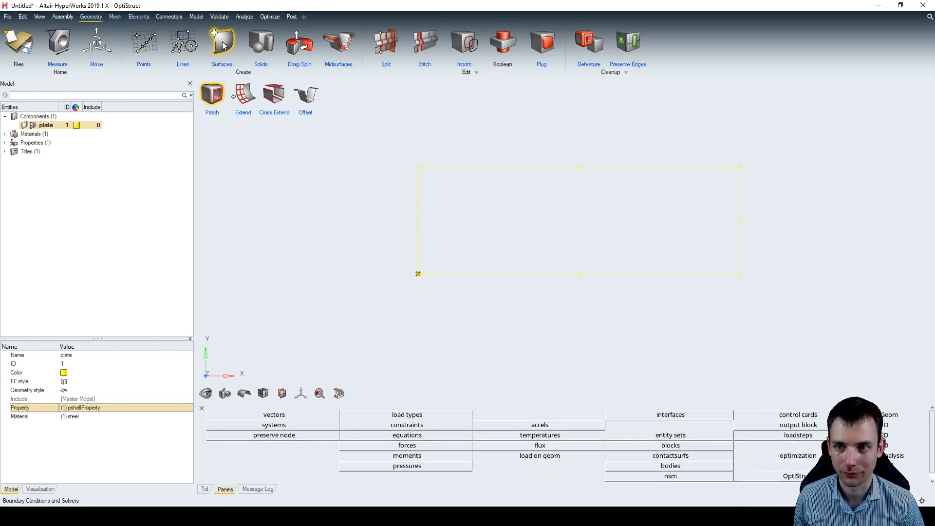
left_click_drag(398, 139, 762, 277)
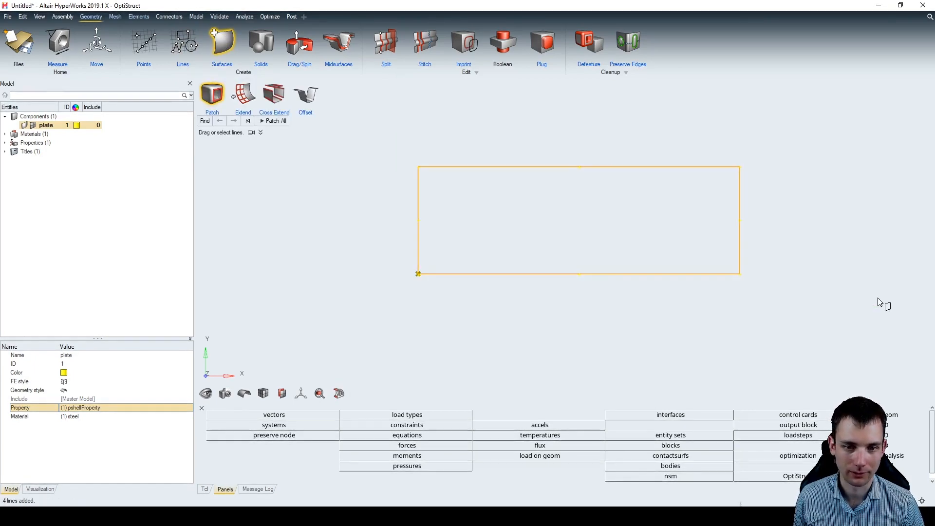
middle_click(457, 166)
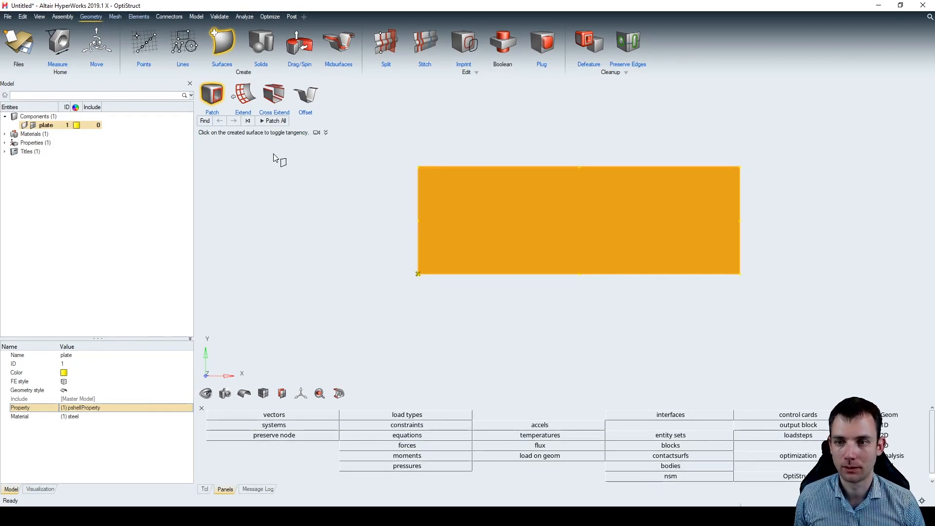
right_click(293, 189)
Change the colour of the plate component to dark grey.
mouse_move(355, 196)
left_mouse_down("ctrl")
mouse_move(551, 259)
mouse_move(271, 183)
left_mouse_up("ctrl")
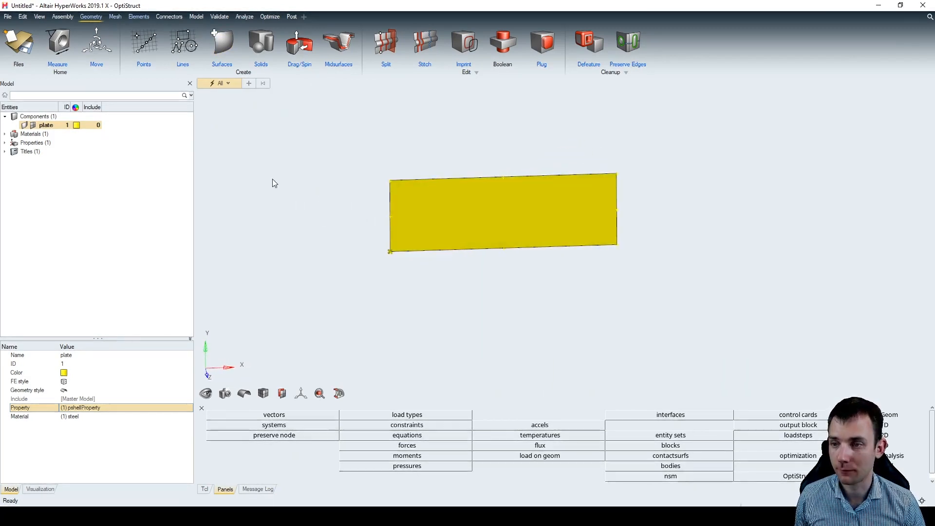
left_click(77, 126)
left_click(88, 120)
left_click_drag(375, 153, 524, 150, "ctrl")
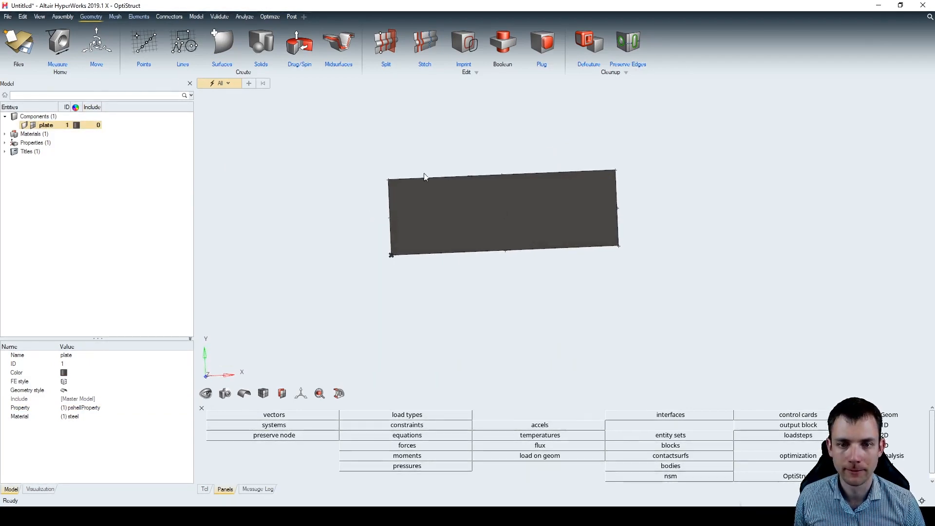
scroll(426, 183, "up", 3)
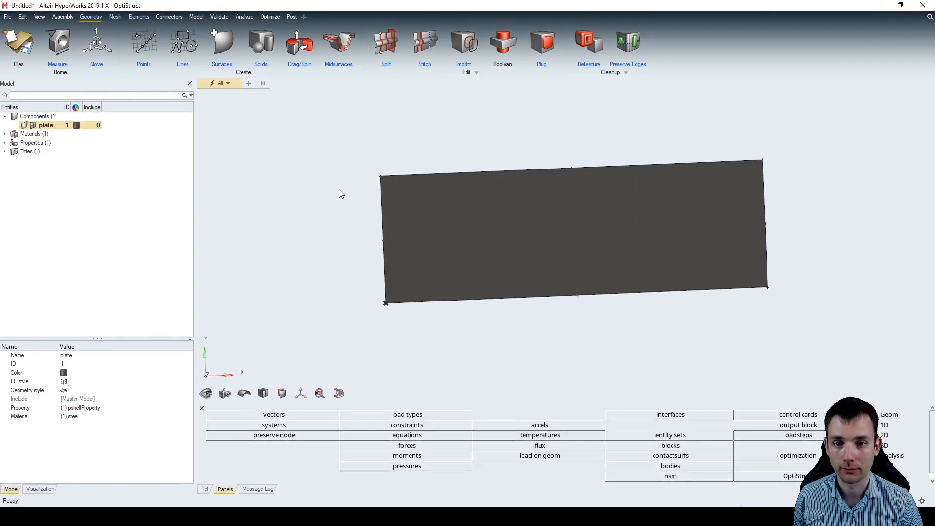
scroll(320, 201, "down", 2)
scroll(319, 205, "up", 1)
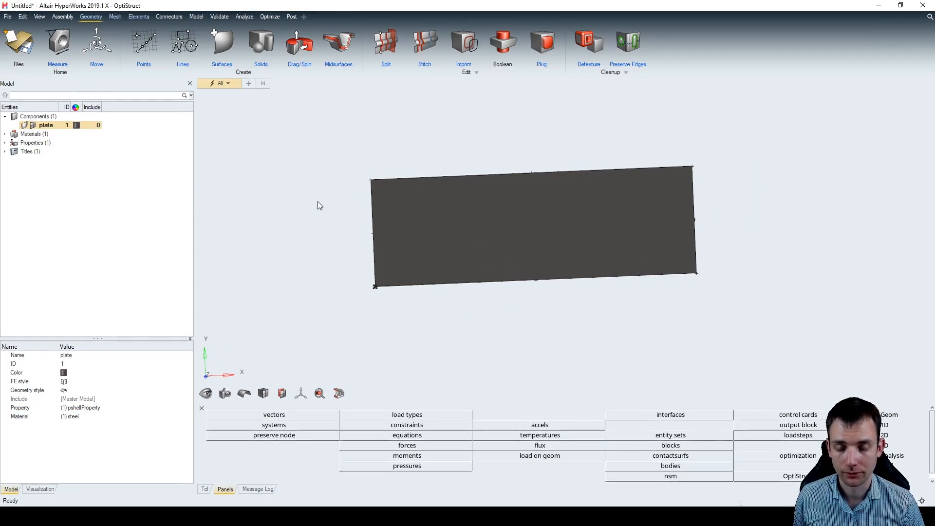
key("F12")
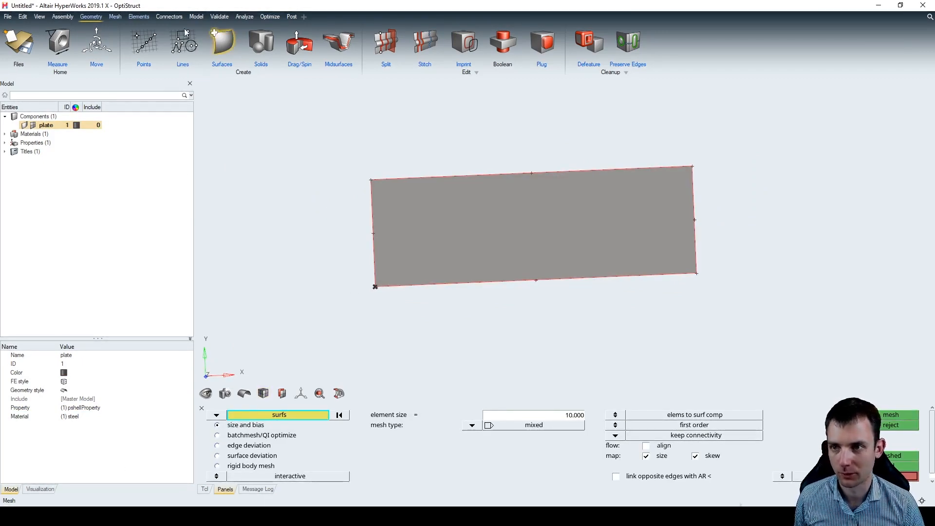
left_click(113, 17)
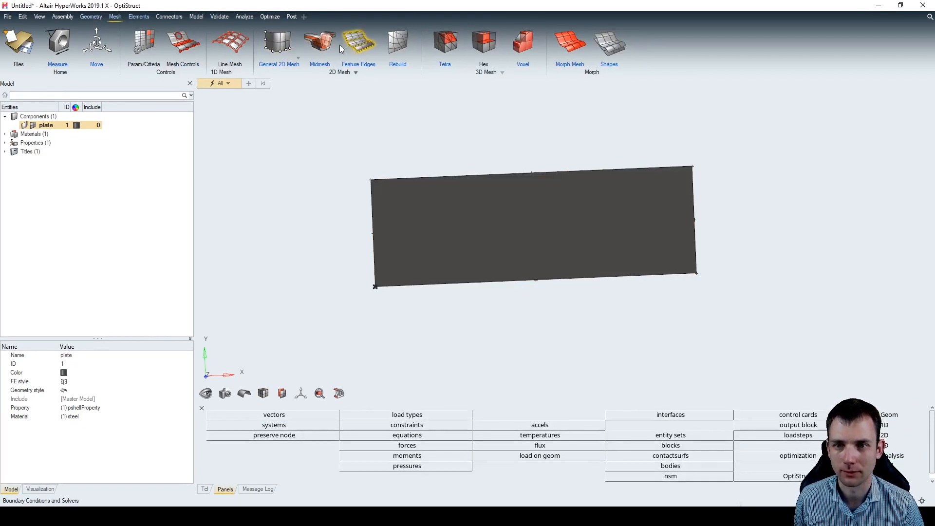
left_click(298, 57)
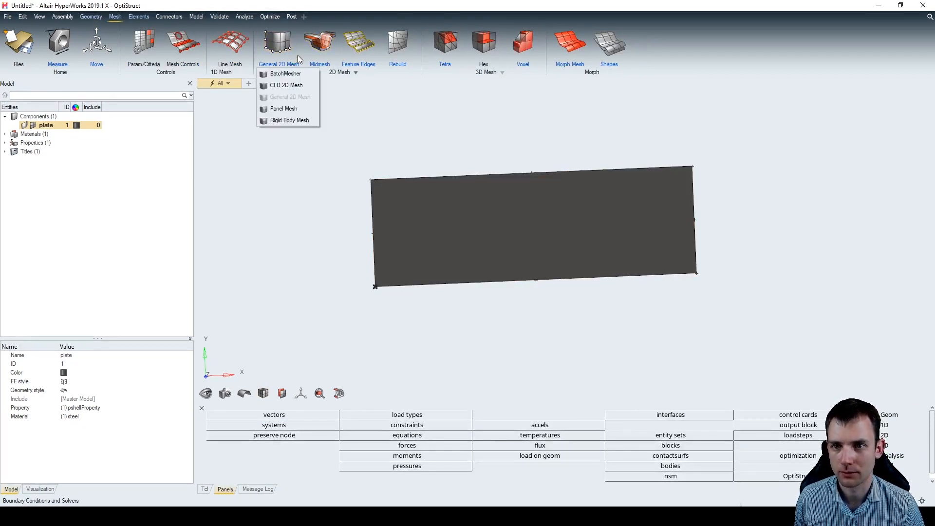
left_click(292, 109)
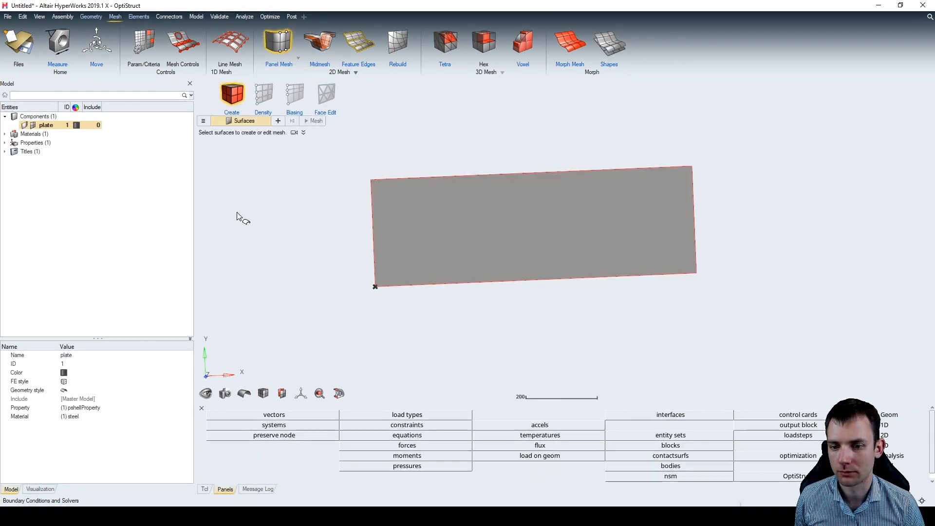
key("Escape")
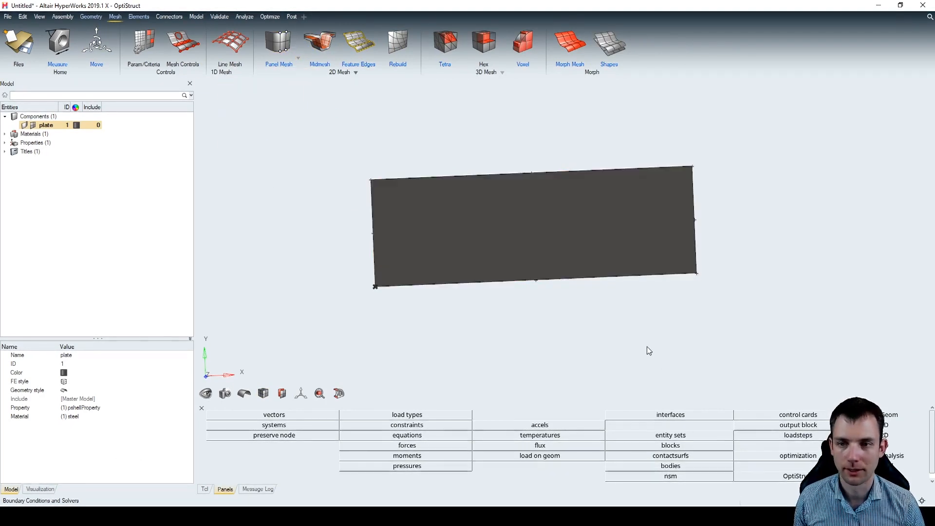
Automesh the plate surface with an element size of 5 and mixed element type, and accept the mesh.
key("F12")
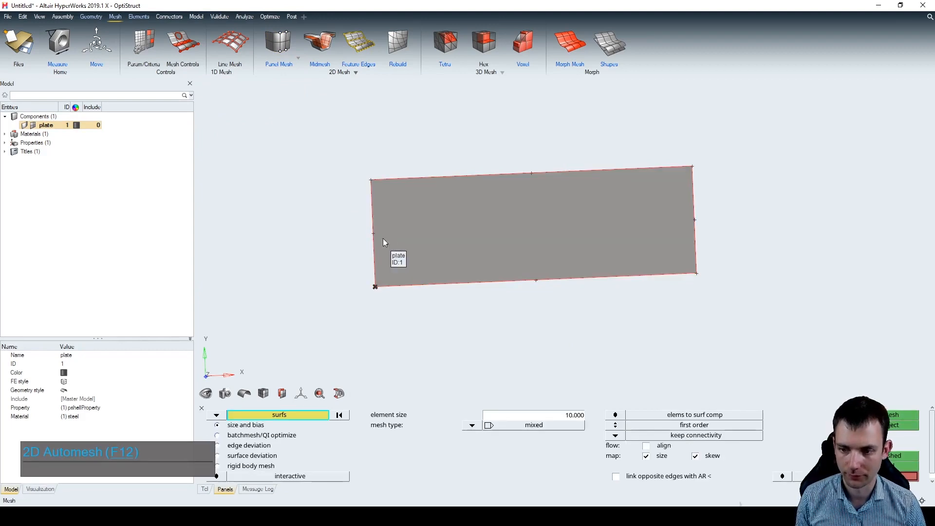
left_click(445, 240)
left_click(574, 415)
left_click(573, 415)
type("5")
key("Return")
left_click(881, 414)
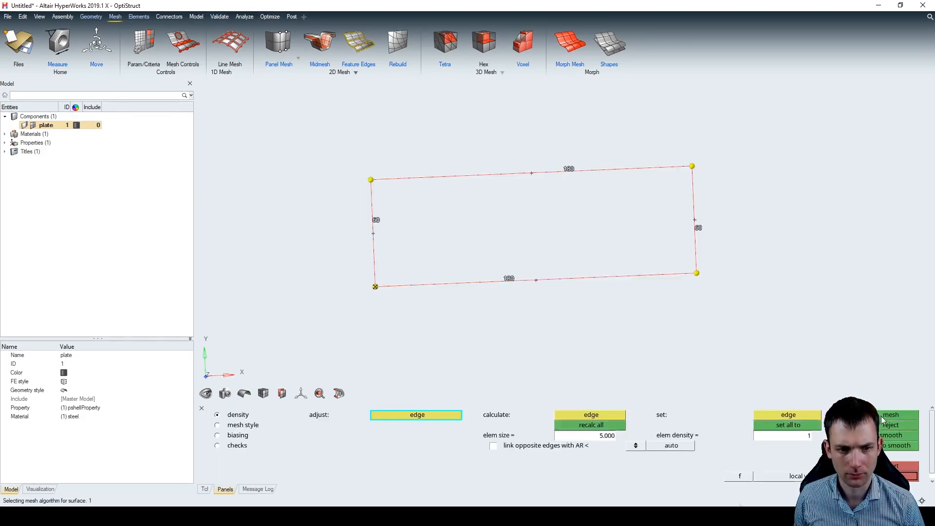
scroll(543, 239, "up", 5)
scroll(542, 239, "down", 5)
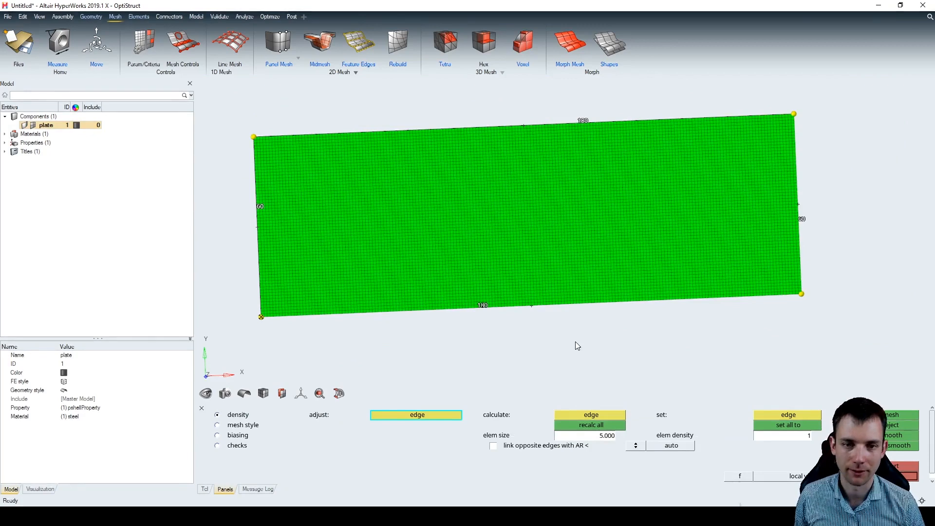
scroll(578, 345, "down", 2)
scroll(576, 345, "up", 1)
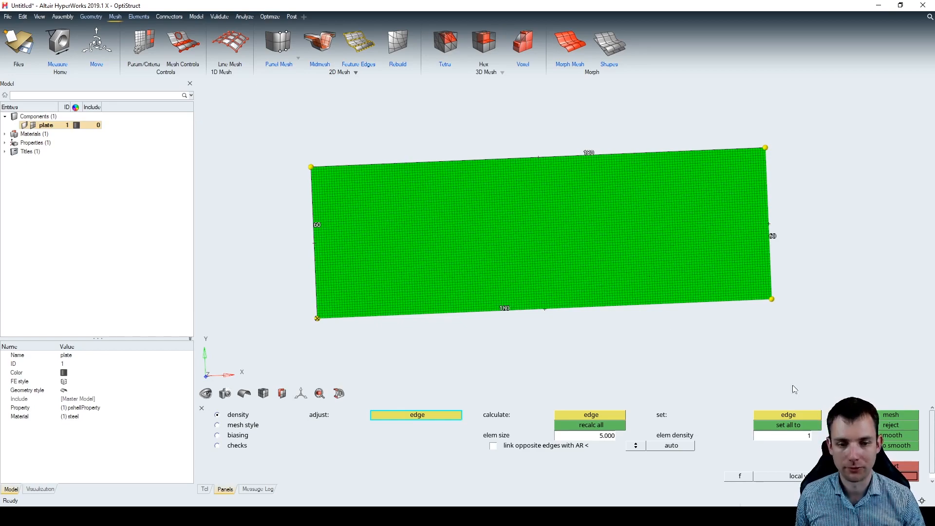
left_click(896, 476)
Turn on the shell thickness display and inspect the thickness at the plate's corner by the origin.
middle_click_drag(651, 317, 472, 293)
scroll(377, 314, "up", 10)
right_click_drag(311, 310, 348, 311)
scroll(319, 312, "up", 4)
scroll(344, 299, "down", 3)
scroll(345, 300, "up", 4)
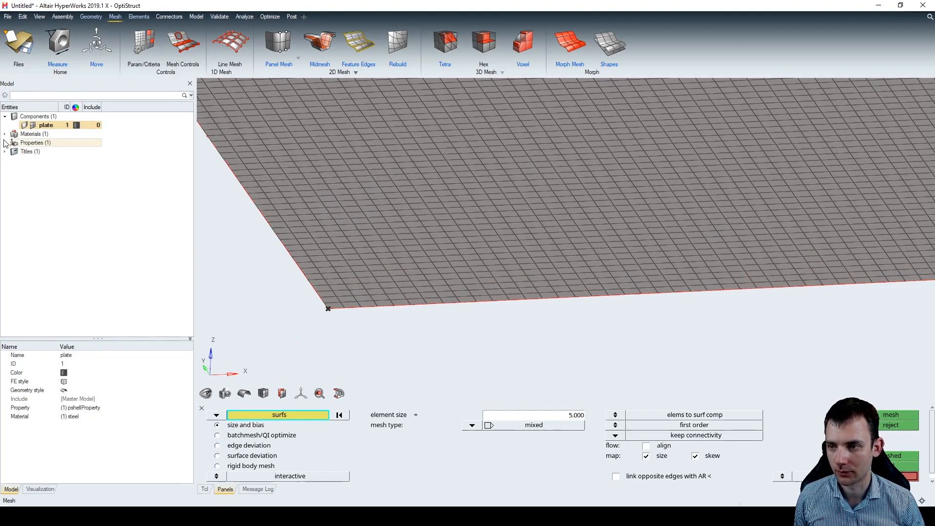
left_click(25, 144)
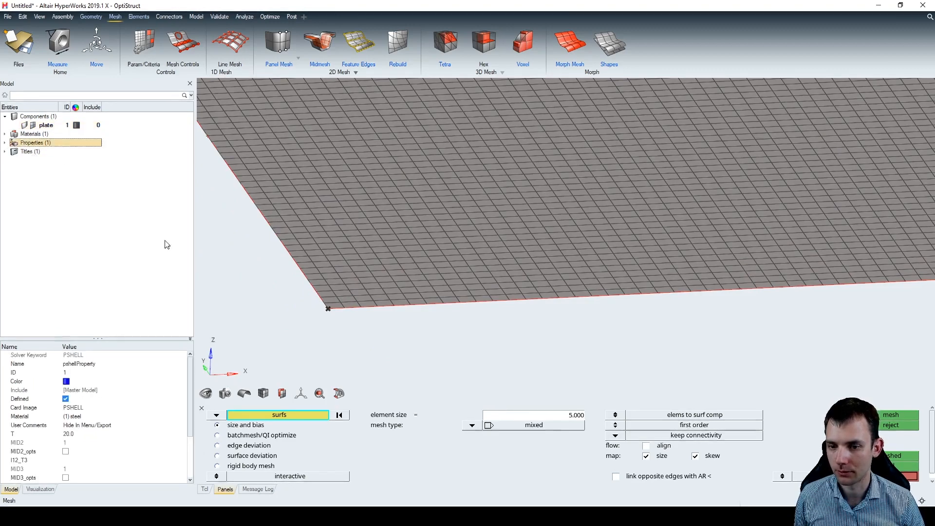
mouse_move(268, 397)
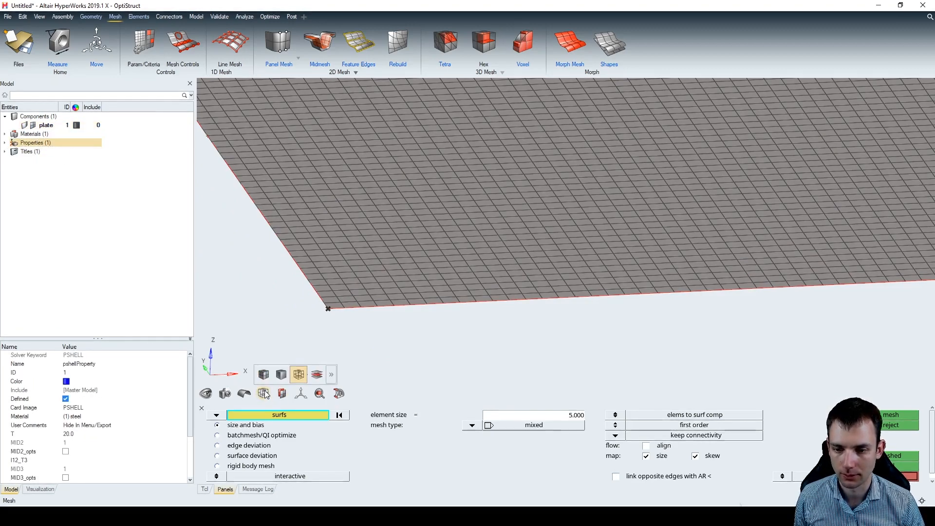
left_click(331, 374)
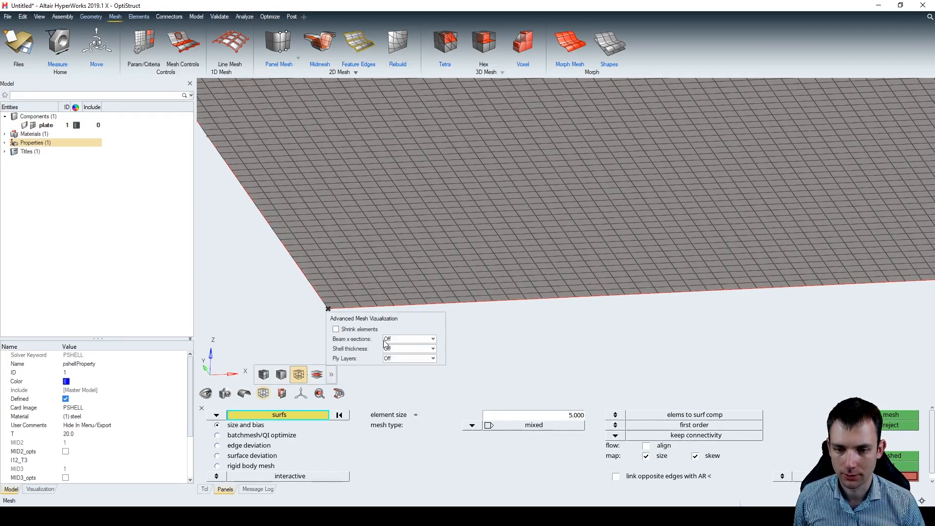
left_click(388, 349)
left_click(389, 364)
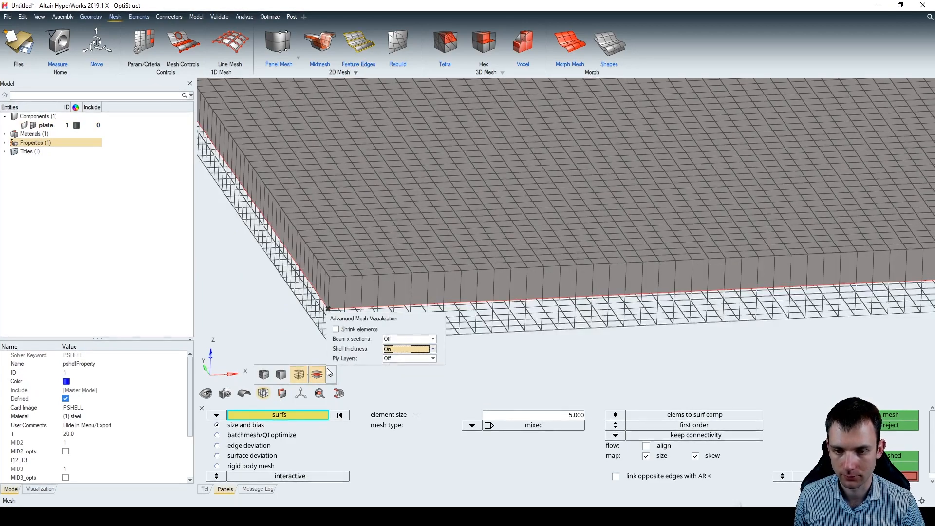
middle_click_drag(507, 306, 539, 334)
scroll(353, 345, "up", 4)
scroll(351, 340, "down", 3)
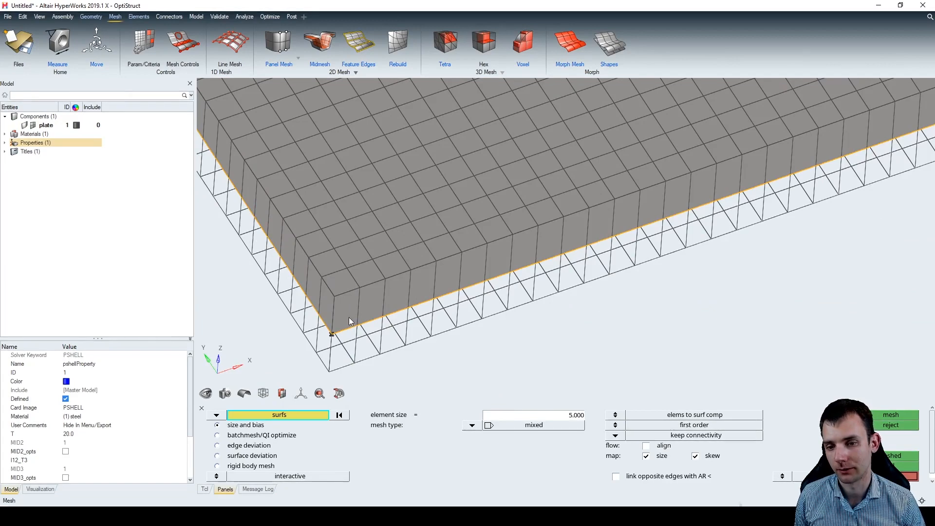
scroll(337, 317, "up", 2)
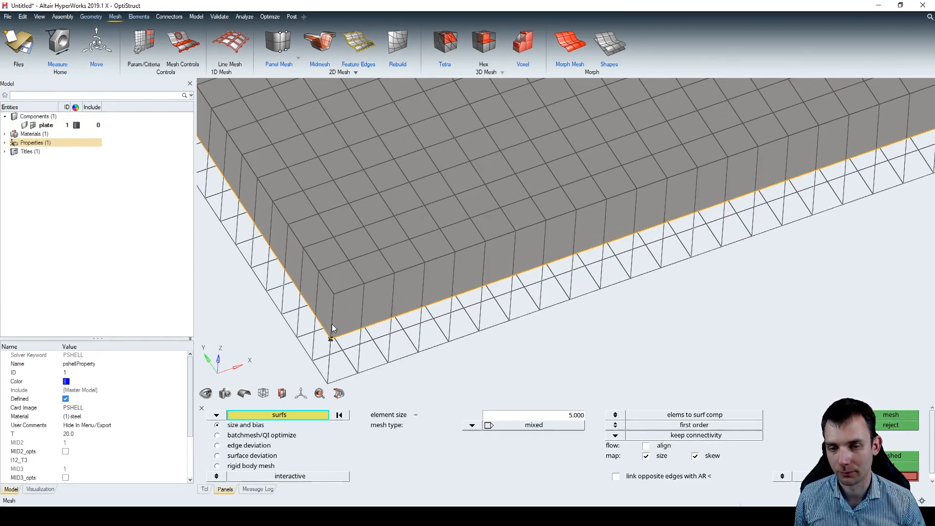
scroll(334, 339, "down", 2)
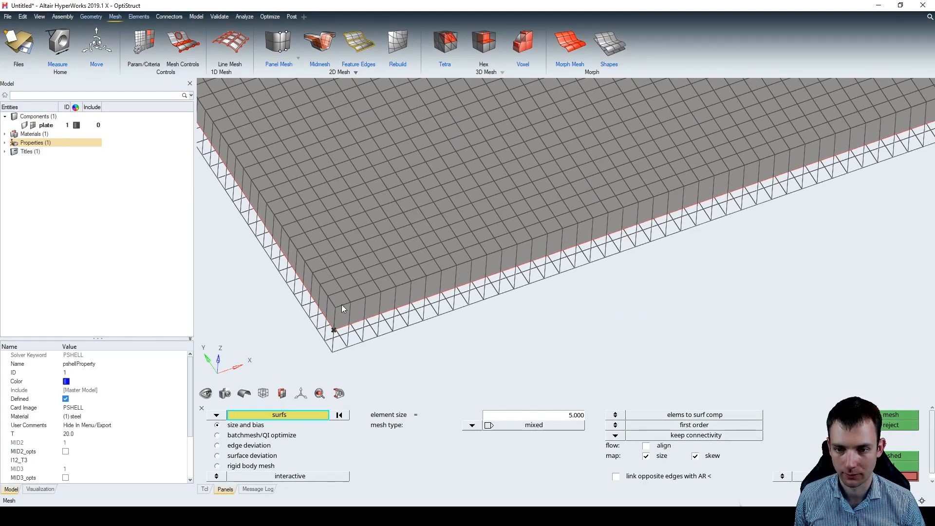
Turn off the shell thickness display and view the whole meshed plate nearly from above.
scroll(334, 308, "down", 3)
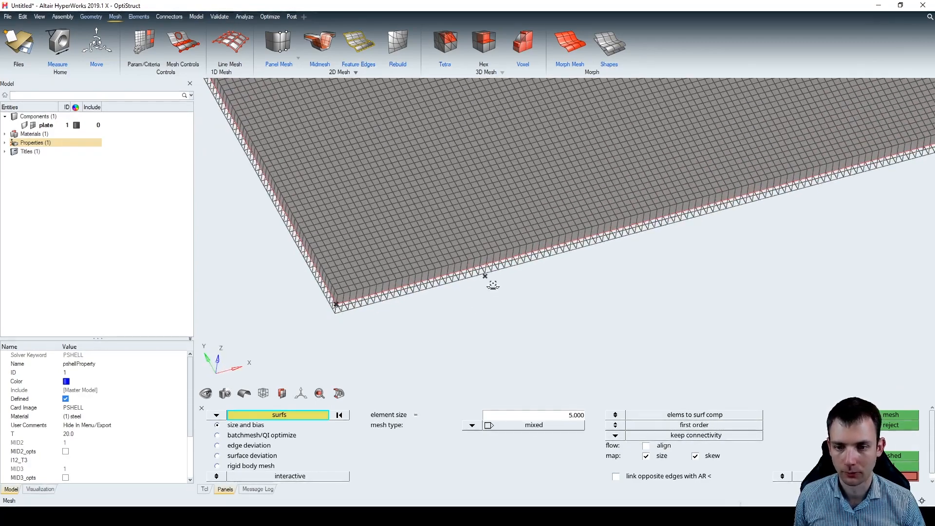
scroll(466, 286, "down", 2)
scroll(569, 265, "down", 2)
scroll(706, 151, "up", 4)
middle_click_drag(764, 174, 793, 177)
scroll(792, 177, "down", 2)
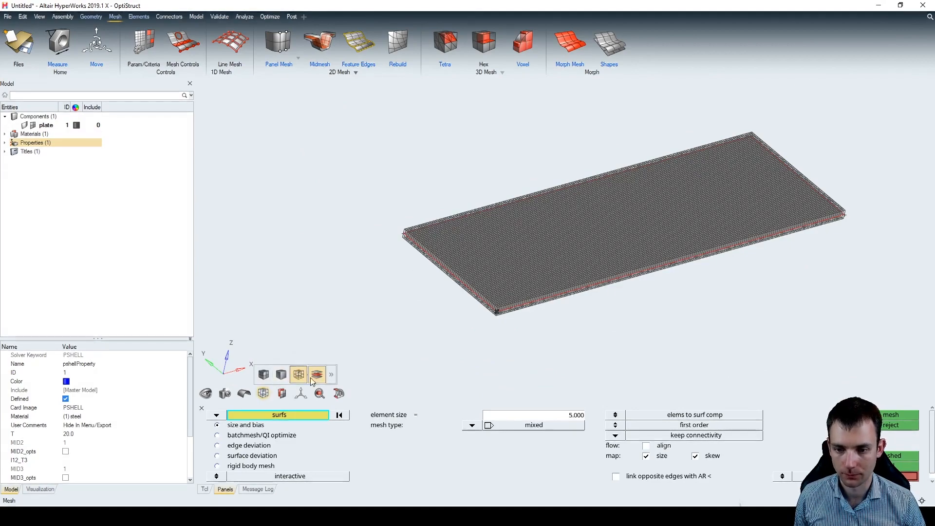
left_click(263, 393)
middle_click_drag(533, 290, 603, 315)
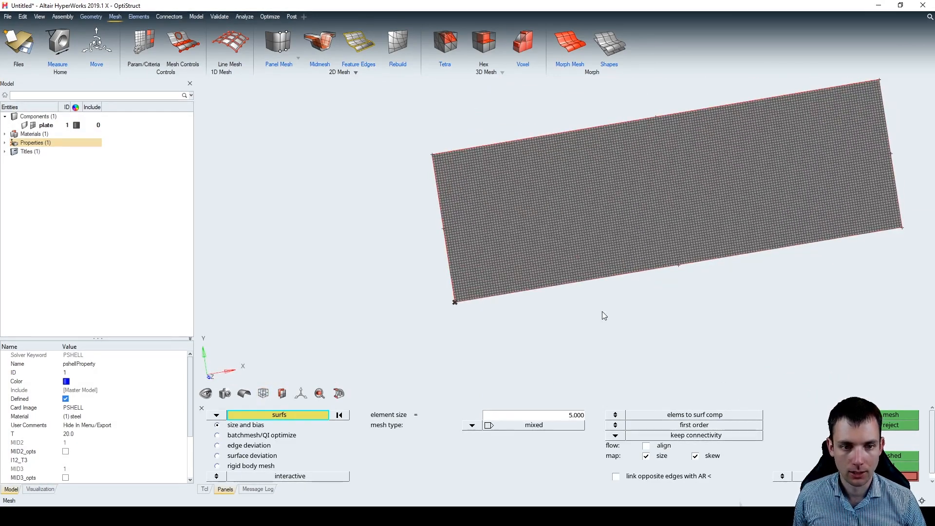
left_click(620, 264)
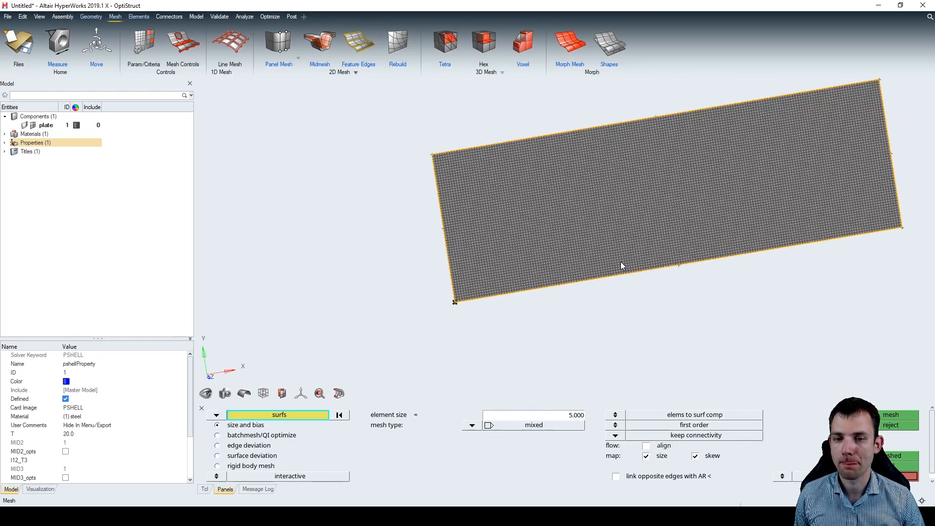
Switch to Microsoft Whiteboard and tick off Geom and Mesh in the task list in green.
key("alt+Tab")
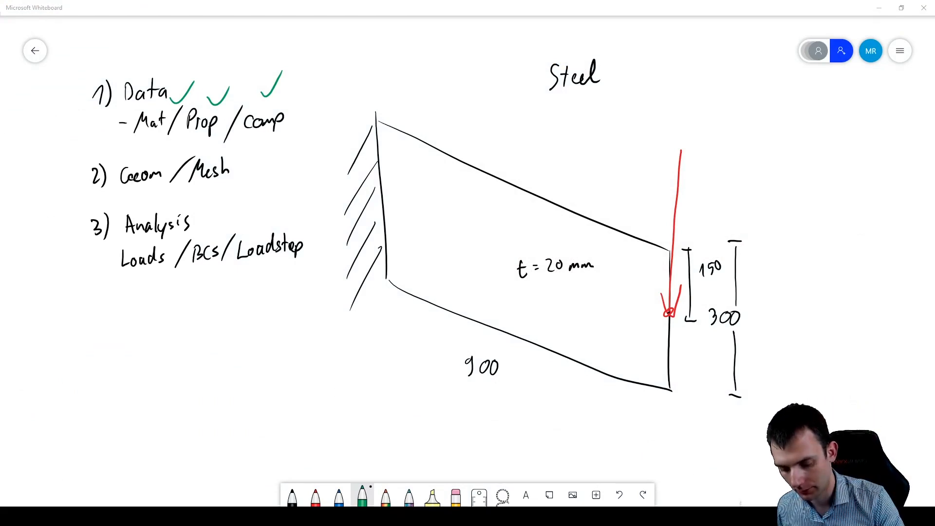
left_click_drag(142, 150, 158, 148)
left_click_drag(242, 155, 263, 144)
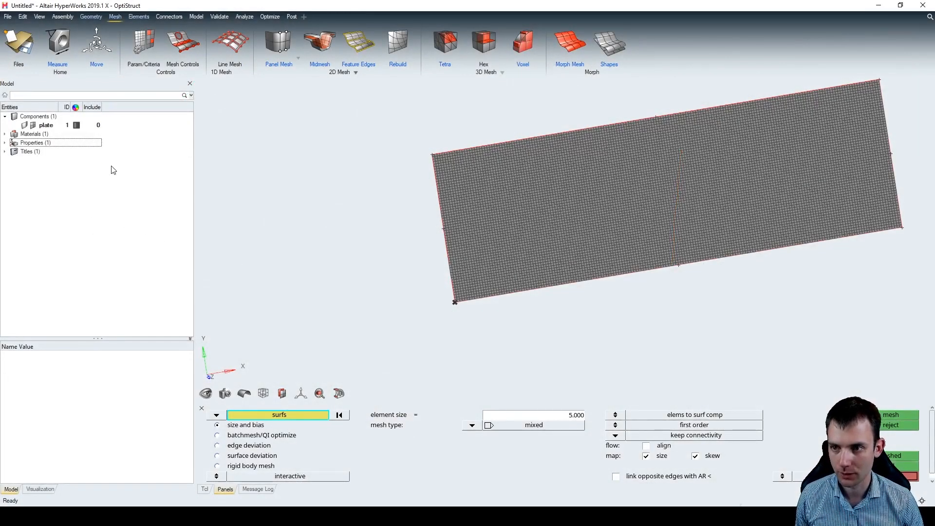
Back in HyperWorks, create a load collector named Loads and leave the automesh settings.
right_click(112, 167)
mouse_move(144, 172)
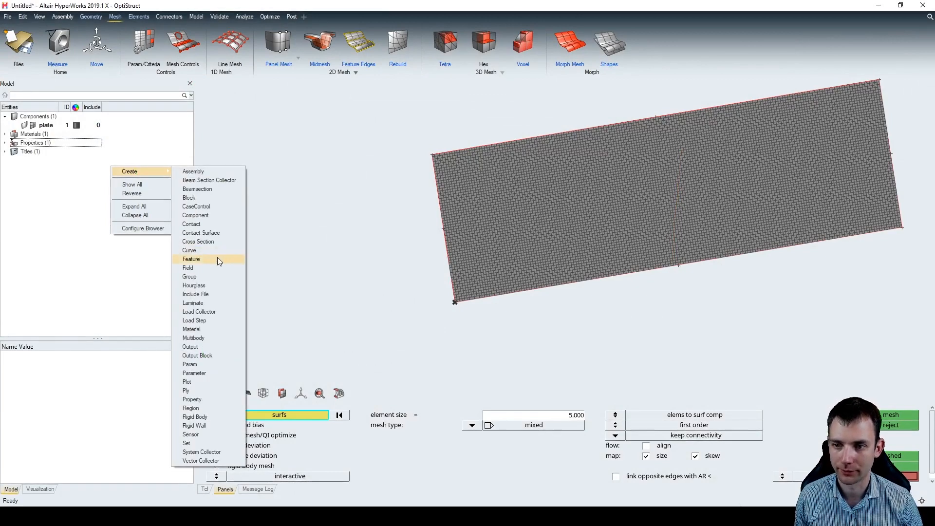
left_click(223, 311)
key("Return")
left_click(891, 476)
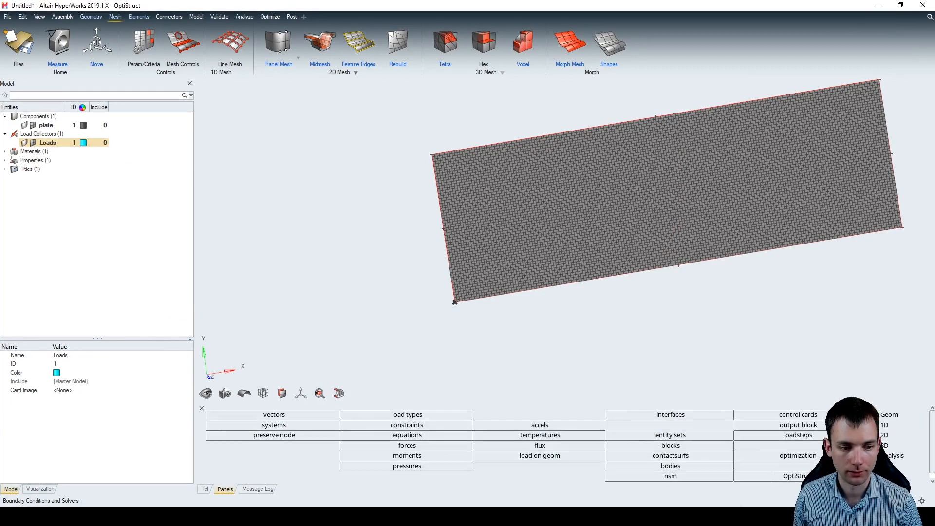
Examine the plate's short edges around mid-height for a suitable load application point.
mouse_move(680, 225)
middle_mouse_down()
mouse_move(678, 215)
mouse_move(662, 229)
middle_mouse_up()
scroll(392, 249, "up", 5)
scroll(594, 257, "down", 4)
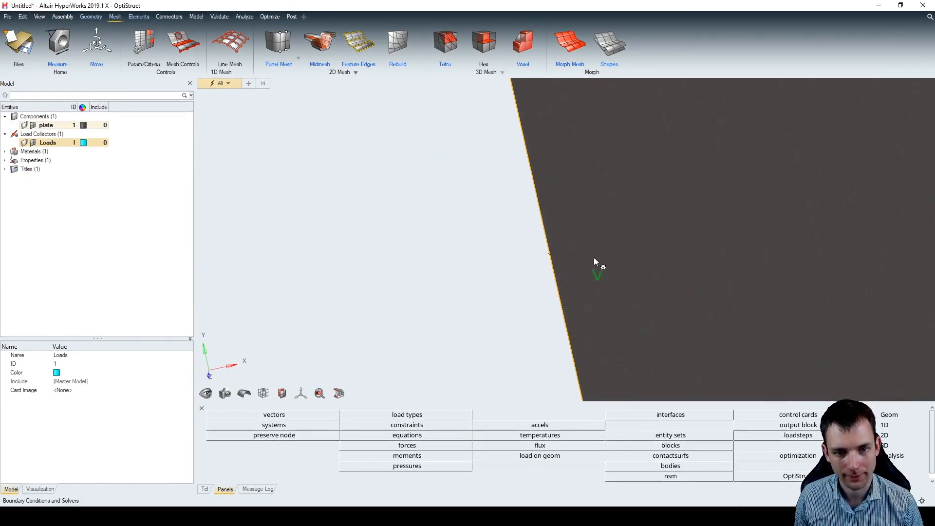
scroll(530, 241, "down", 4)
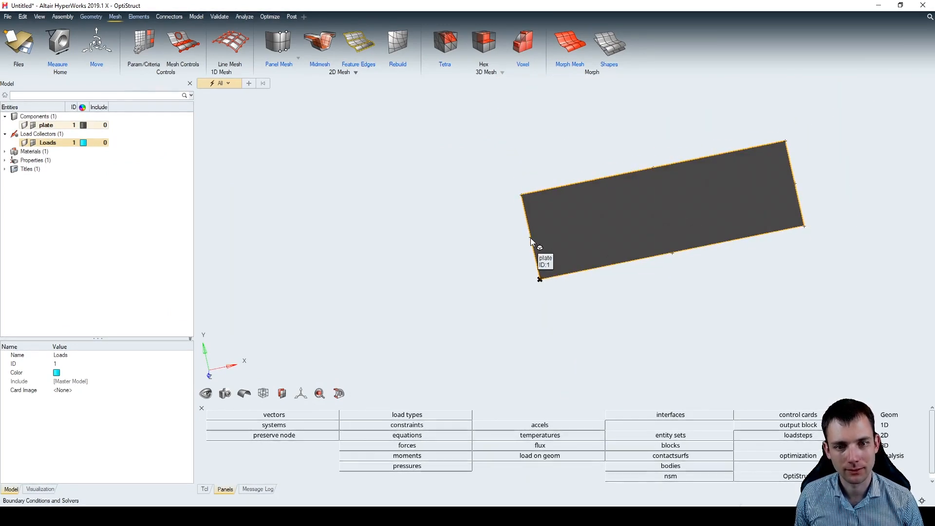
middle_click_drag(551, 236, 588, 251)
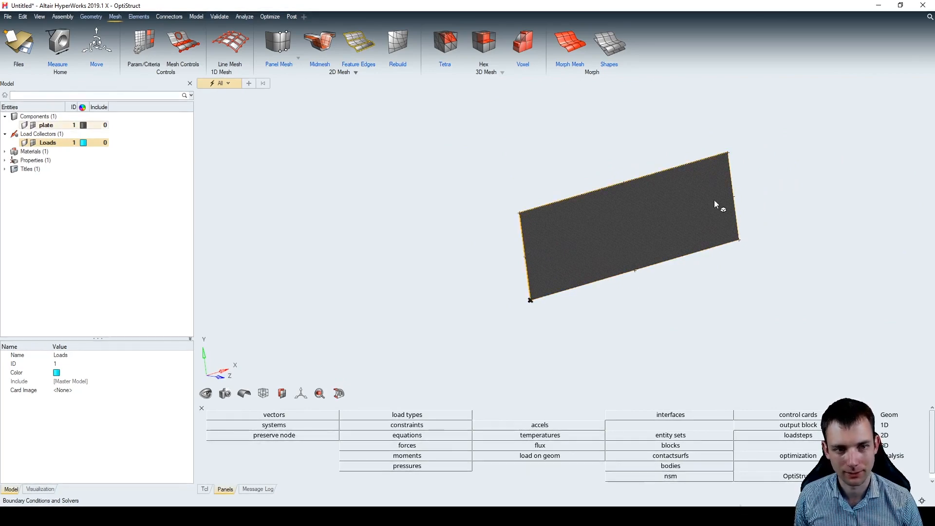
scroll(547, 255, "up", 5)
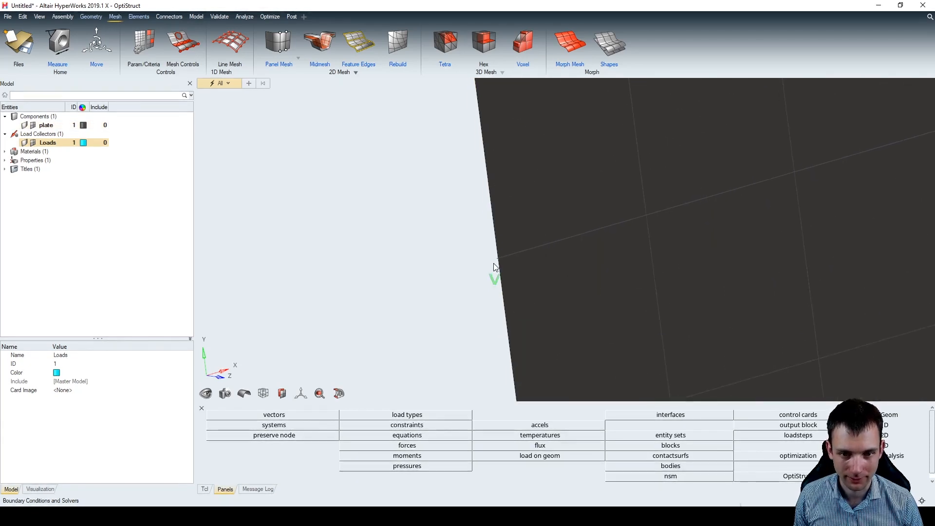
scroll(498, 262, "down", 3)
scroll(497, 263, "down", 2)
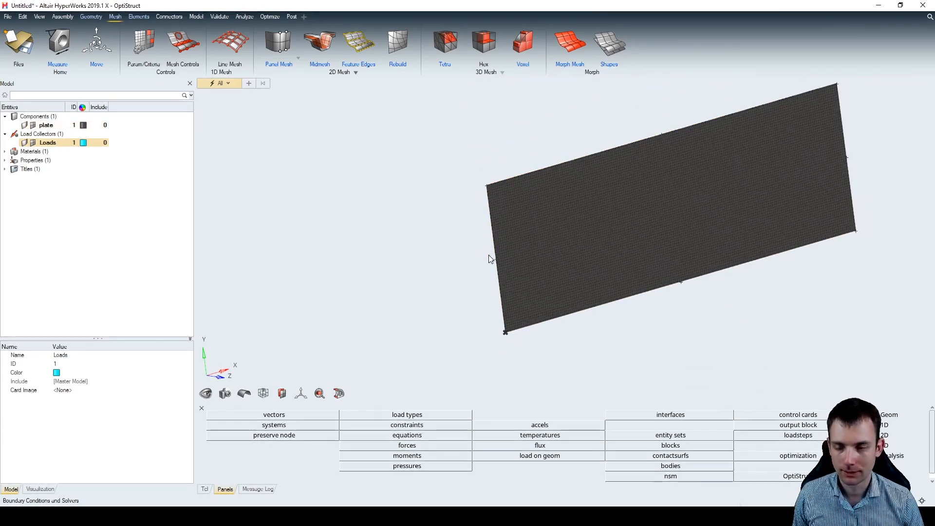
Split the plate surface lengthwise with a plane through the midpoint of the short edge at the origin end.
left_click(92, 17)
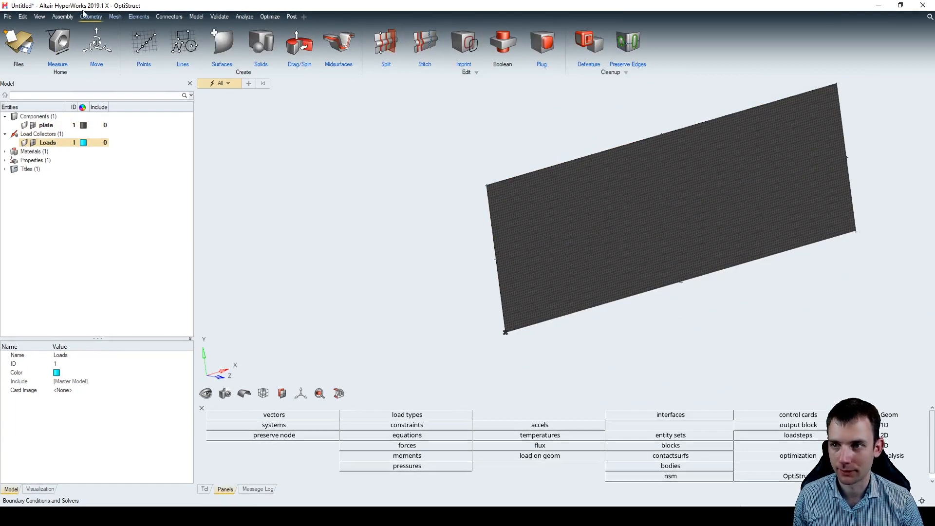
left_click(395, 41)
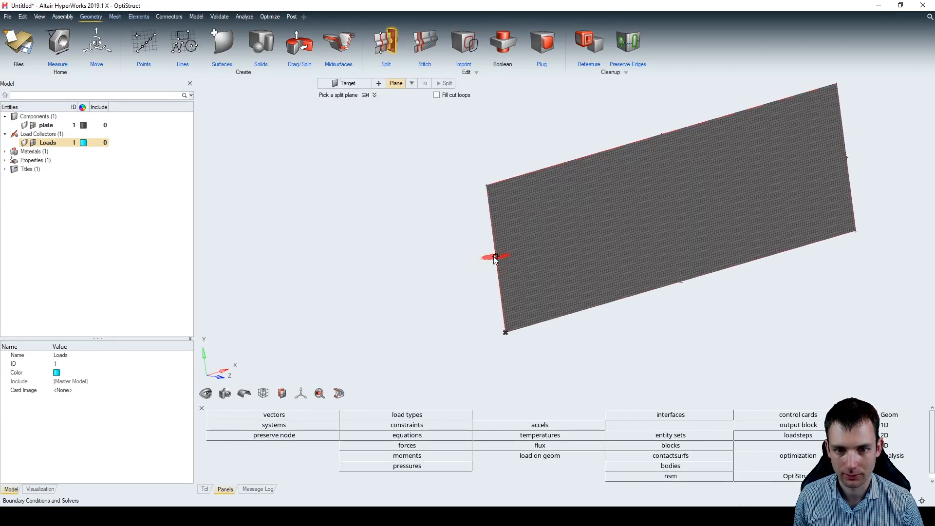
scroll(497, 258, "up", 5)
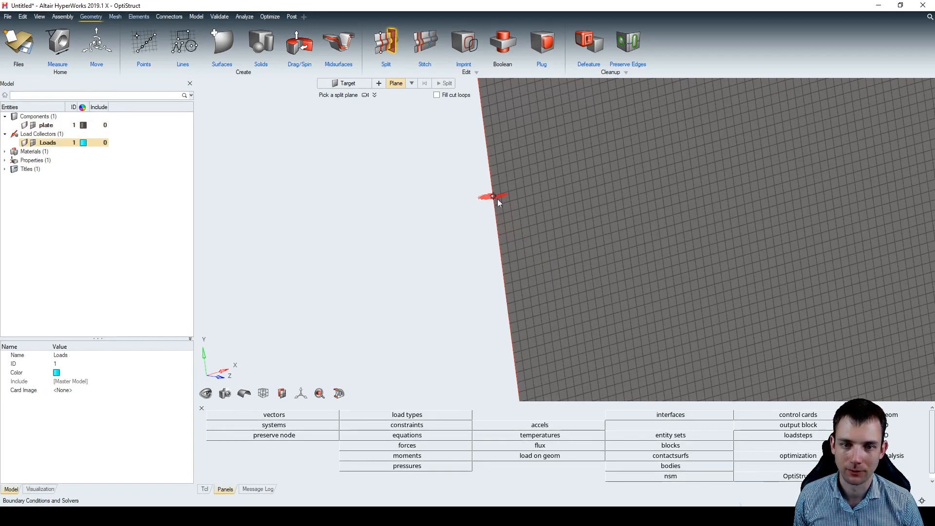
left_click(506, 253)
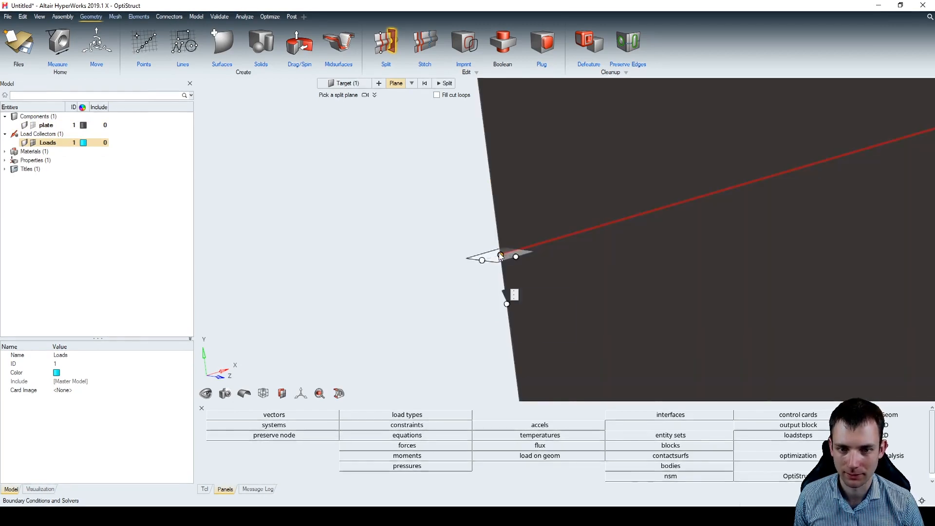
left_click(444, 83)
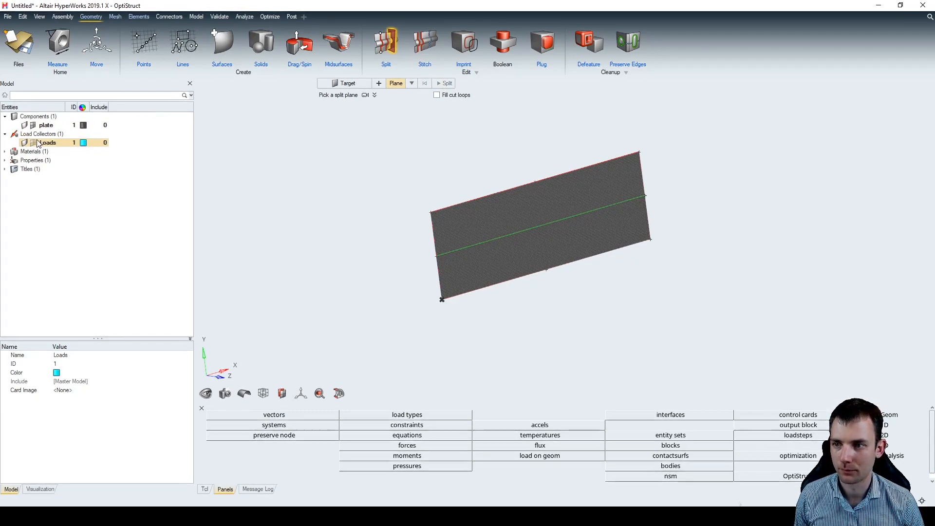
right_click_drag(414, 157, 416, 124)
scroll(363, 246, "up", 10)
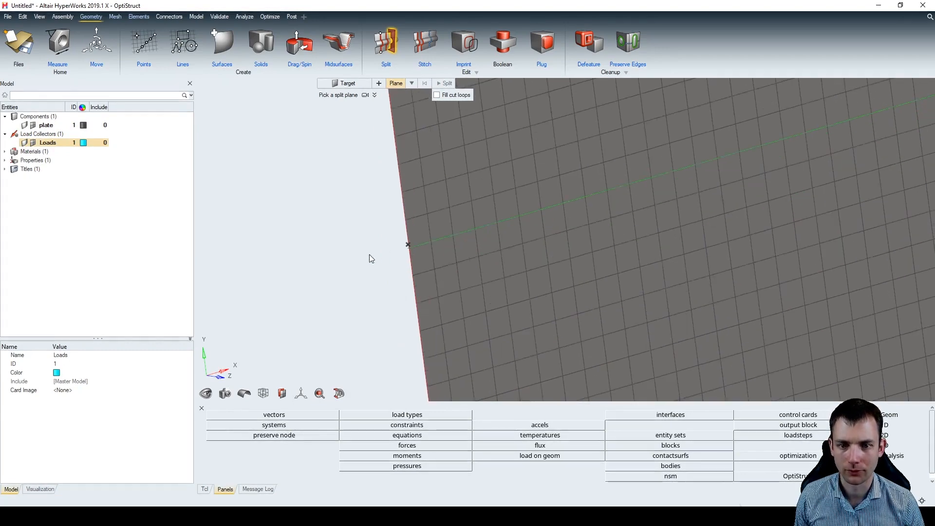
scroll(369, 254, "down", 10)
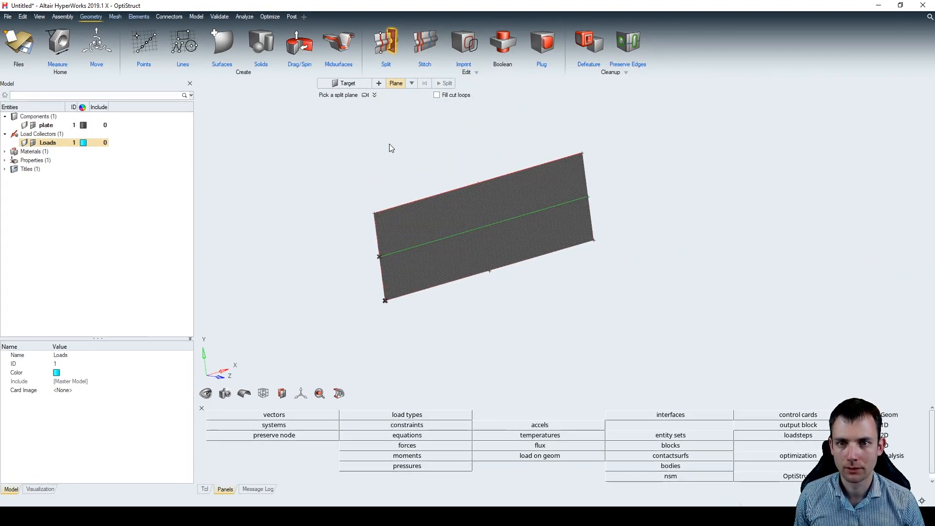
key("Escape")
Inspect where the lengthwise split line meets the short edge opposite the origin.
scroll(648, 190, "up", 8)
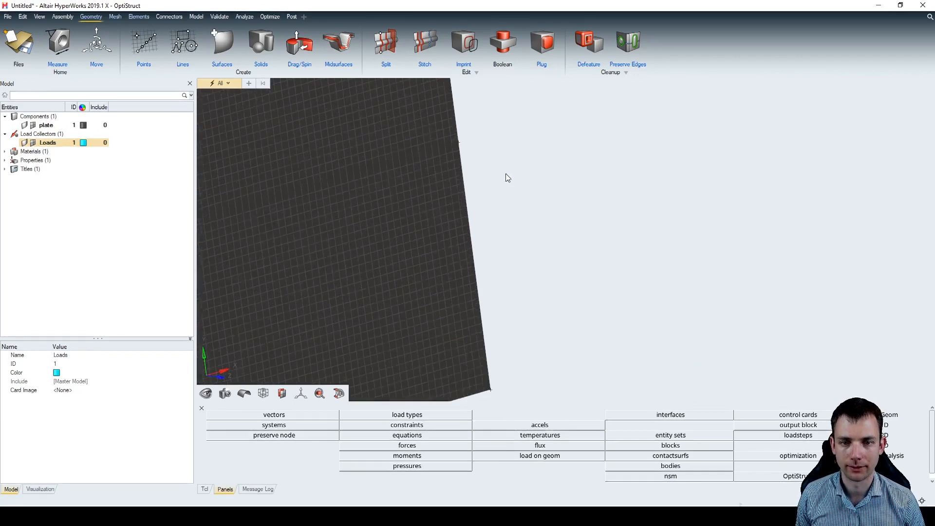
scroll(421, 123, "up", 4)
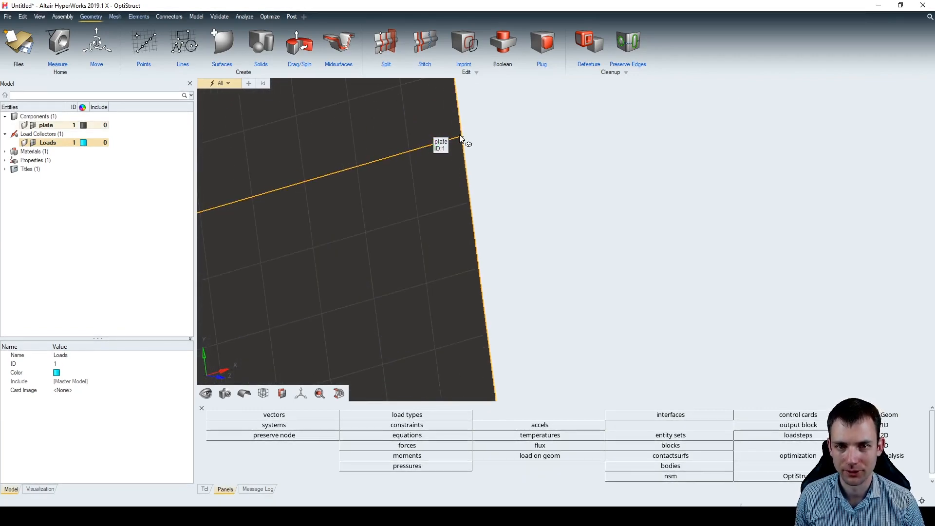
scroll(527, 150, "down", 3)
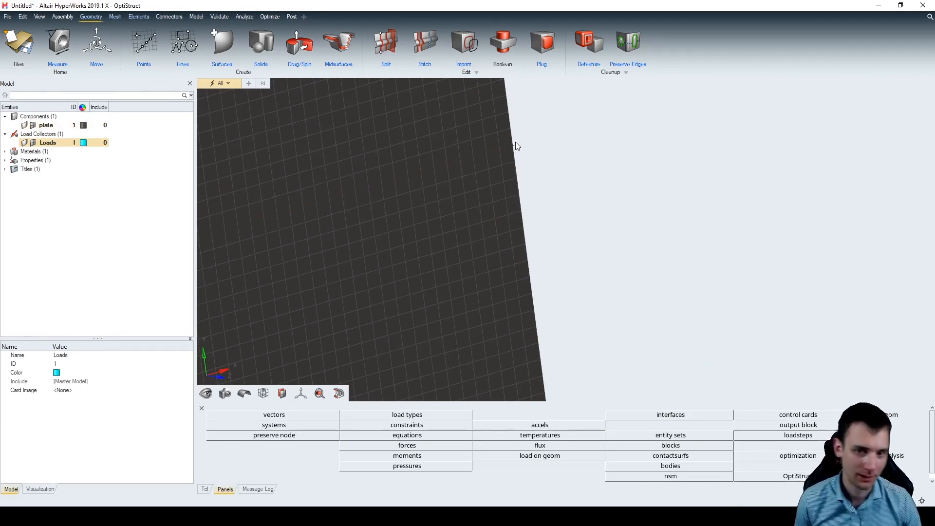
scroll(518, 147, "down", 2)
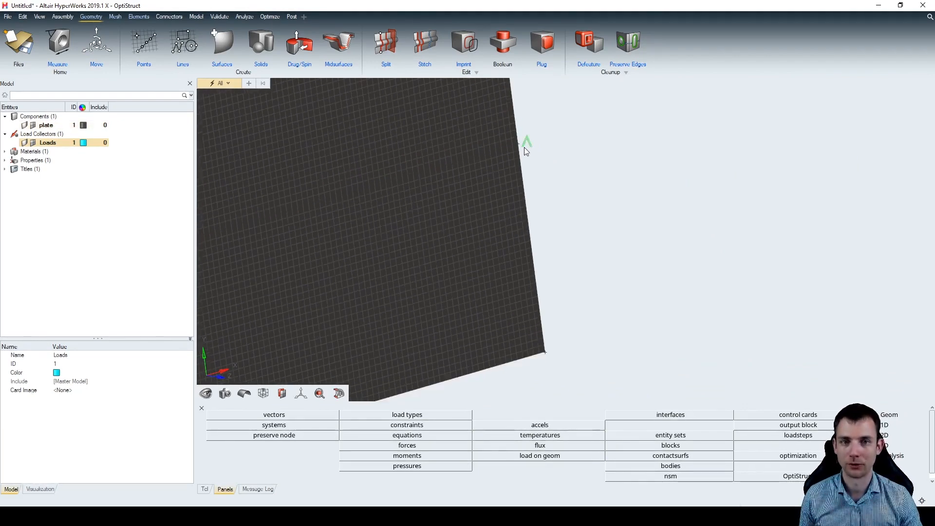
scroll(524, 148, "down", 2)
scroll(526, 149, "down", 2)
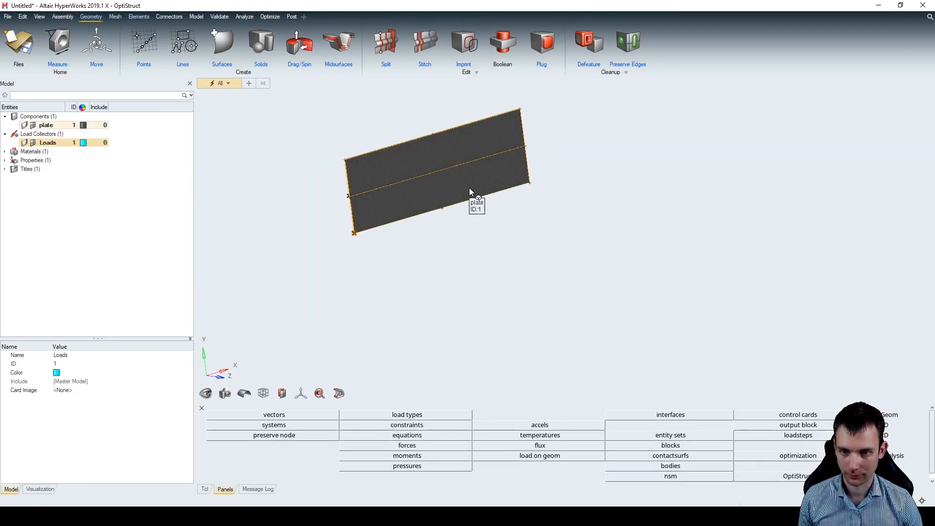
Change the colour of the Loads load collector to red and bring up the analysis tools.
left_click(83, 143)
left_click(62, 133)
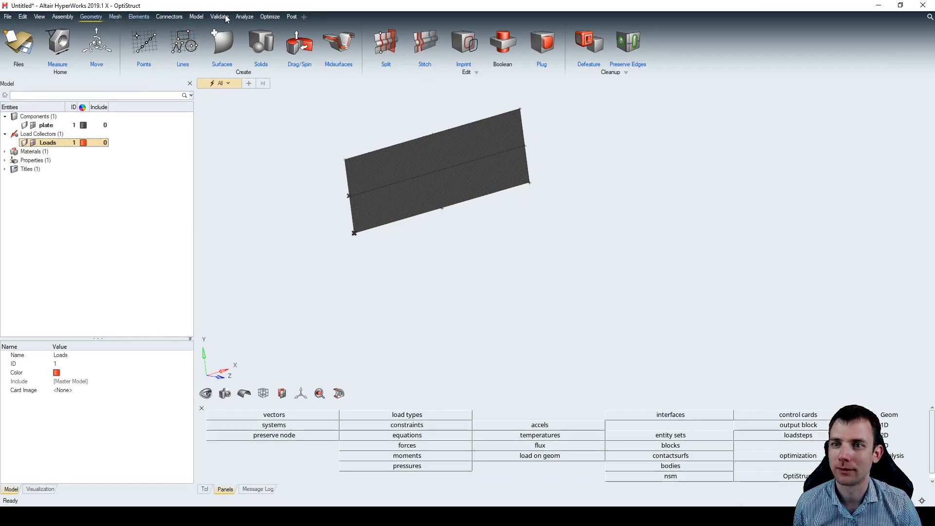
left_click(244, 17)
left_click(146, 35)
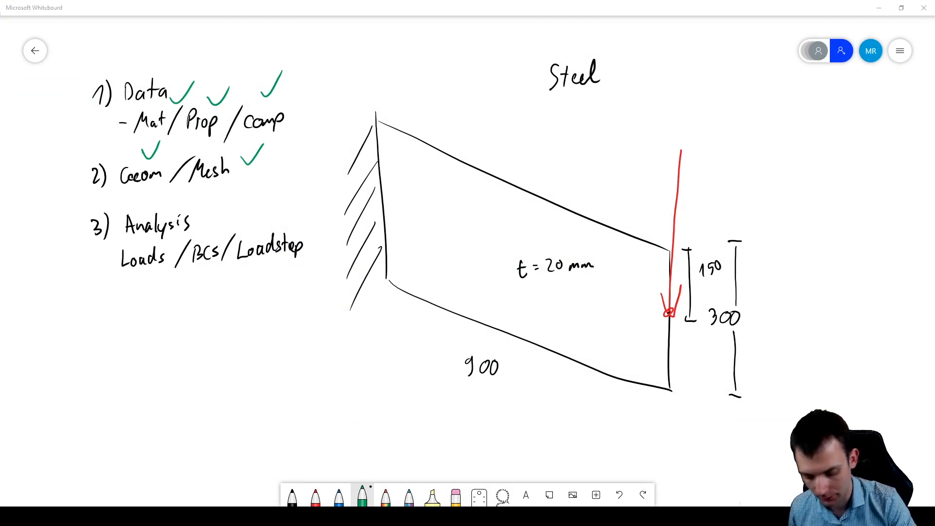
On the whiteboard sketch, label the load arrow 300 N in red.
left_click(316, 496)
mouse_move(701, 122)
left_mouse_down()
mouse_move(709, 126)
mouse_move(703, 146)
mouse_move(723, 121)
left_mouse_up()
left_click_drag(735, 119, 767, 107)
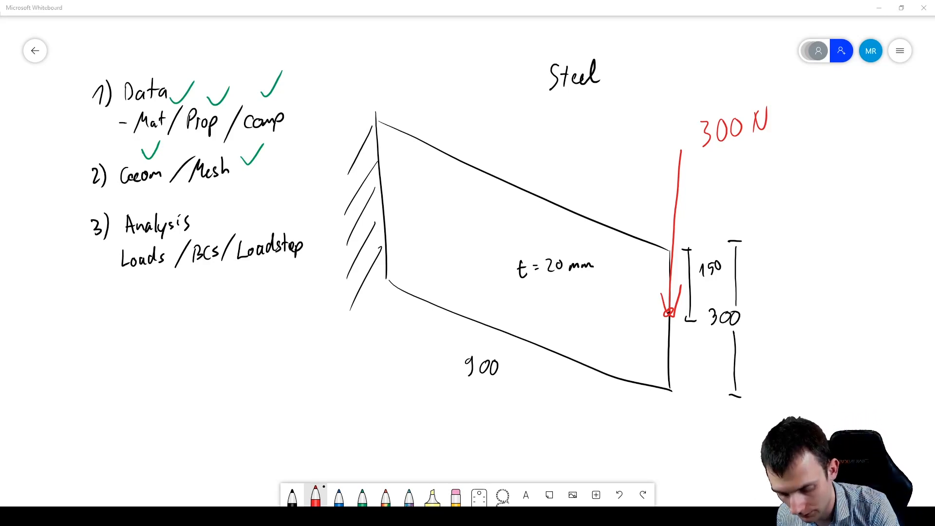
Tick off Loads, BCs and Loadstep under the Analysis item in green.
left_click(363, 496)
left_click_drag(264, 224, 276, 216)
left_click_drag(219, 224, 230, 211)
left_click_drag(159, 238, 175, 228)
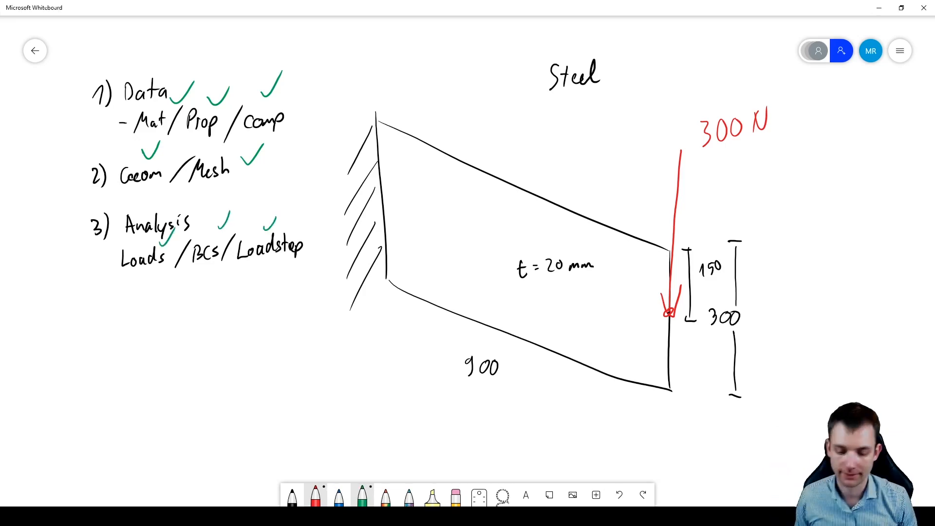
Write "4) Responses" in black below the Analysis item of the task list.
left_click(292, 495)
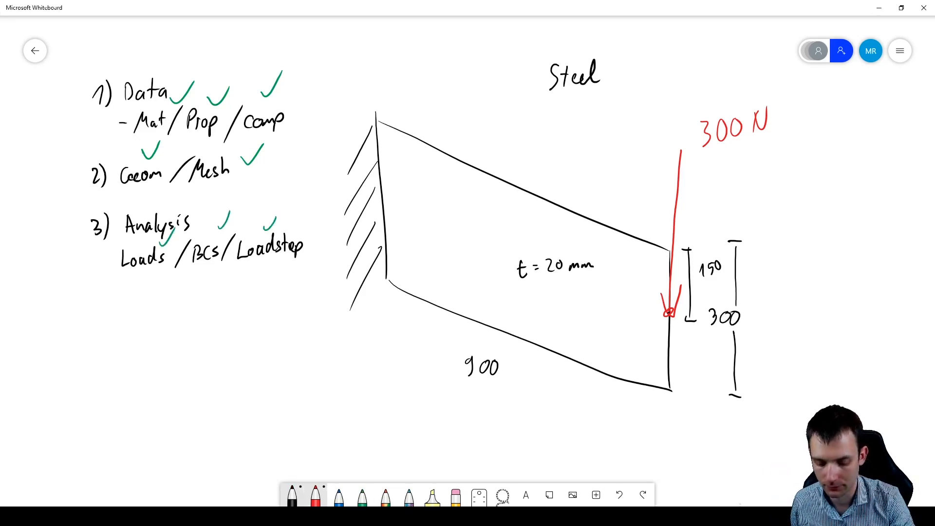
left_click_drag(97, 294, 108, 305)
left_click_drag(106, 296, 106, 312)
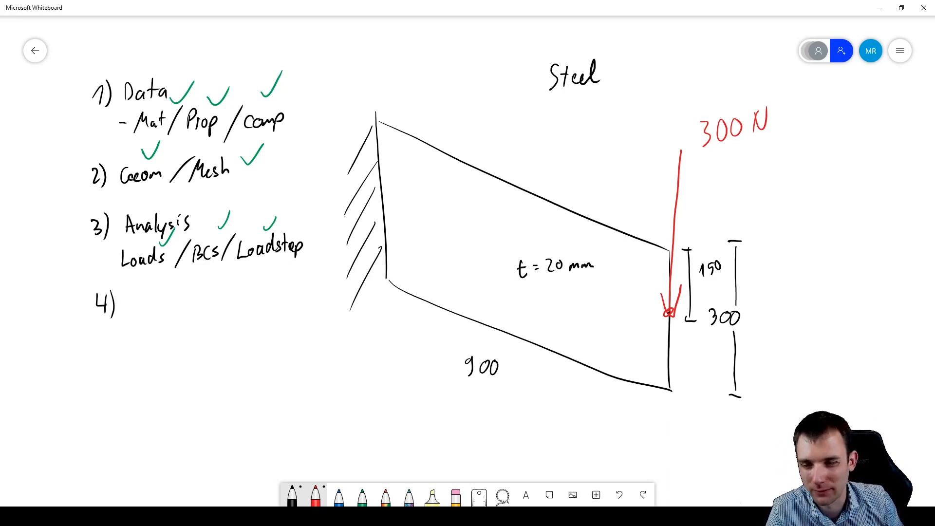
right_click(116, 314)
left_click(126, 303)
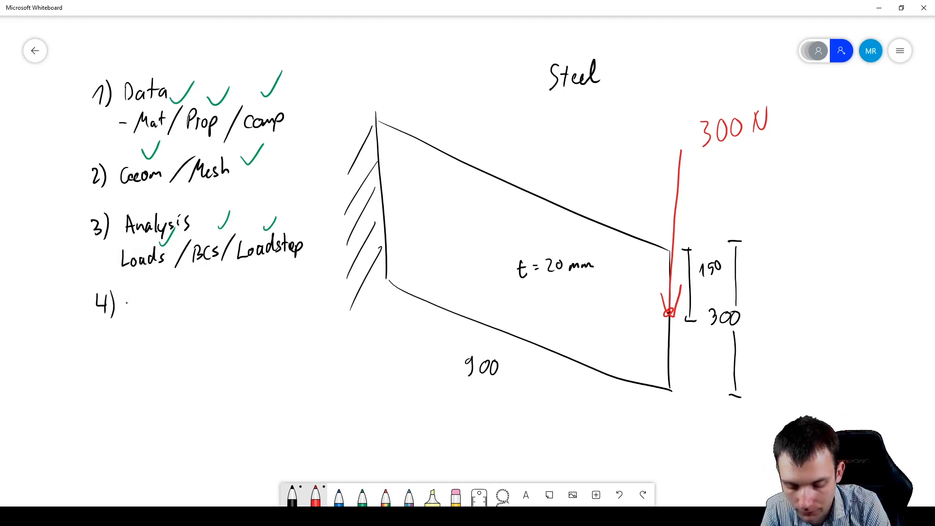
mouse_move(128, 292)
left_mouse_down()
mouse_move(136, 304)
mouse_move(174, 302)
left_mouse_up()
left_click_drag(176, 306, 185, 305)
left_click_drag(191, 301, 200, 293)
Add item 5) to the task list, reading "Design Constraints" with "Objective" on the line beneath.
left_click_drag(107, 332, 100, 350)
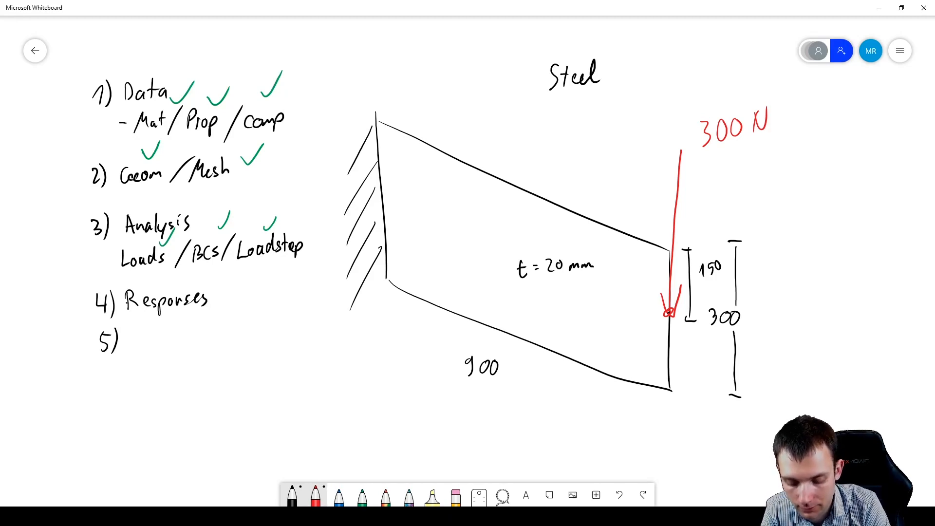
mouse_move(135, 334)
left_mouse_down()
mouse_move(137, 345)
mouse_move(161, 338)
mouse_move(168, 355)
left_mouse_up()
left_click_drag(176, 342, 207, 341)
left_click_drag(209, 336, 229, 342)
left_click_drag(235, 336, 254, 340)
left_click_drag(256, 340, 265, 337)
left_click_drag(271, 330, 267, 338)
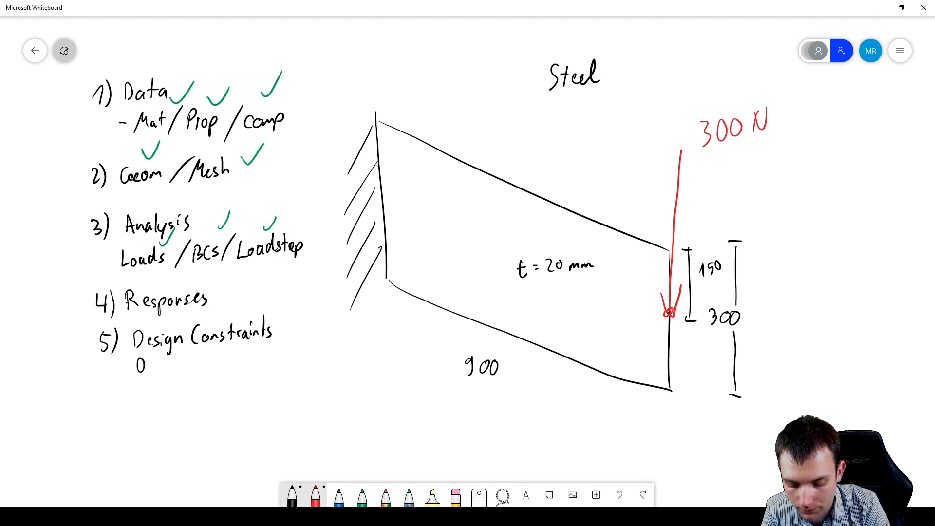
mouse_move(152, 357)
left_mouse_down()
mouse_move(151, 371)
mouse_move(187, 371)
mouse_move(208, 358)
left_mouse_up()
left_click_drag(208, 365, 213, 367)
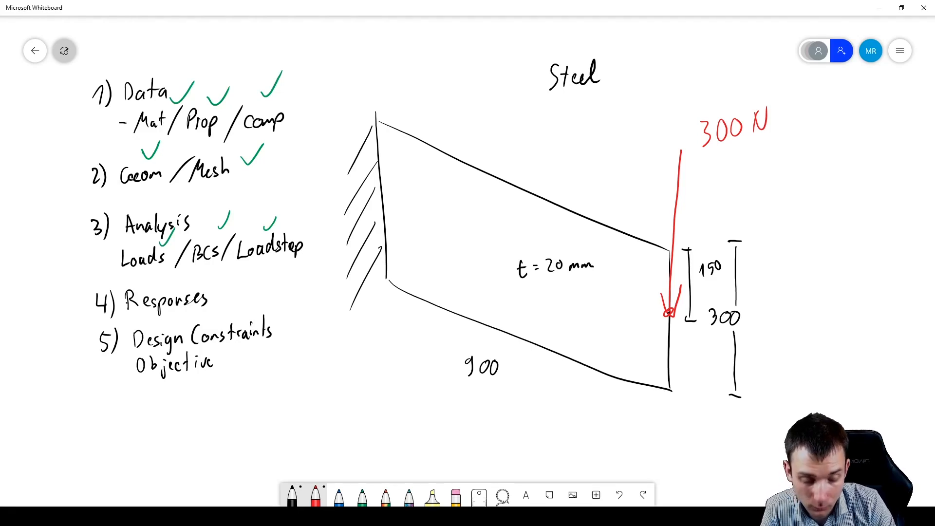
Append "& DesVar" in black after "Responses" in item 4) of the task list.
left_click_drag(236, 304, 236, 288)
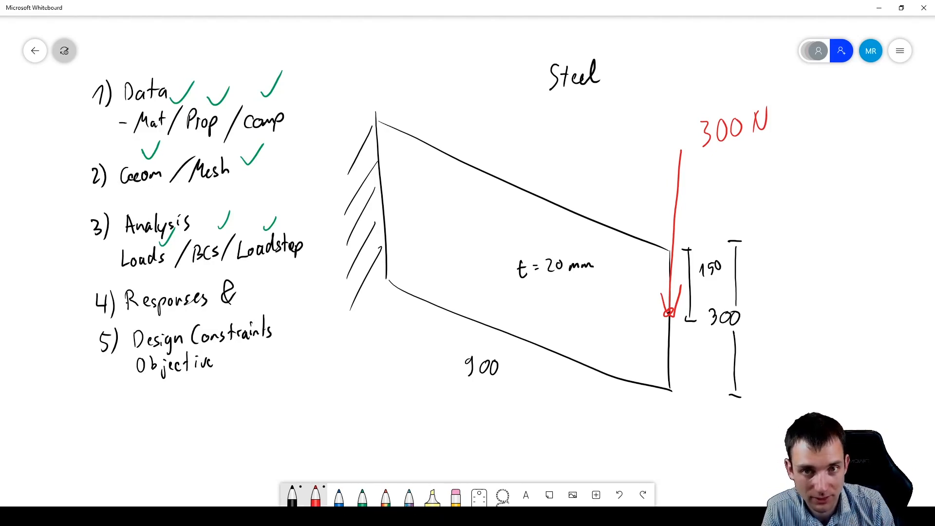
left_click_drag(245, 285, 245, 300)
mouse_move(245, 285)
left_mouse_down()
mouse_move(247, 299)
mouse_move(262, 298)
left_mouse_up()
mouse_move(269, 290)
left_mouse_down()
mouse_move(266, 298)
mouse_move(281, 295)
left_mouse_up()
left_click_drag(292, 286, 300, 285)
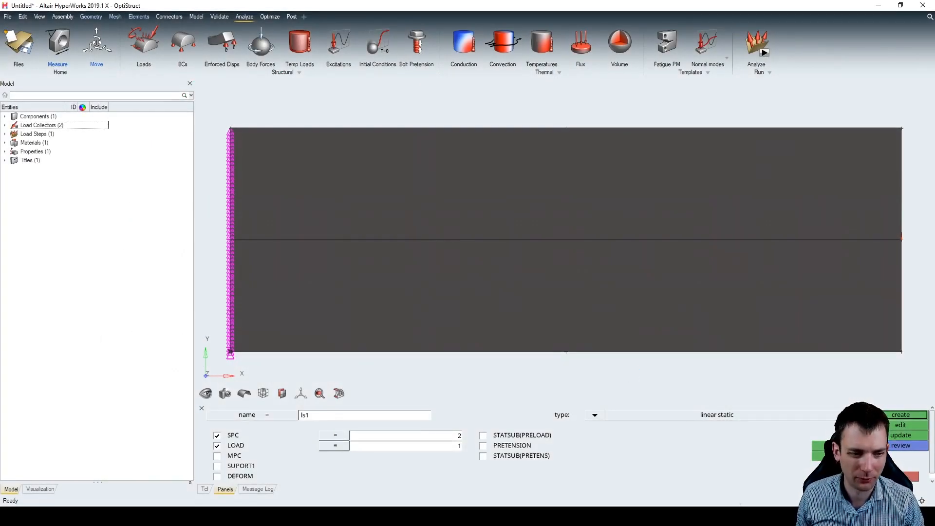
Switch to HyperWorks, leave the load step definition, and save the model as Plate2DAnalysis in the CantileverBeam1D folder.
left_click(813, 459)
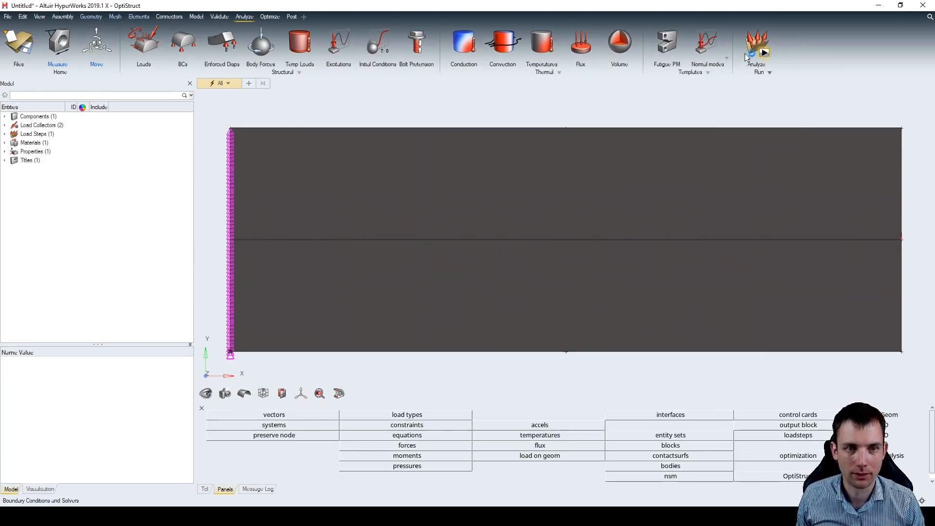
left_click(9, 17)
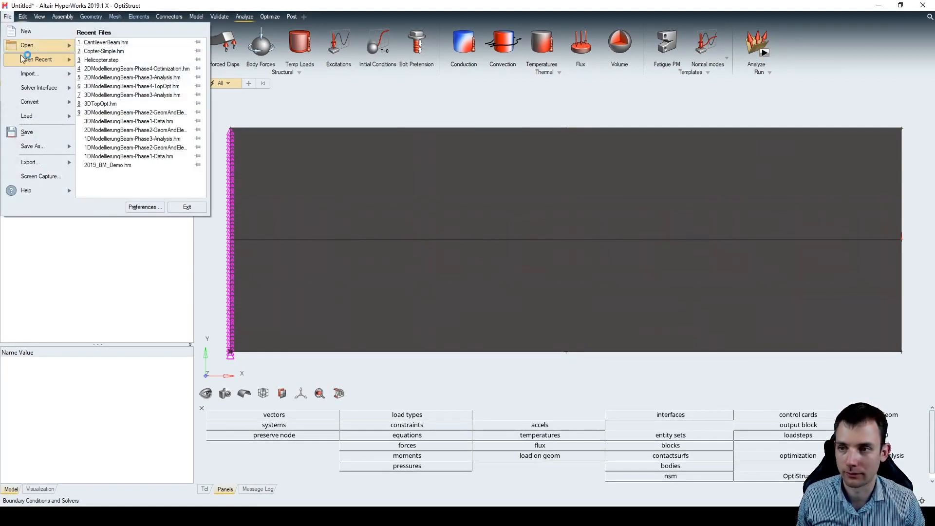
left_click(28, 73)
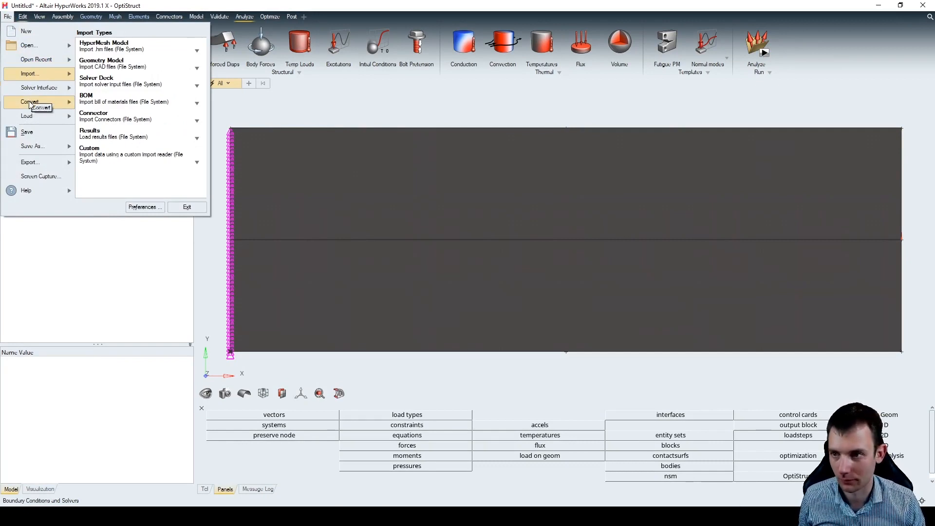
left_click(32, 88)
left_click(34, 146)
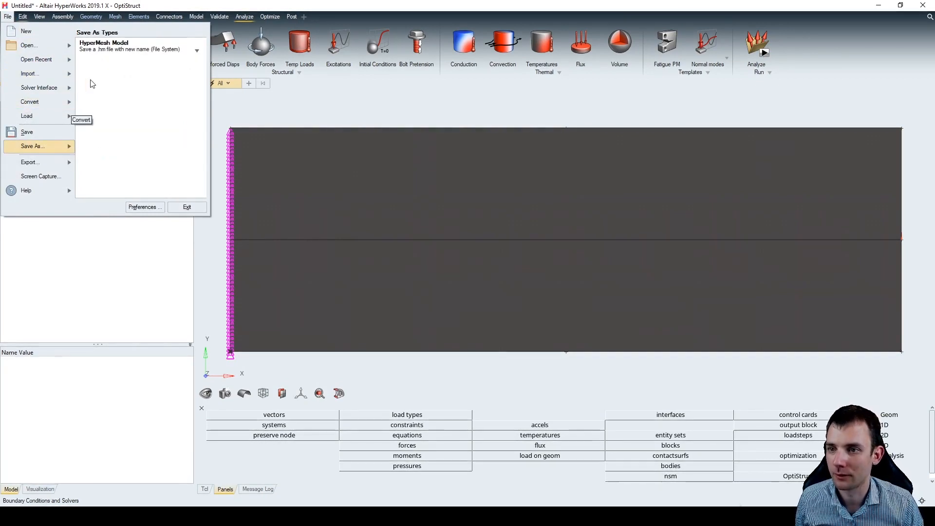
left_click(112, 46)
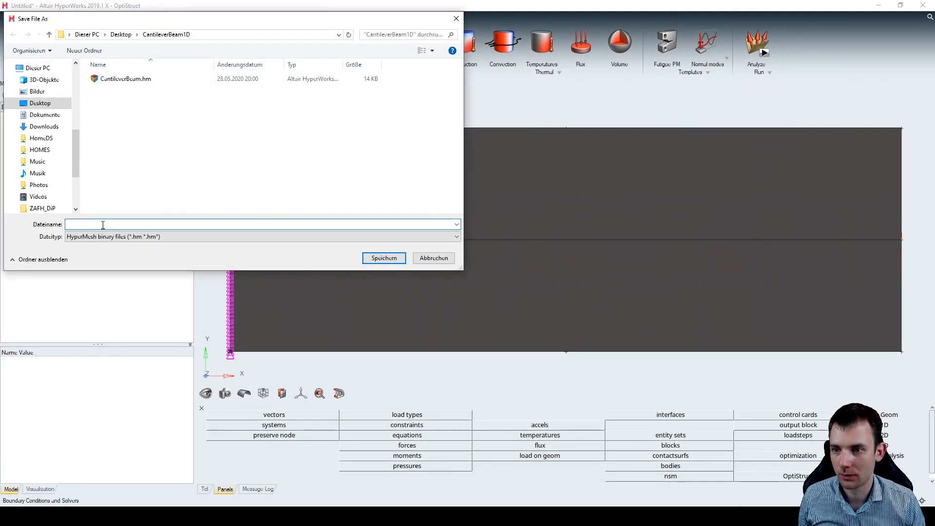
type("Plate")
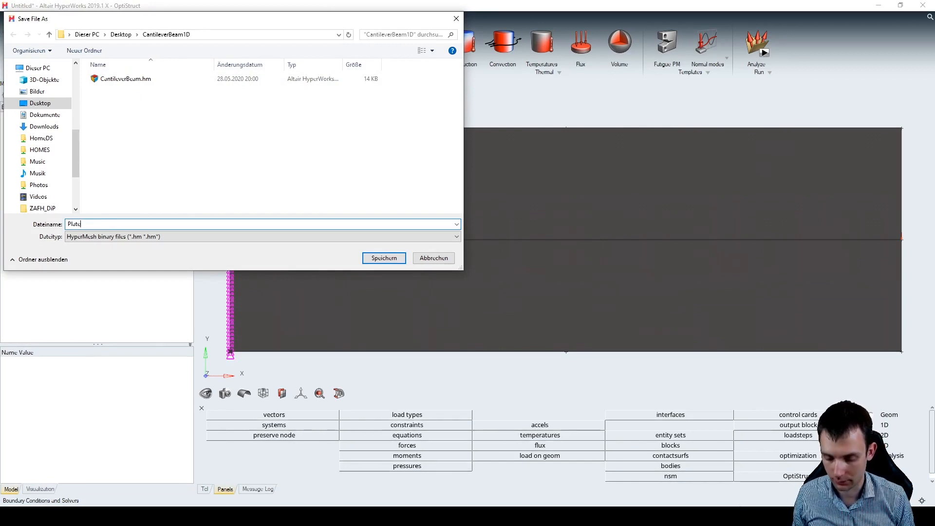
type("2DAnalysis")
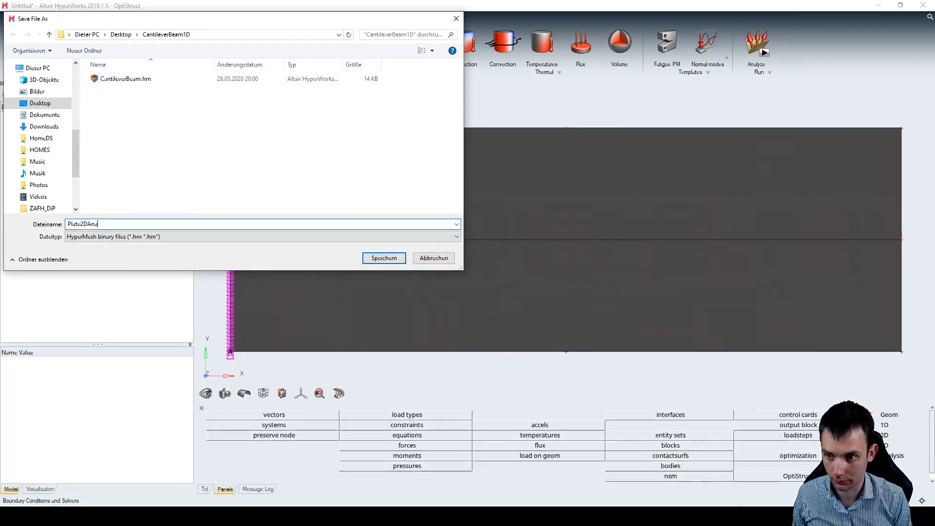
key("Return")
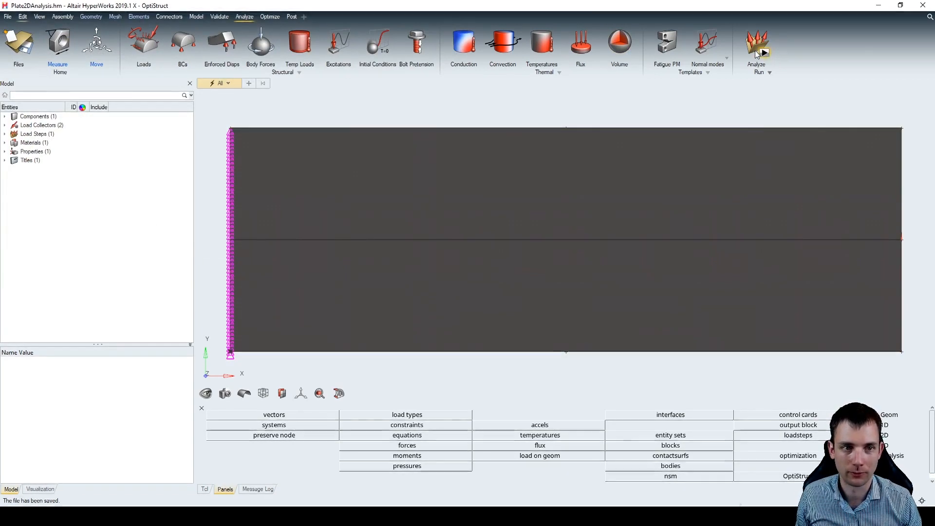
Run the OptiStruct analysis of Plate2DAnalysis.fem and check the Y displacement value in the solver summary.
left_click(764, 53)
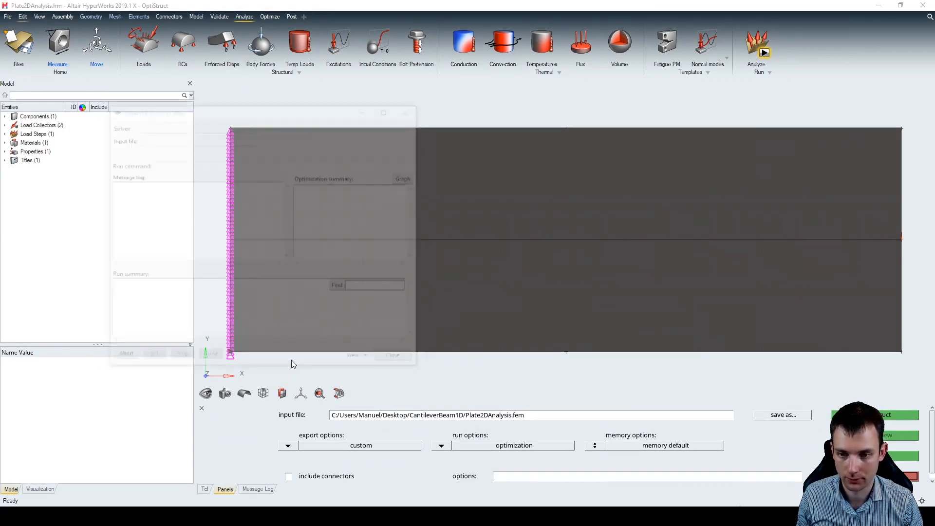
left_click_drag(281, 113, 225, 77)
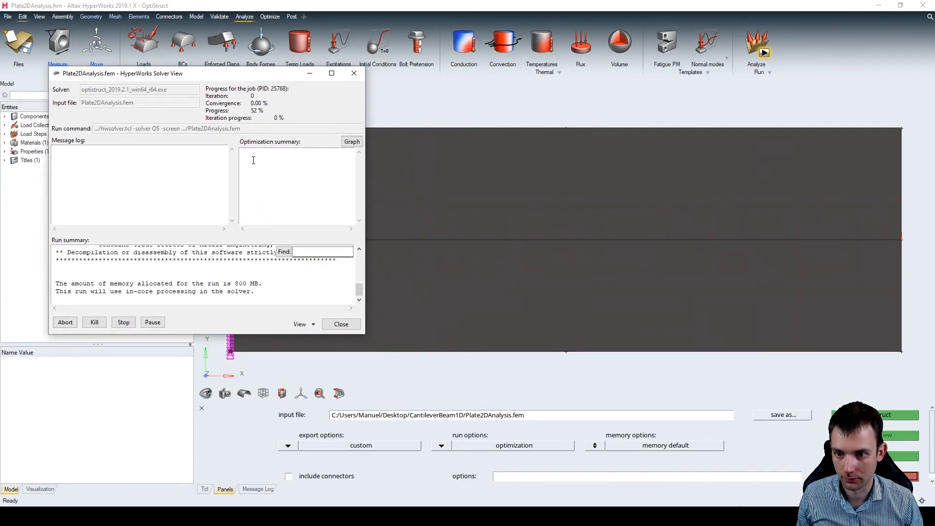
left_click_drag(308, 171, 382, 177)
left_click(338, 169)
left_click_drag(309, 169, 373, 169)
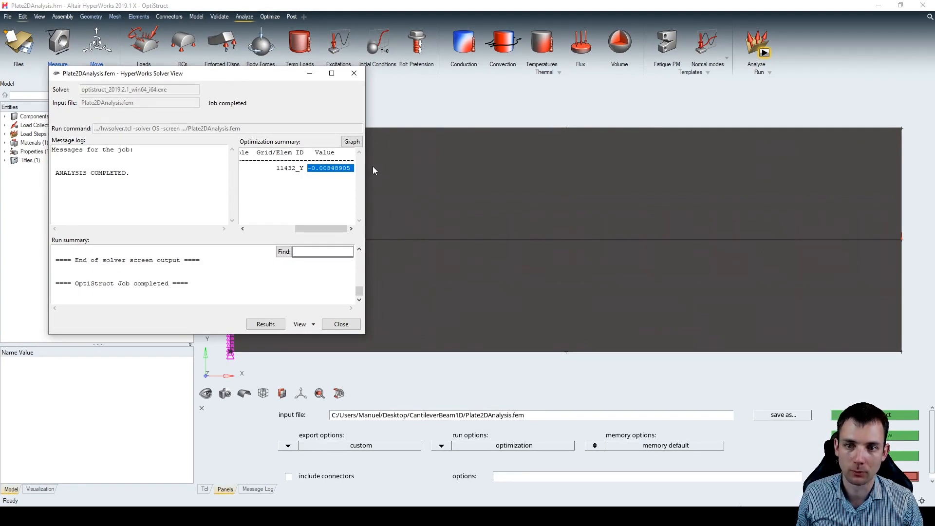
left_click(343, 325)
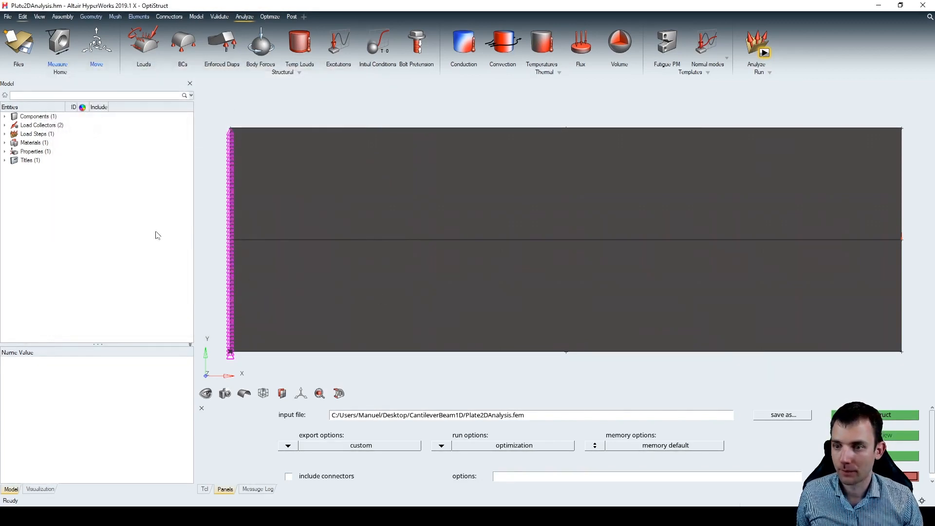
Create a topology design variable named MyDesVar with property type PSHELL and assign pshellProperty to it.
left_click(267, 17)
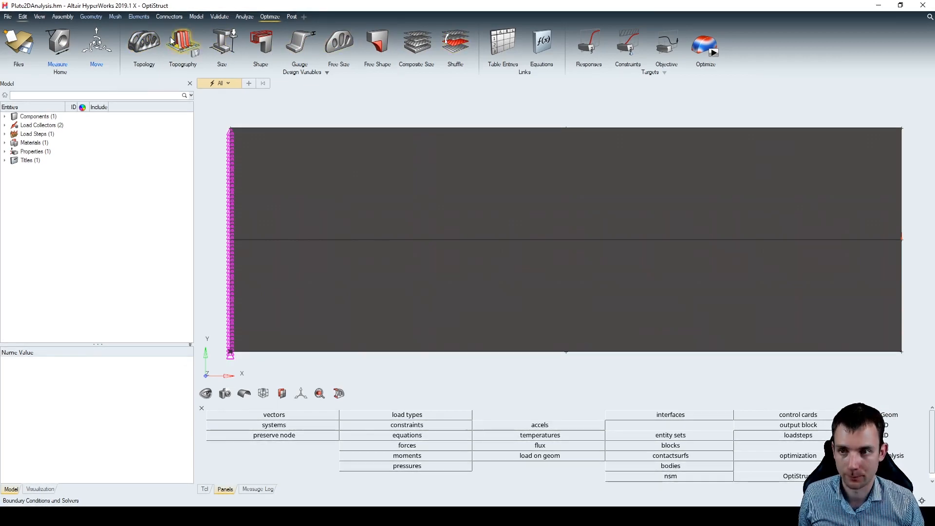
left_click(144, 43)
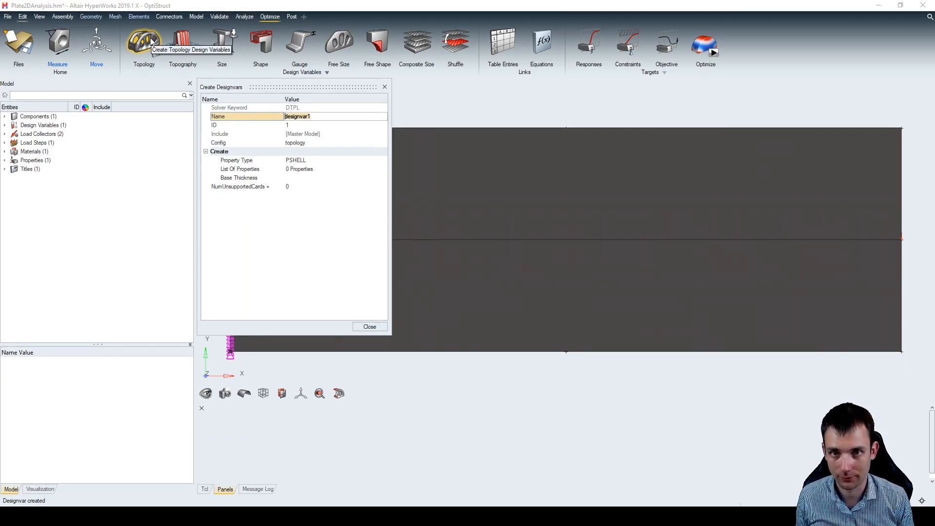
type("MyDesVar")
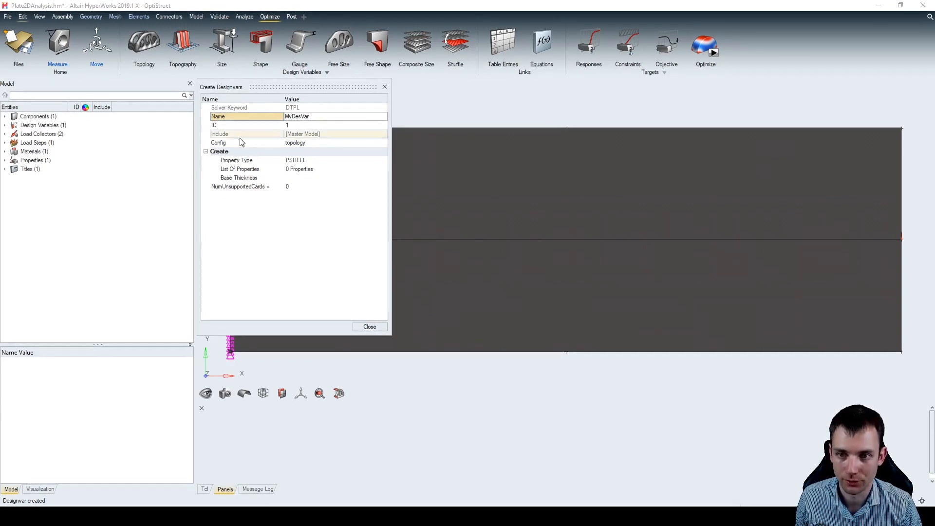
left_click(298, 172)
left_click(298, 172)
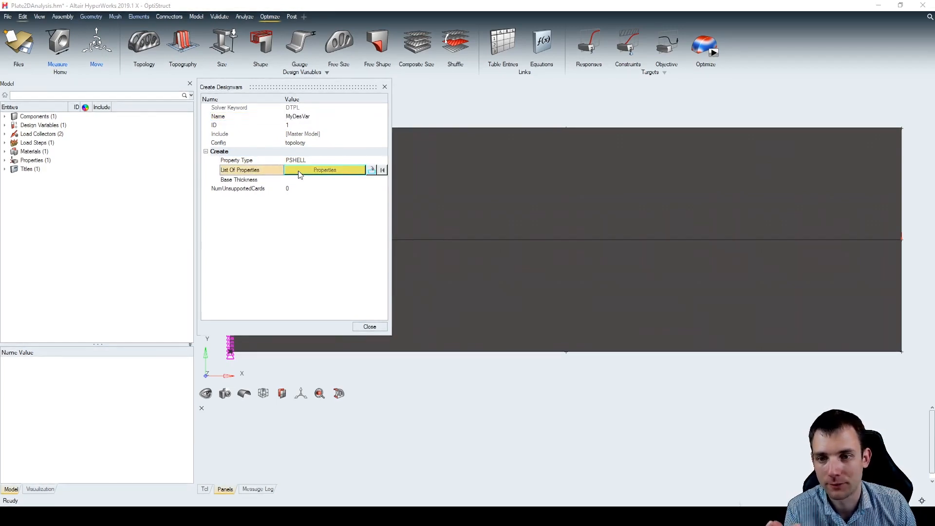
left_click(218, 178)
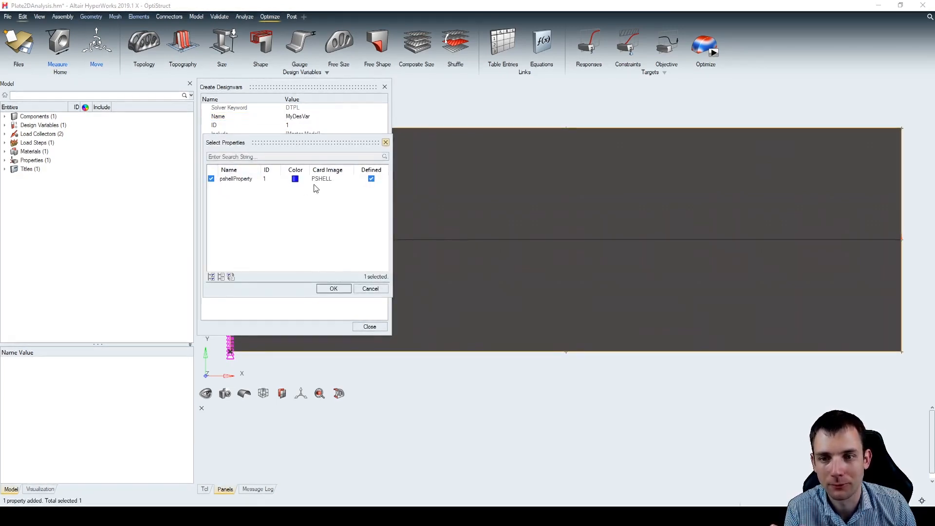
left_click(332, 288)
left_click(314, 160)
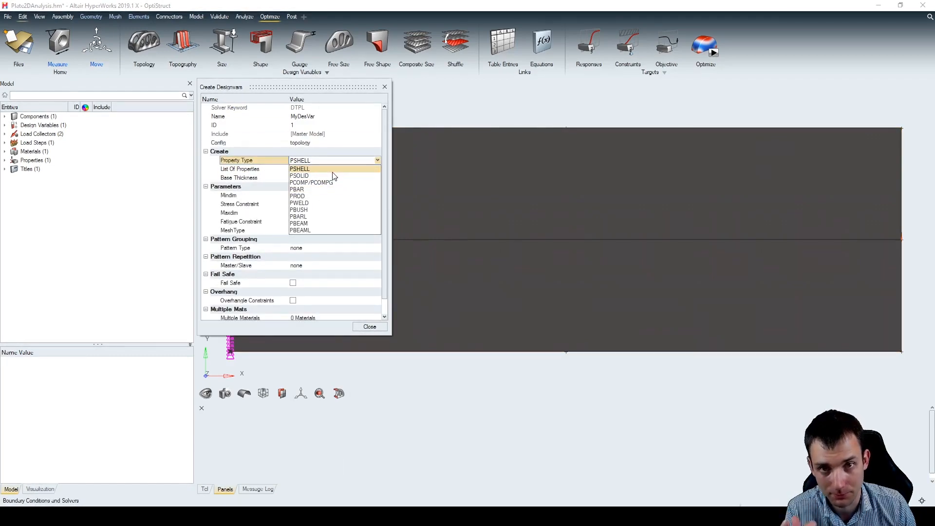
left_click(331, 169)
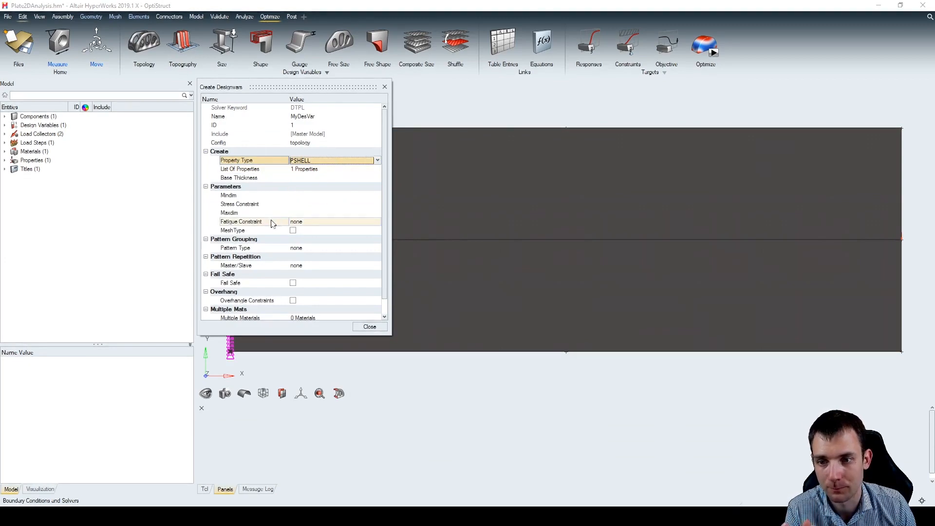
Review the design variable's base thickness, Mindim, Maxdim, fatigue constraint and mesh type options, and finish its definition.
left_click_drag(385, 145, 388, 180)
left_click(291, 196)
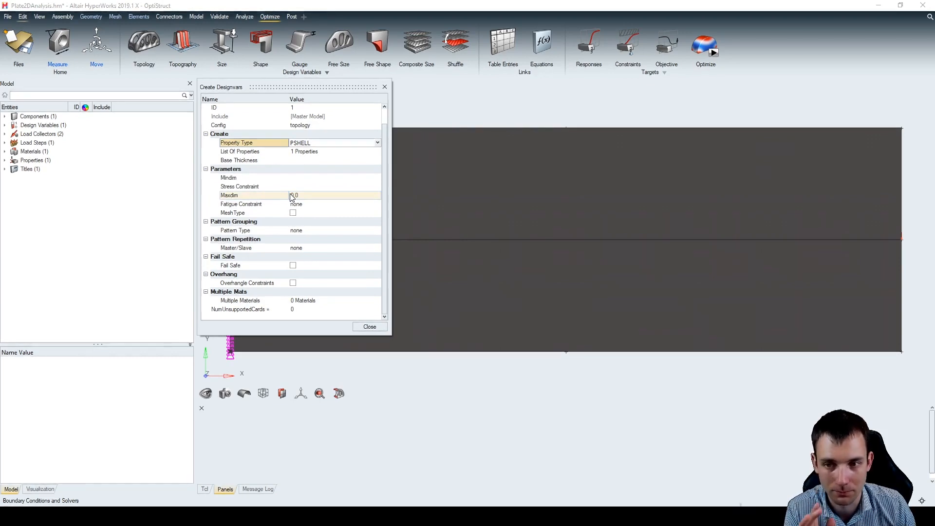
left_click(295, 180)
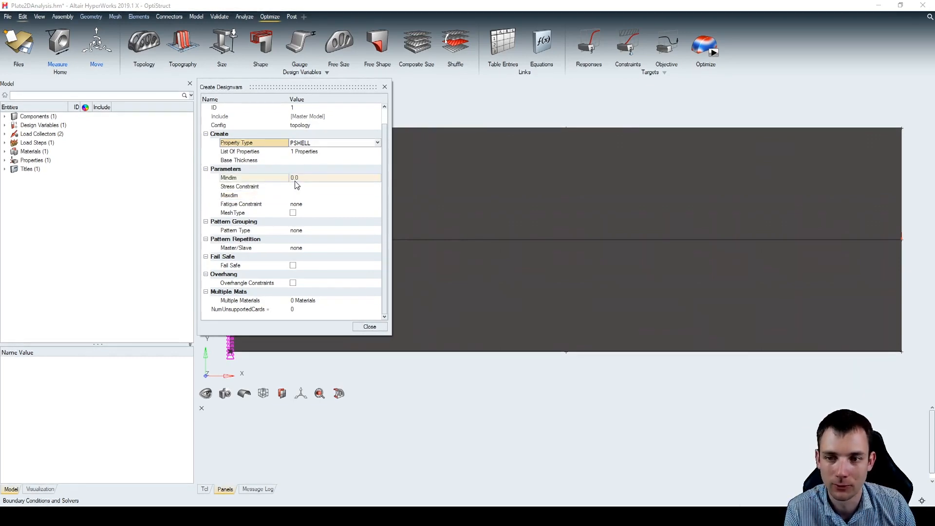
left_click(315, 213)
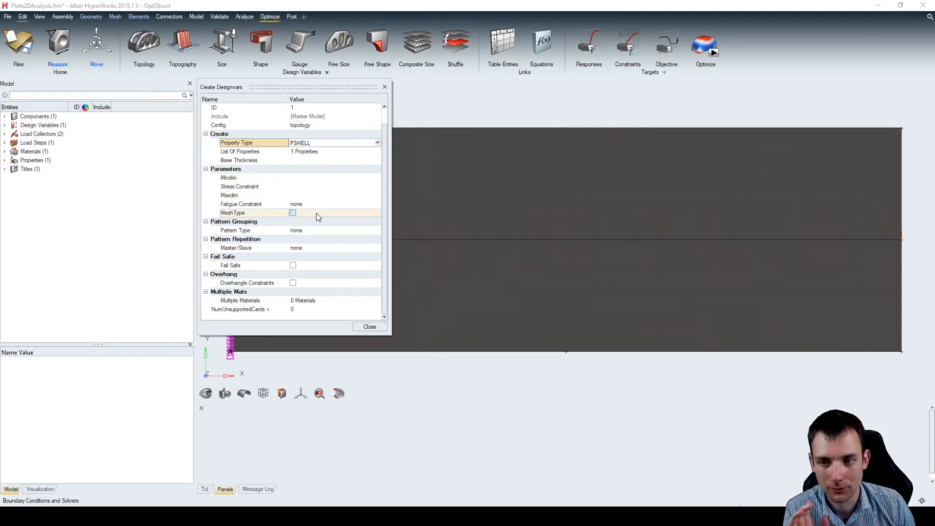
left_click(300, 179)
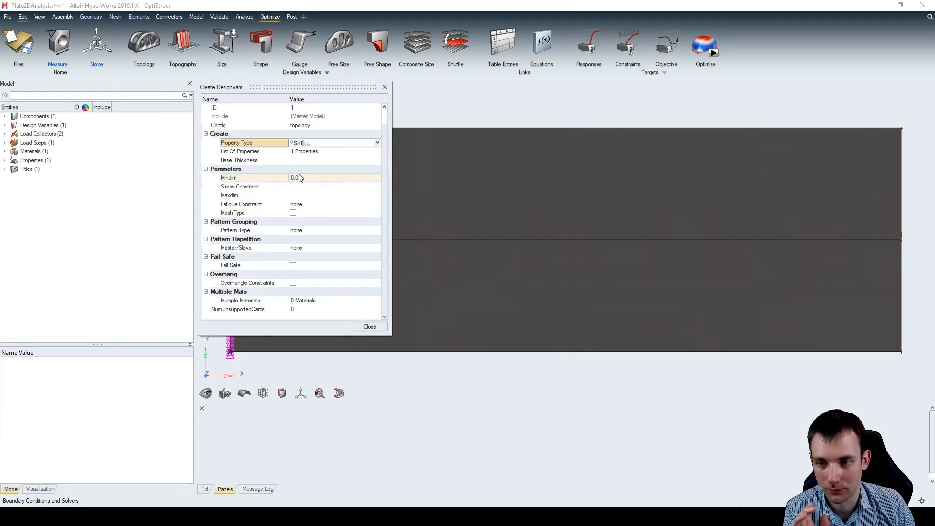
left_click(302, 195)
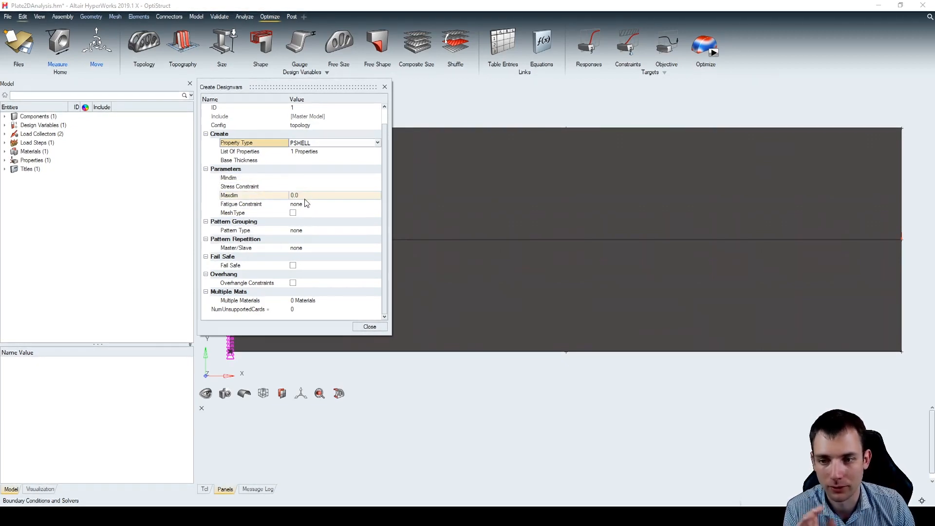
left_click(307, 204)
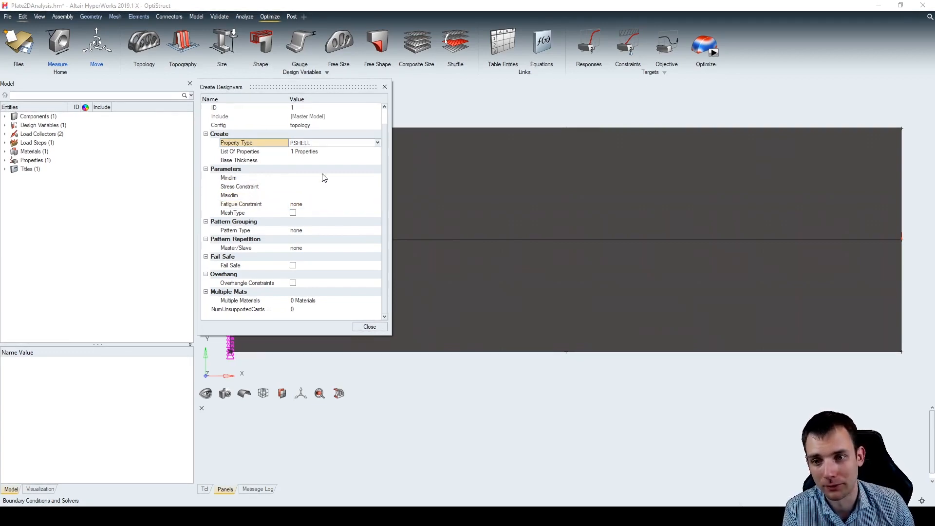
left_click(302, 160)
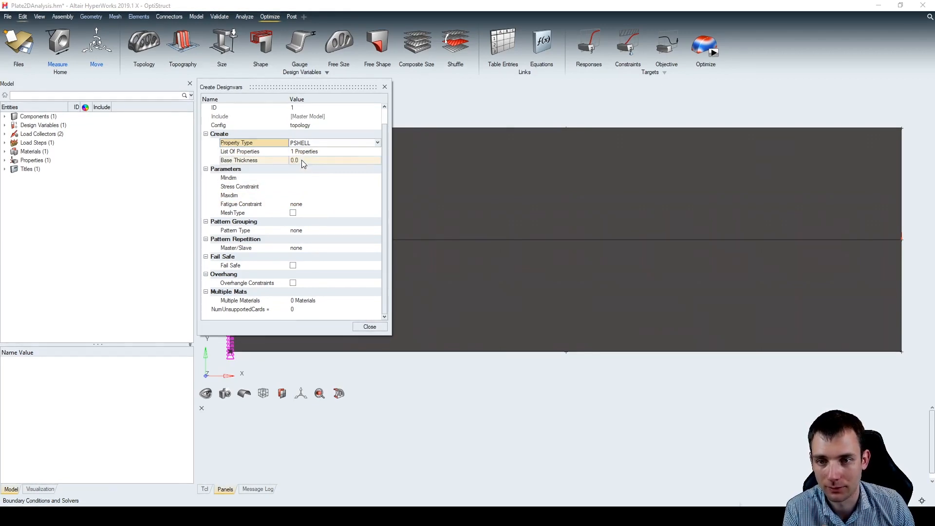
left_click(370, 327)
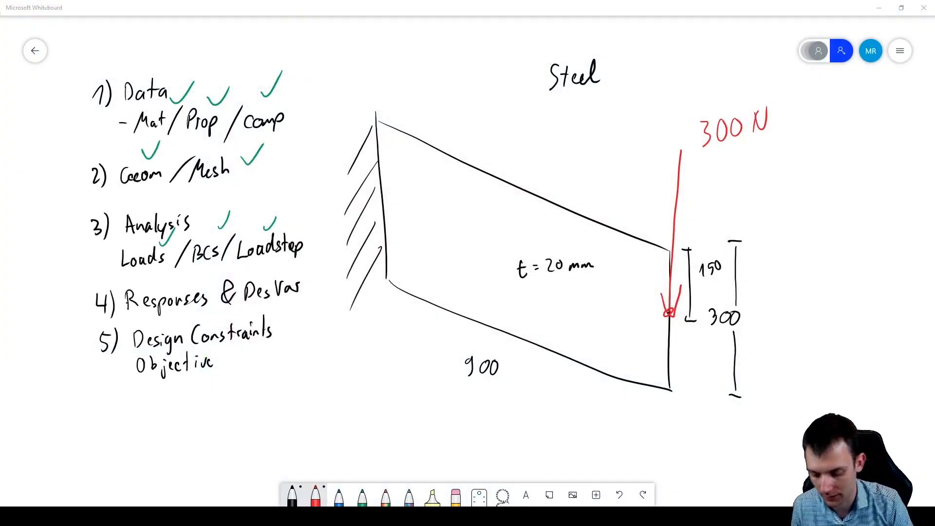
Switch to Microsoft Whiteboard and tick off DesVar in item 4) of the task list in green.
left_click_drag(269, 268, 305, 242)
key("ctrl+z")
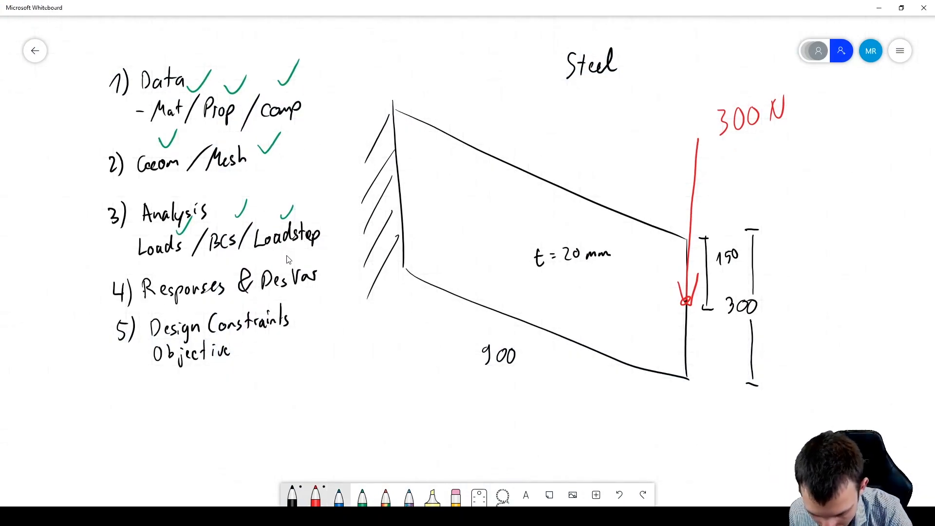
left_click(362, 496)
left_click_drag(269, 253, 286, 242)
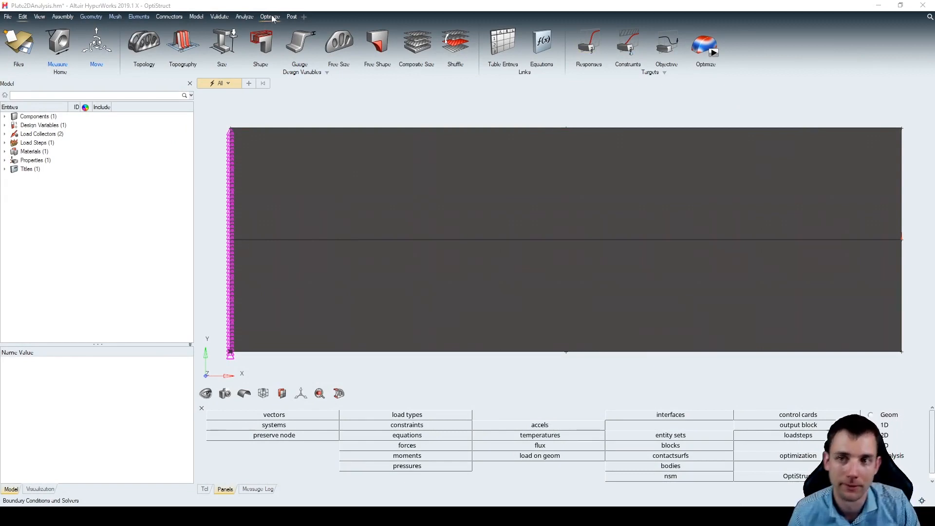
Create an optimization response named Compliance with response type compliance.
left_click(591, 42)
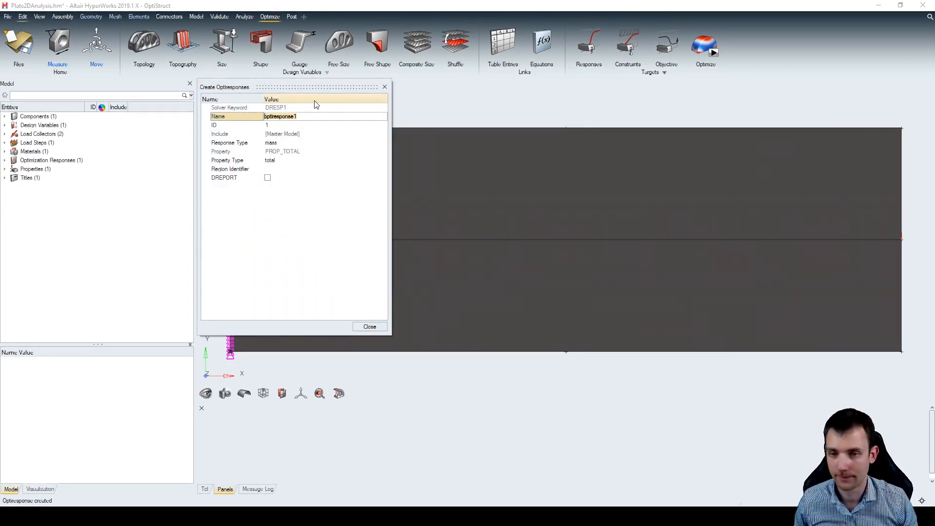
type("Co")
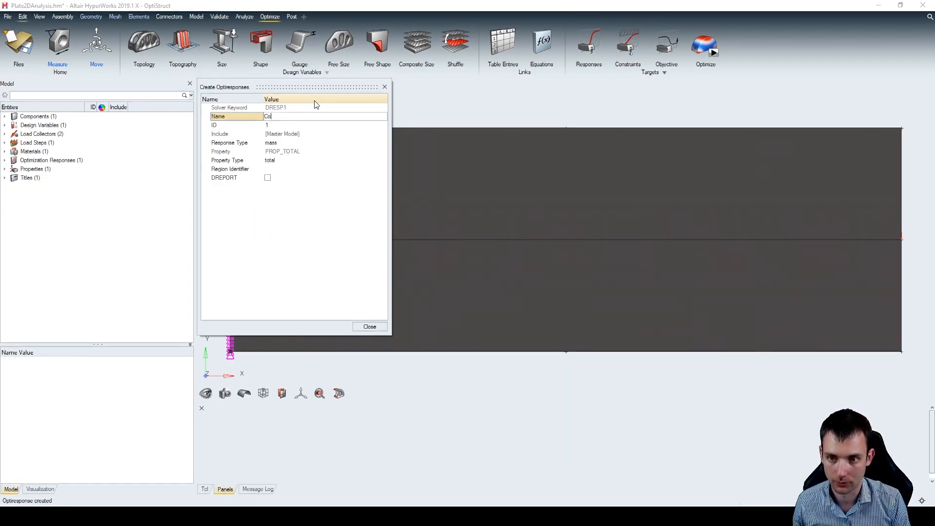
type("mpliance")
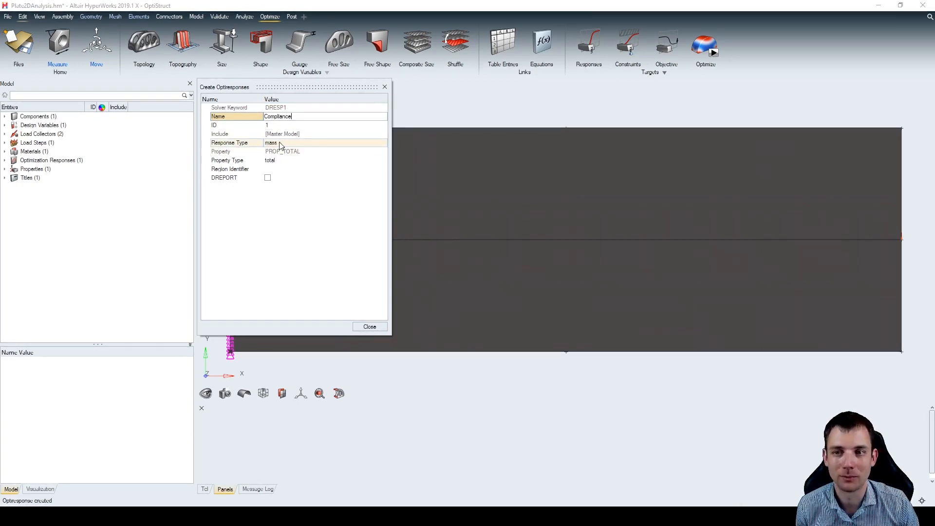
left_click(296, 143)
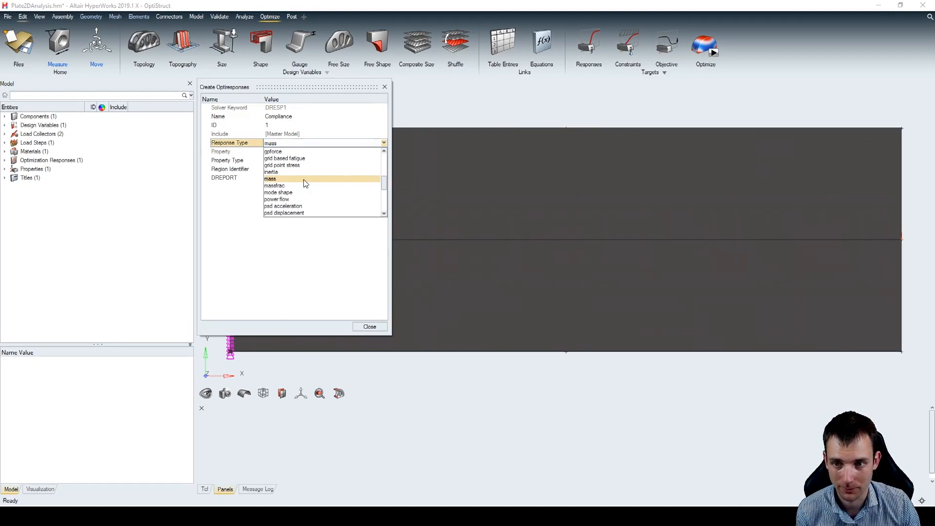
scroll(306, 184, "up", 5)
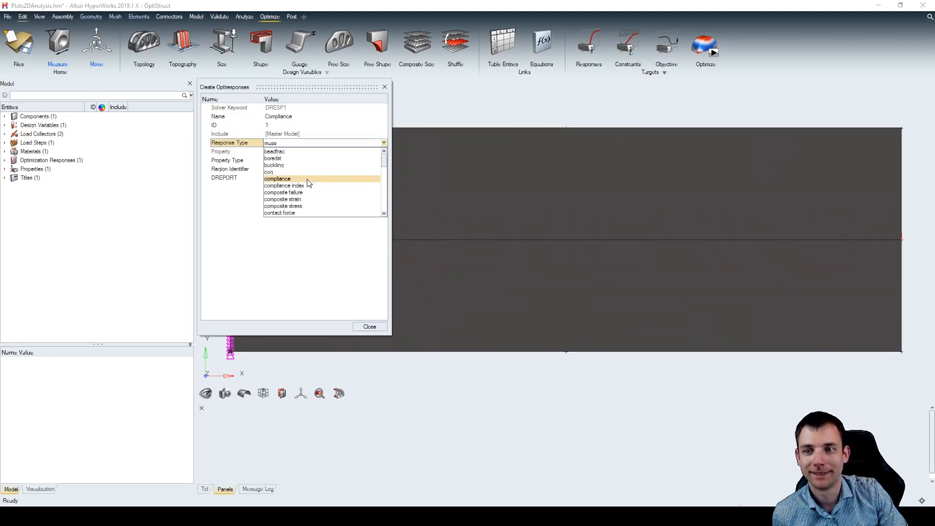
left_click(299, 179)
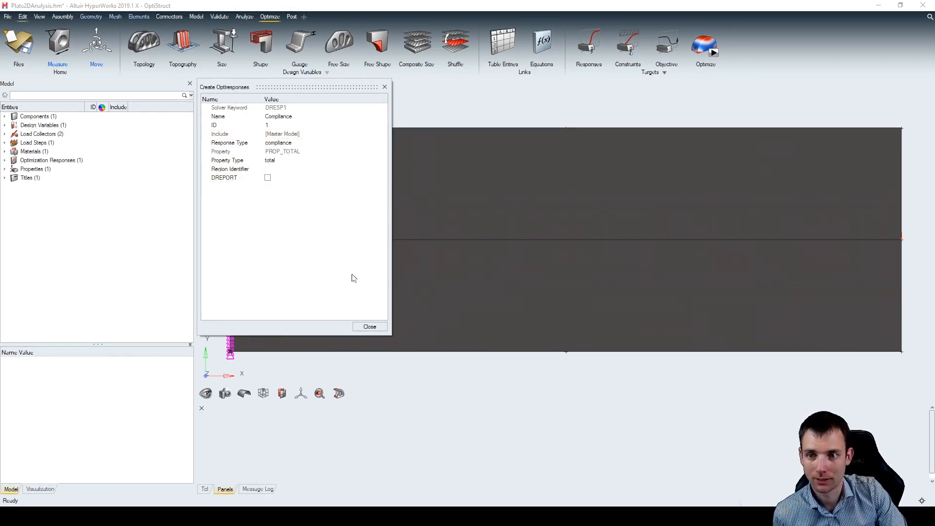
left_click(369, 325)
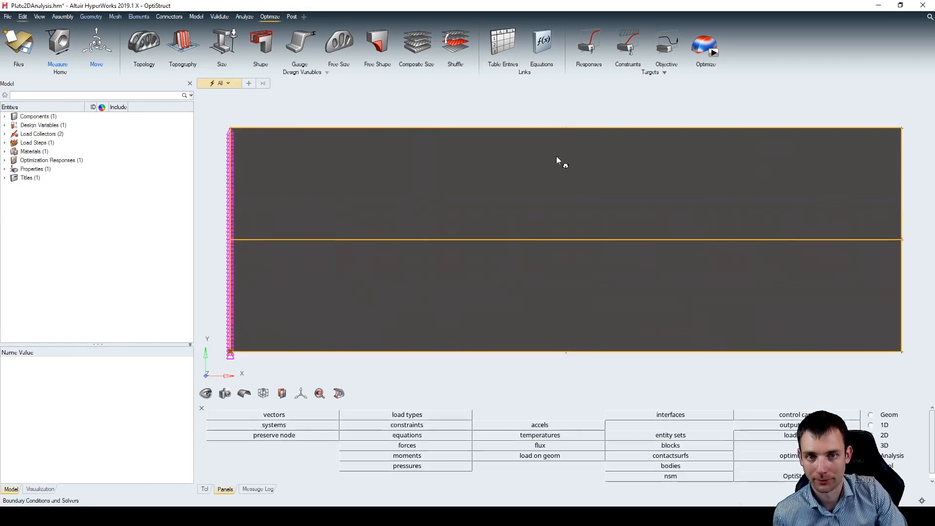
Create a second optimization response named volumeFrac with response type volumefrac.
left_click(586, 45)
type("v")
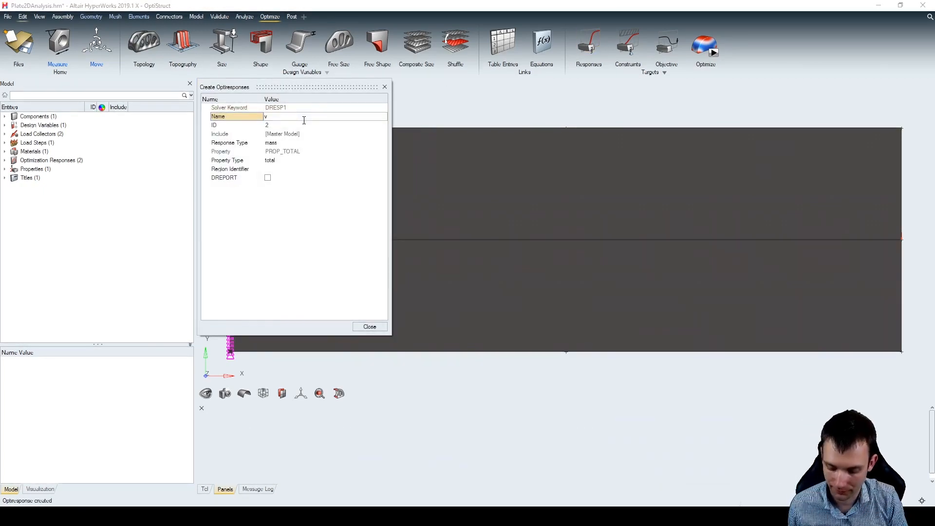
type("olumeFrac")
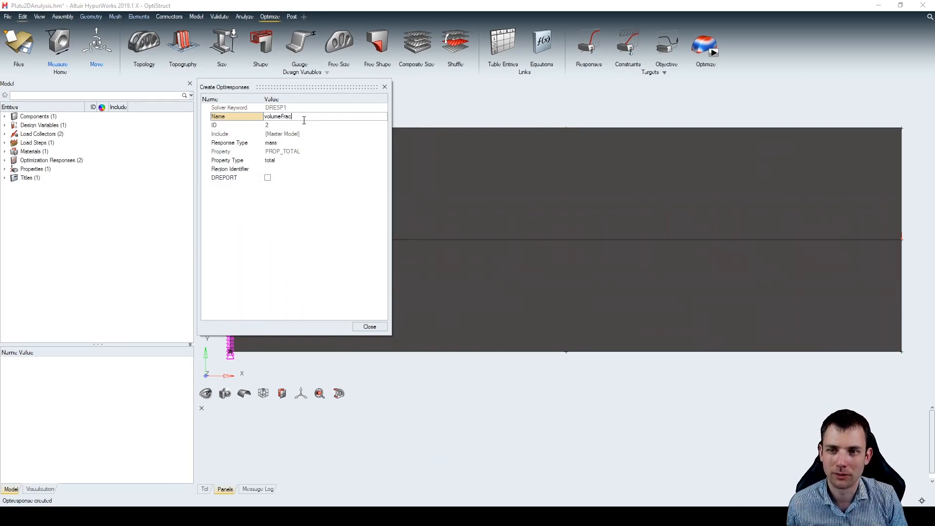
left_click(308, 142)
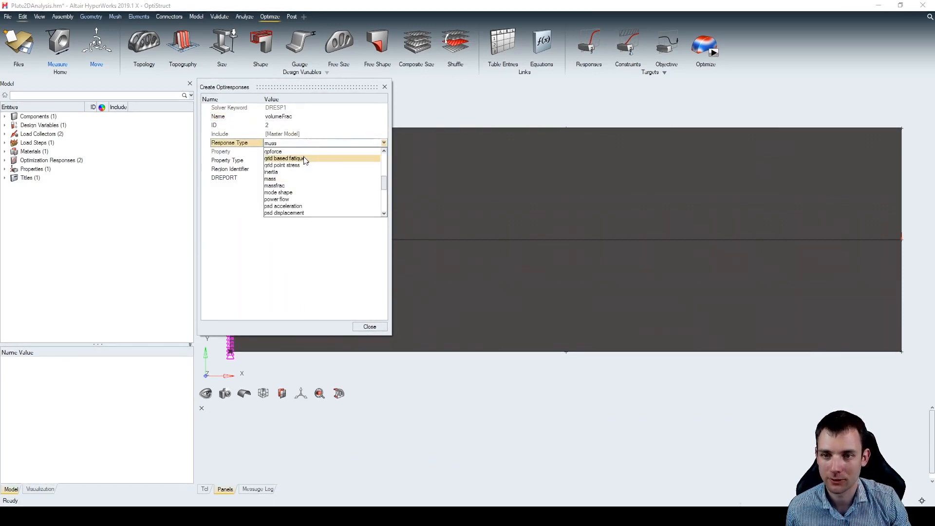
key("v")
left_click(312, 193)
left_click(321, 142)
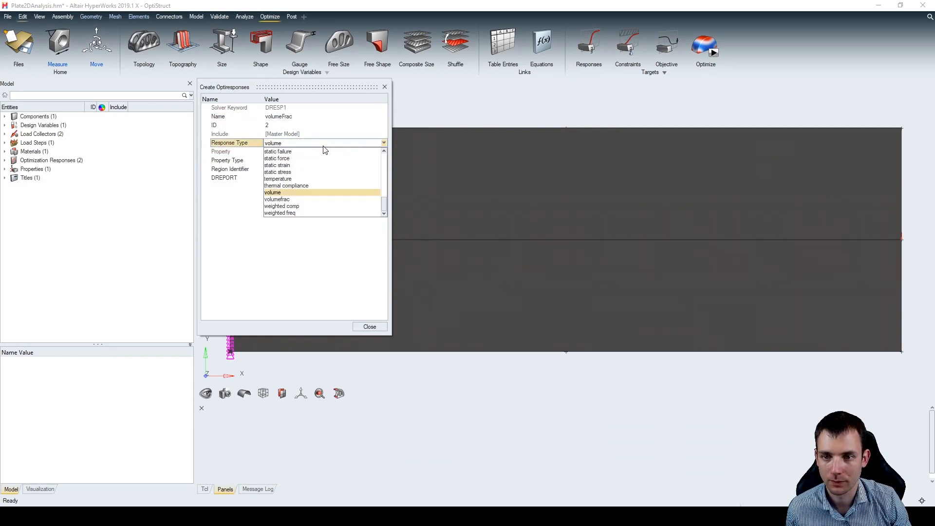
left_click(315, 197)
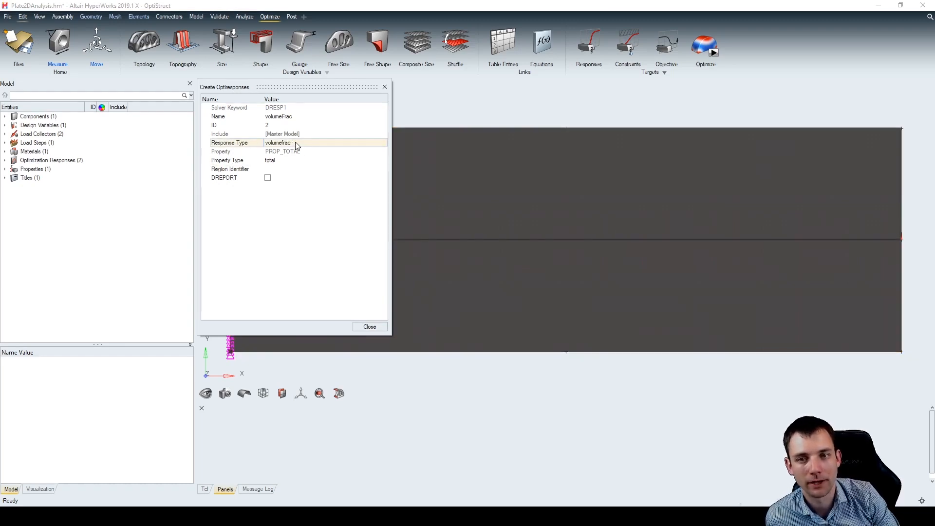
left_click(364, 329)
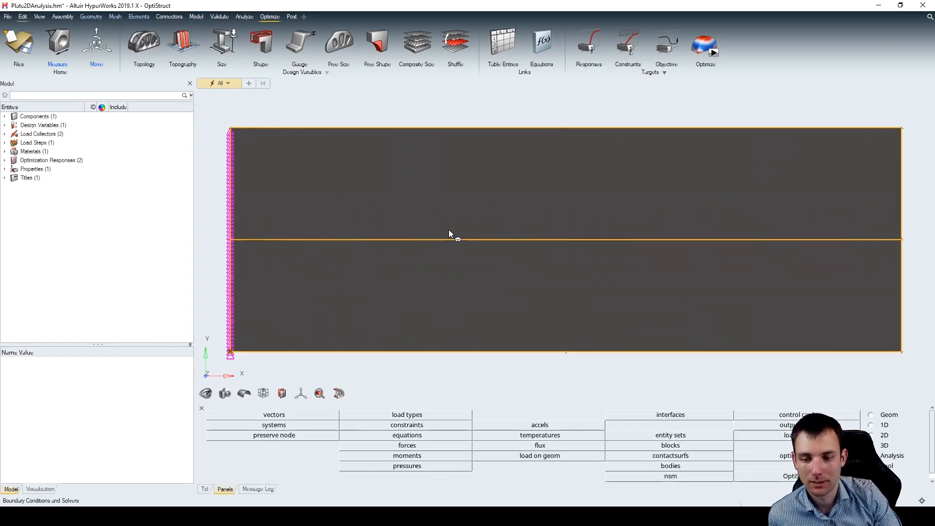
Switch to Microsoft Whiteboard, tick off Responses in green, note vf < 0.1 beside Design Constraints and draw a line from Objective.
key("alt+Tab")
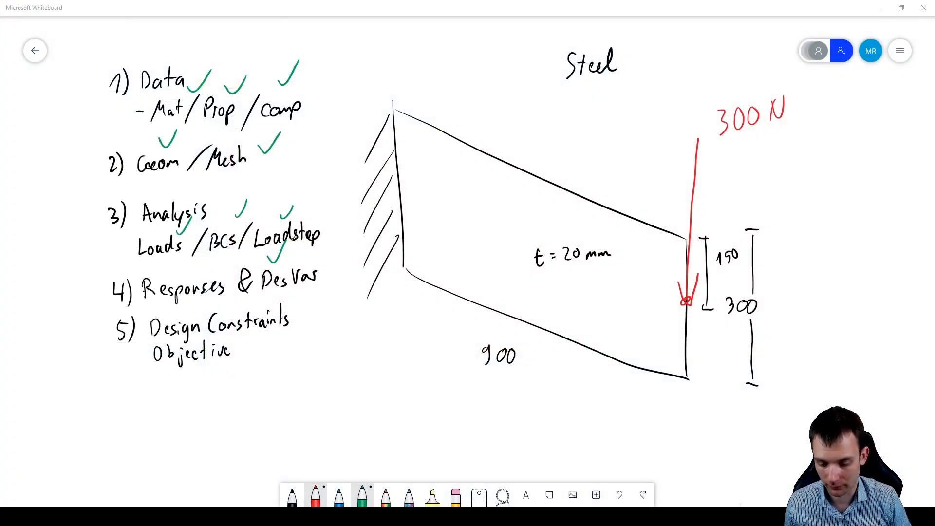
mouse_move(202, 259)
left_mouse_down()
mouse_move(209, 265)
mouse_move(237, 231)
left_mouse_up()
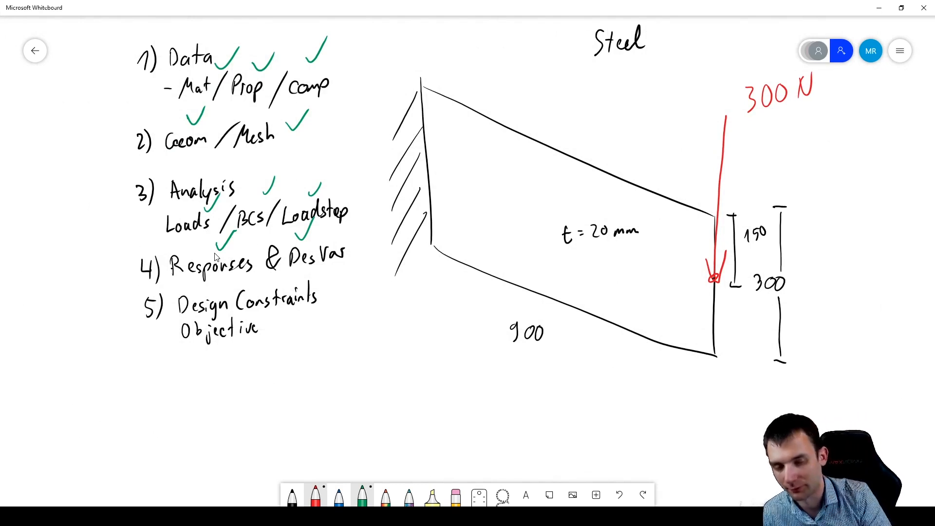
left_click_drag(328, 297, 376, 320)
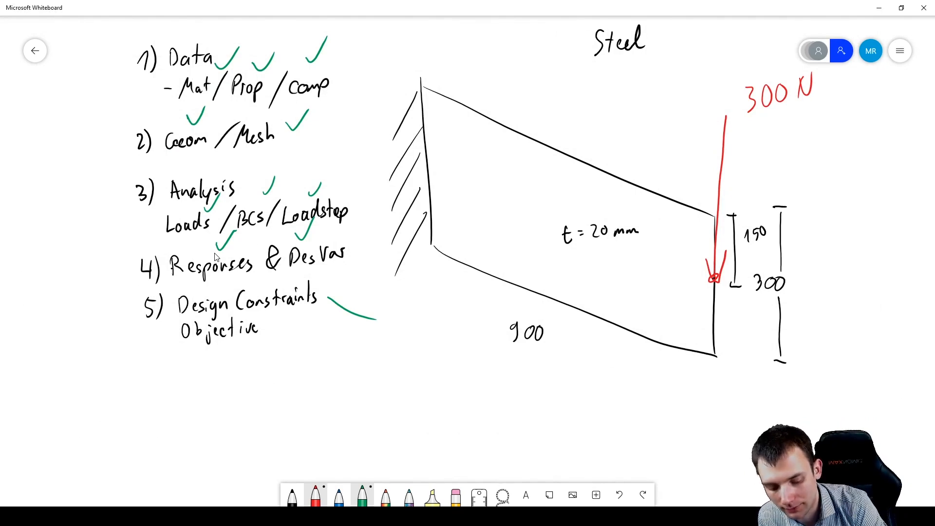
mouse_move(414, 296)
left_mouse_down()
mouse_move(410, 320)
mouse_move(459, 312)
left_mouse_up()
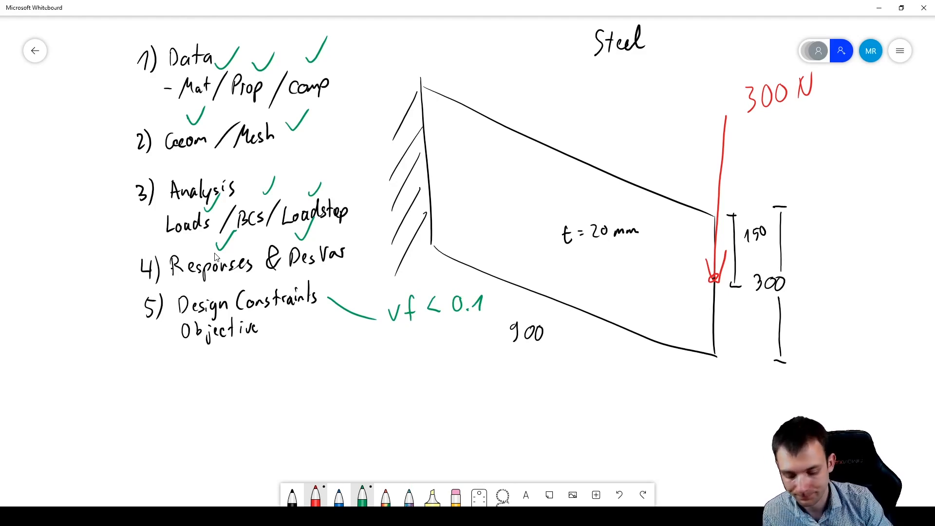
mouse_move(268, 335)
left_mouse_down()
mouse_move(311, 357)
mouse_move(357, 362)
mouse_move(363, 373)
mouse_move(447, 369)
left_mouse_up()
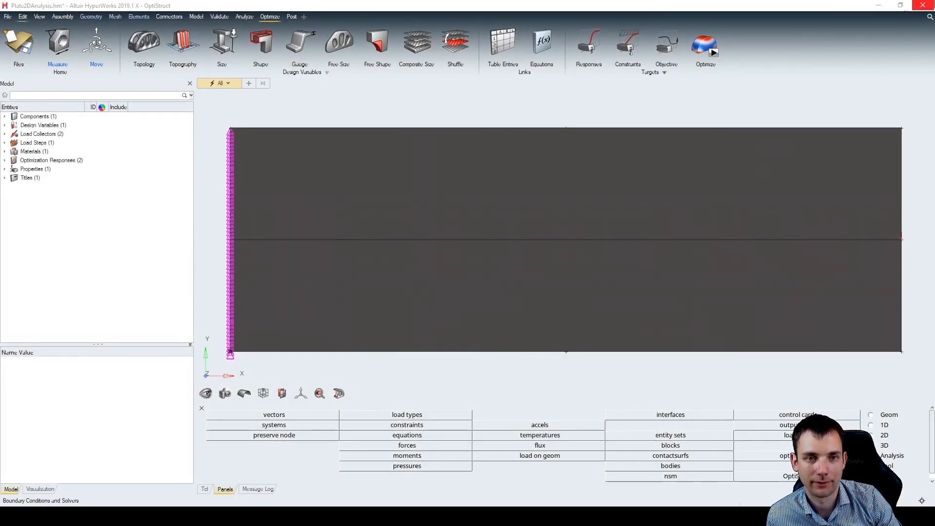
Create an optimization constraint named vf01 and assign the volumeFrac response to it.
left_click(628, 44)
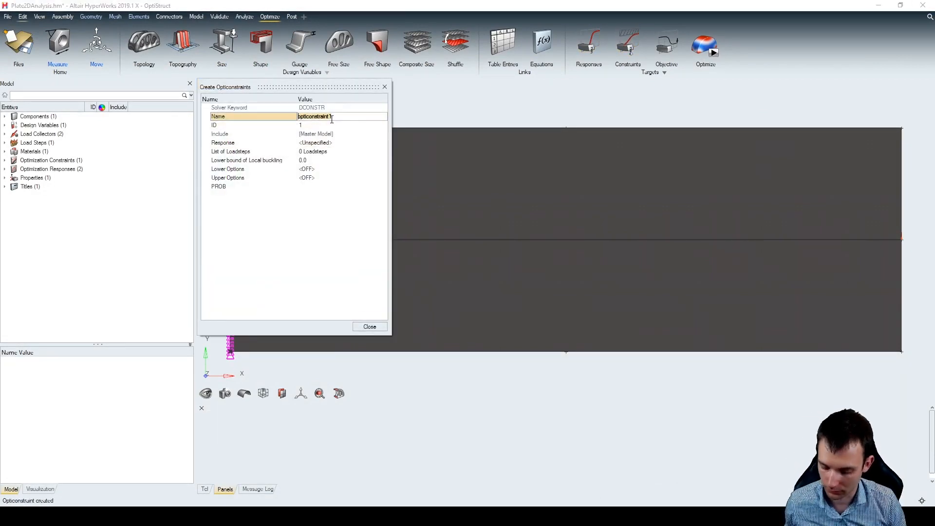
type("vf01")
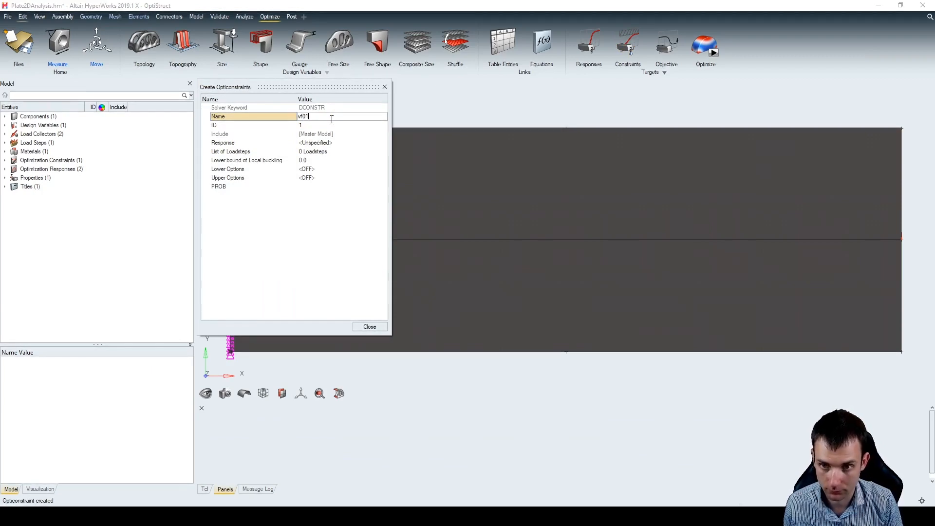
left_click(338, 154)
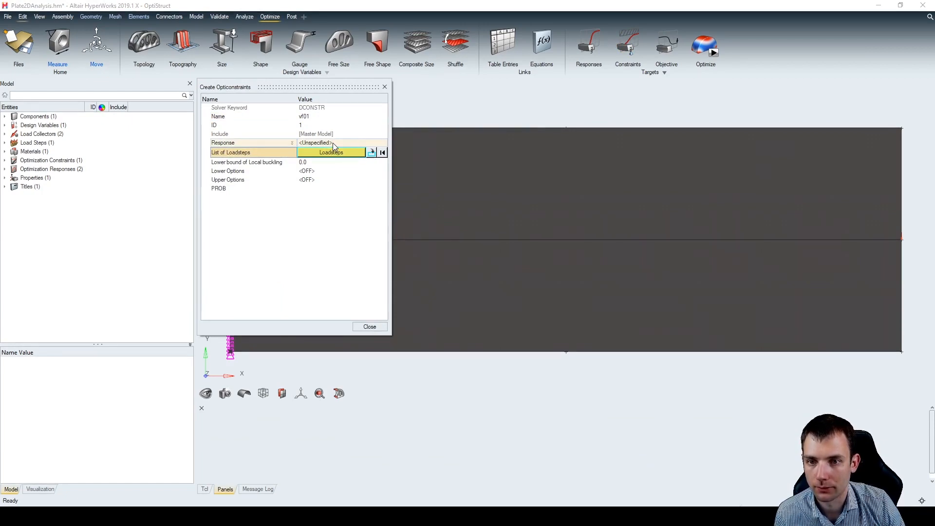
left_click(332, 143)
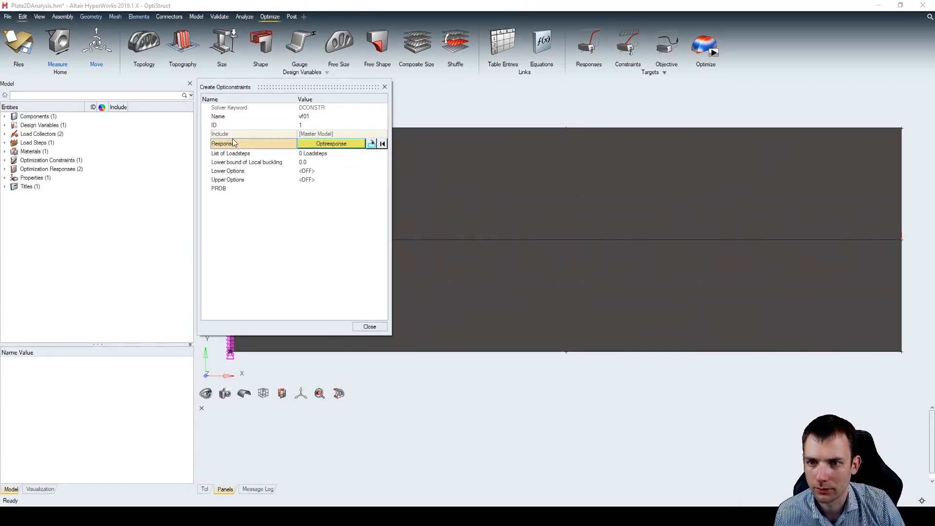
left_click(318, 146)
left_click(255, 187)
left_click(291, 287)
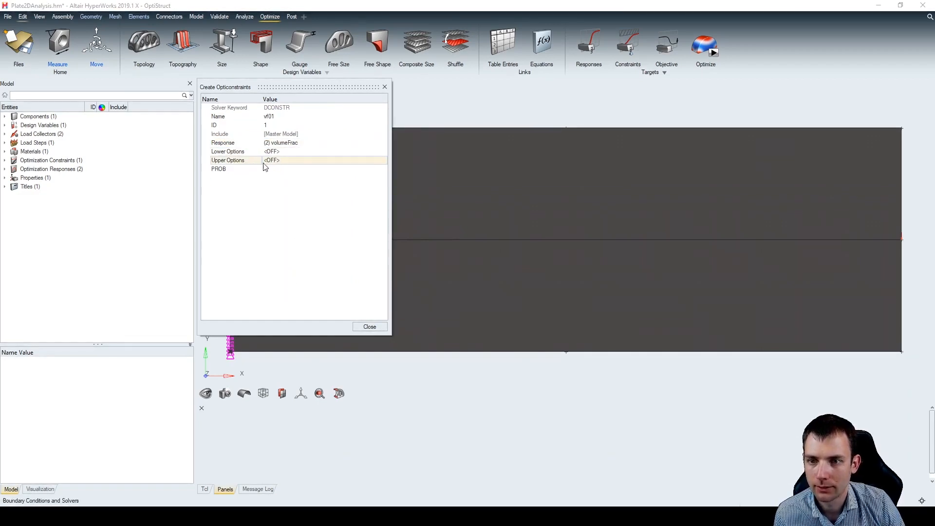
Give the vf01 constraint an upper bound of 0.1 and finish its definition.
left_click(277, 164)
left_click(276, 175)
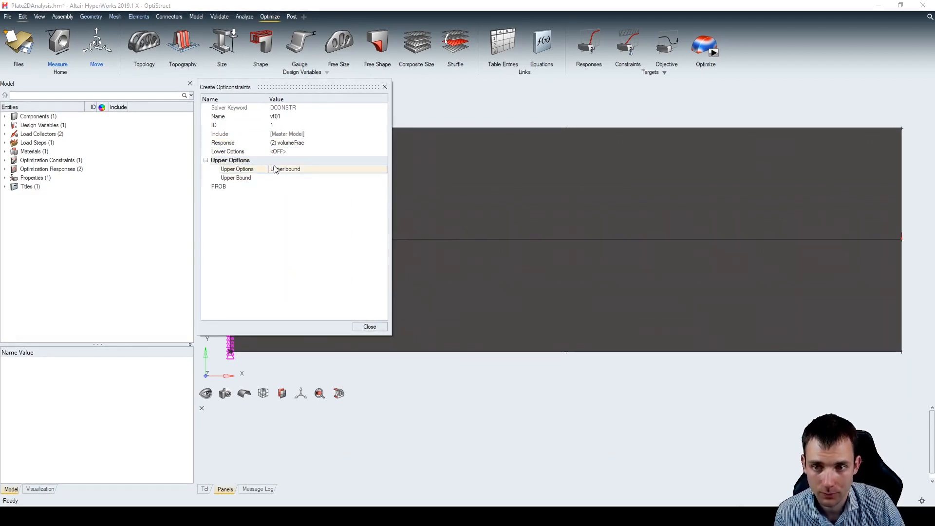
left_click(276, 178)
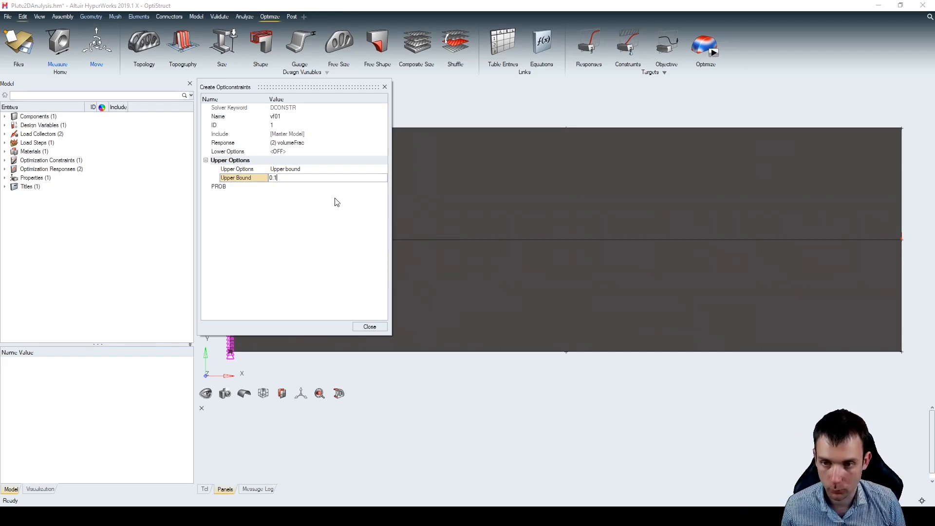
key("Return")
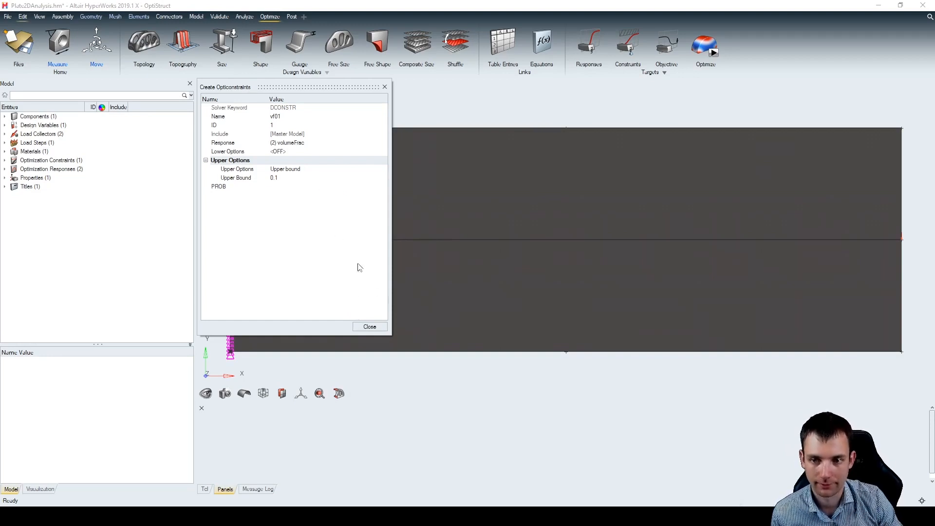
left_click(370, 325)
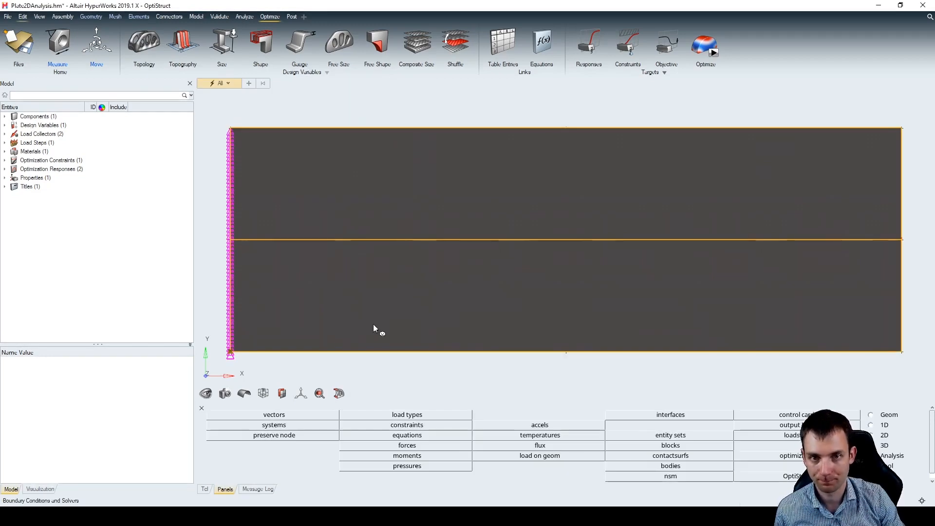
Create a Minimize objective named myObjective using the Compliance response and load step ls1.
left_click(664, 45)
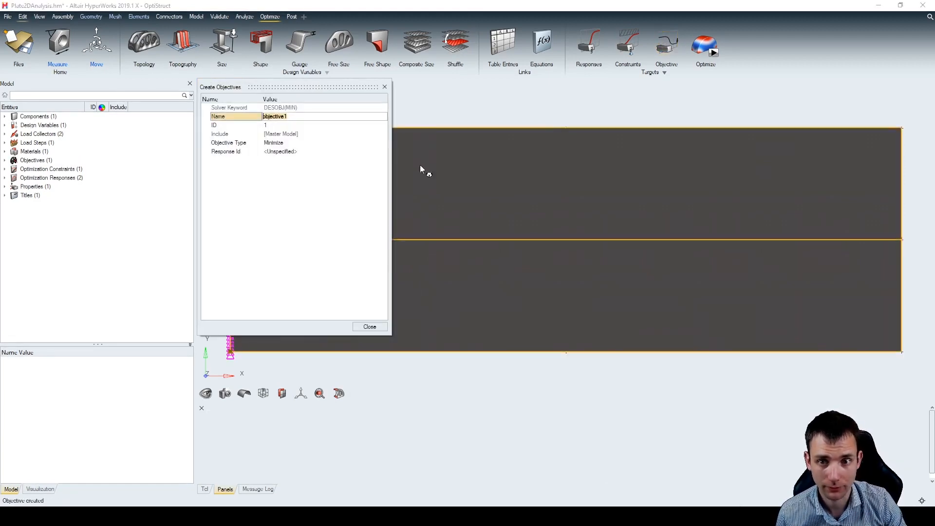
type("myObjective")
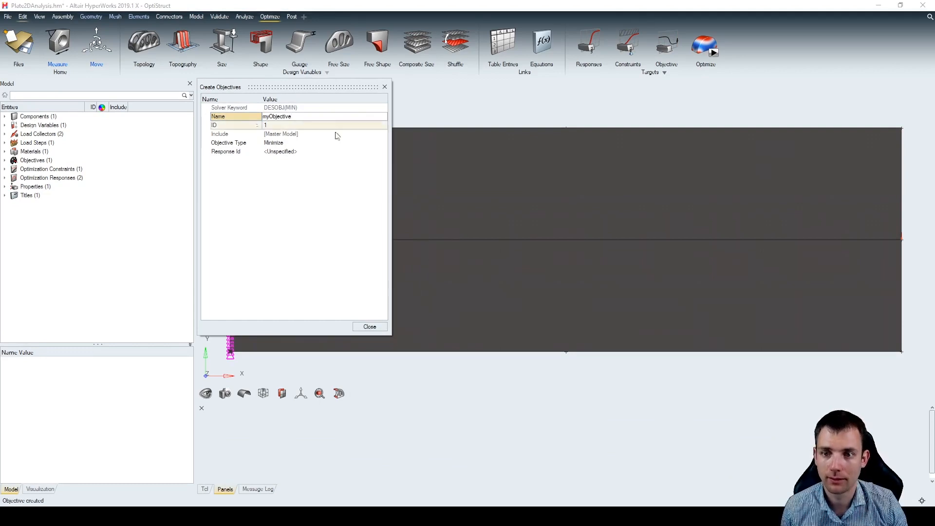
left_click(294, 152)
left_click(278, 152)
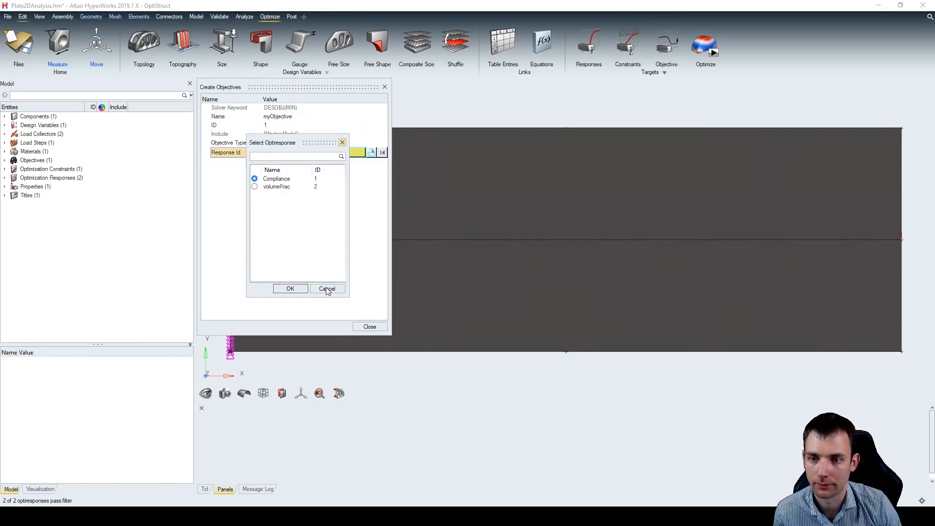
left_click(290, 288)
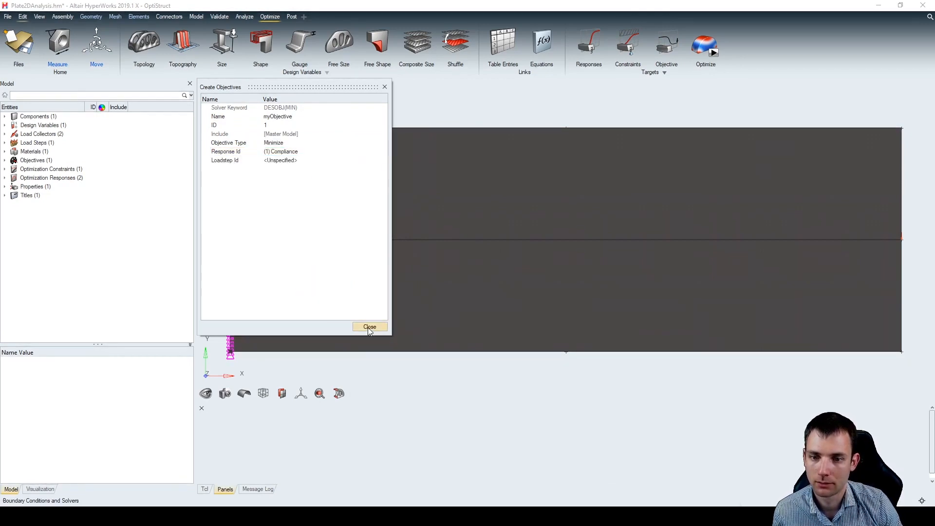
left_click(284, 161)
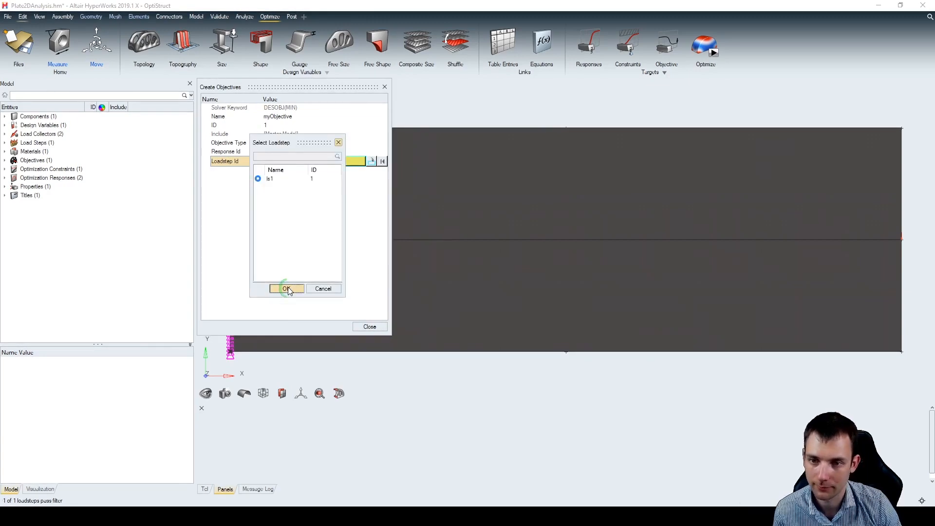
left_click(286, 288)
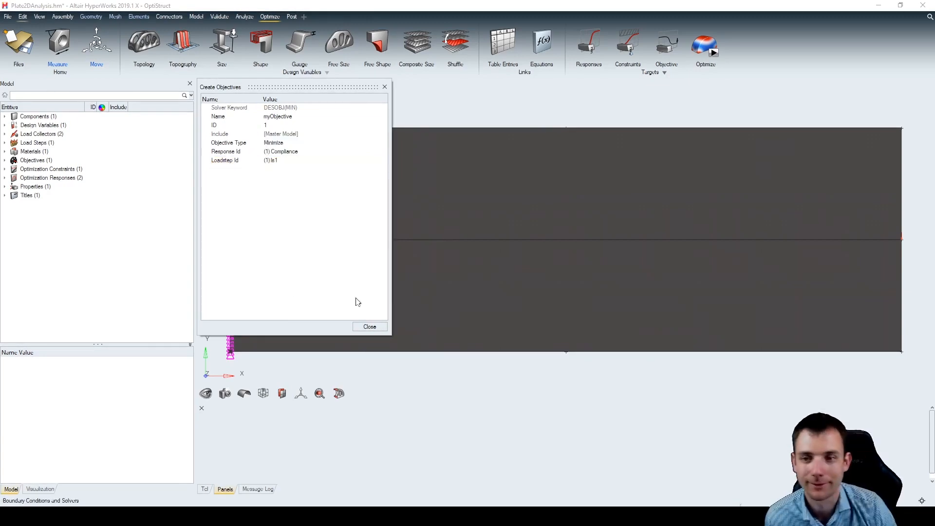
left_click(370, 326)
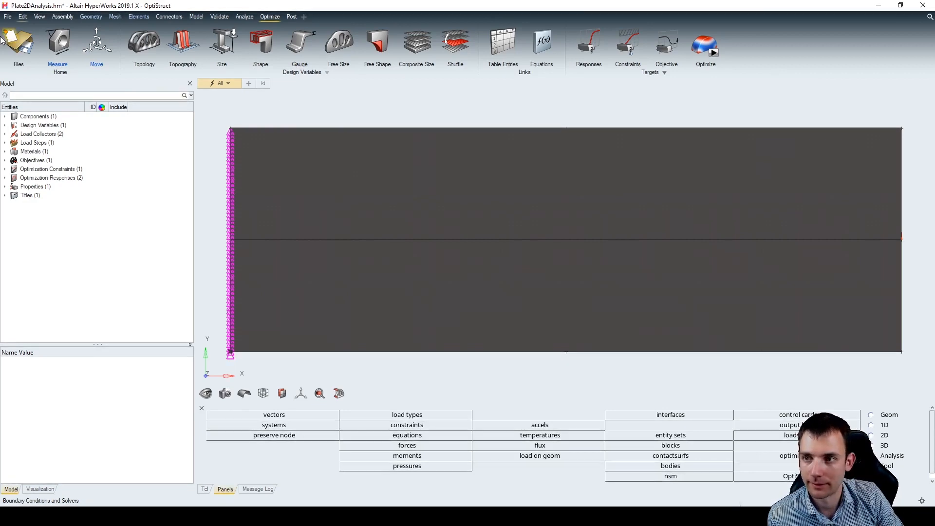
Save the model under the new file name Plate2DOptimization.hm in the CantileverBeam1D folder.
left_click(7, 18)
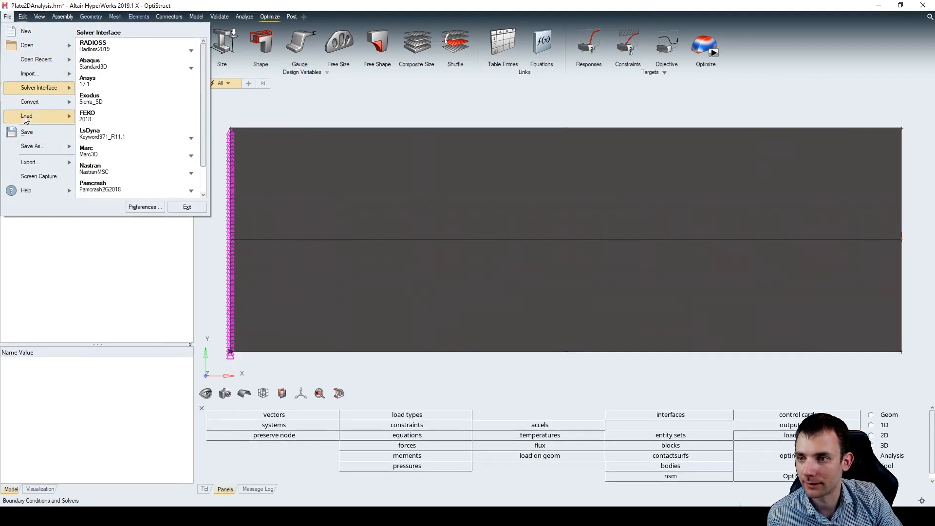
mouse_move(23, 147)
left_click(112, 45)
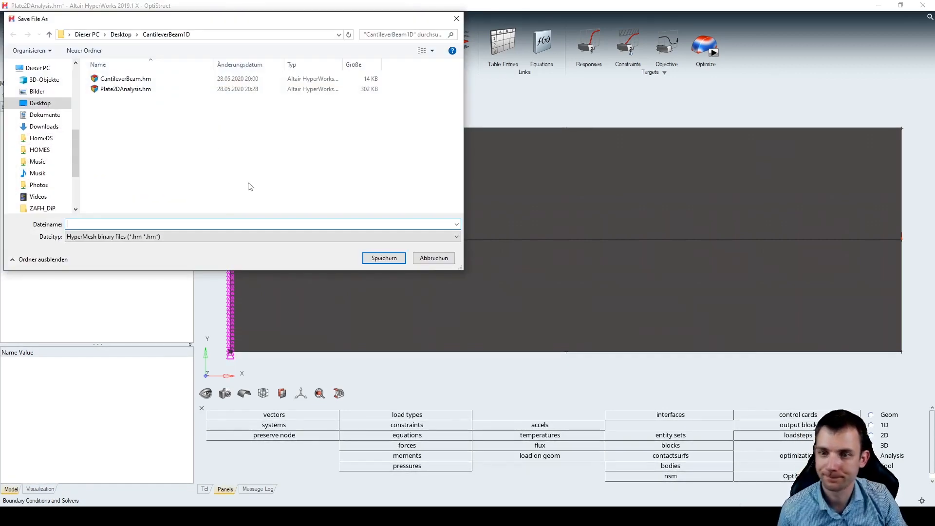
left_click(124, 78)
left_click(125, 88)
double_click(100, 223)
key("BackSpace")
key("BackSpace")
key("BackSpace")
key("BackSpace")
key("BackSpace")
key("BackSpace")
key("BackSpace")
key("BackSpace")
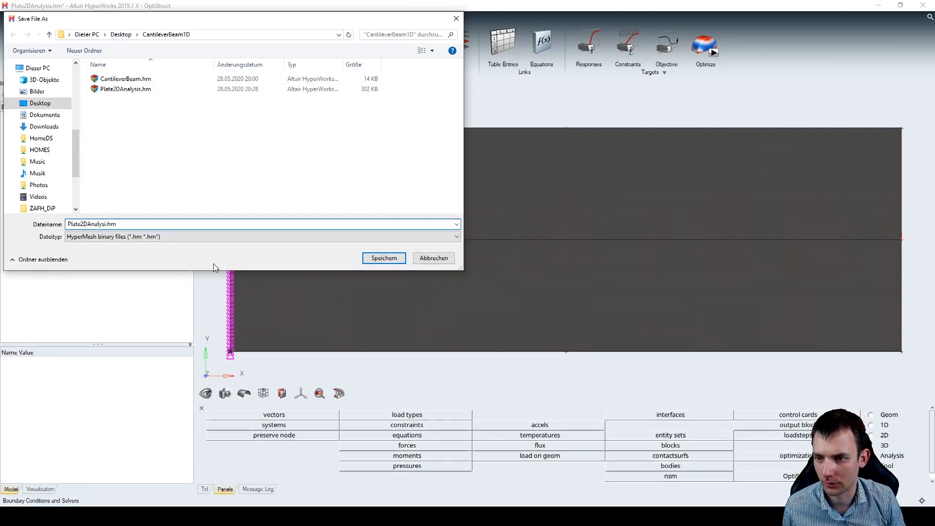
type("Optimizat")
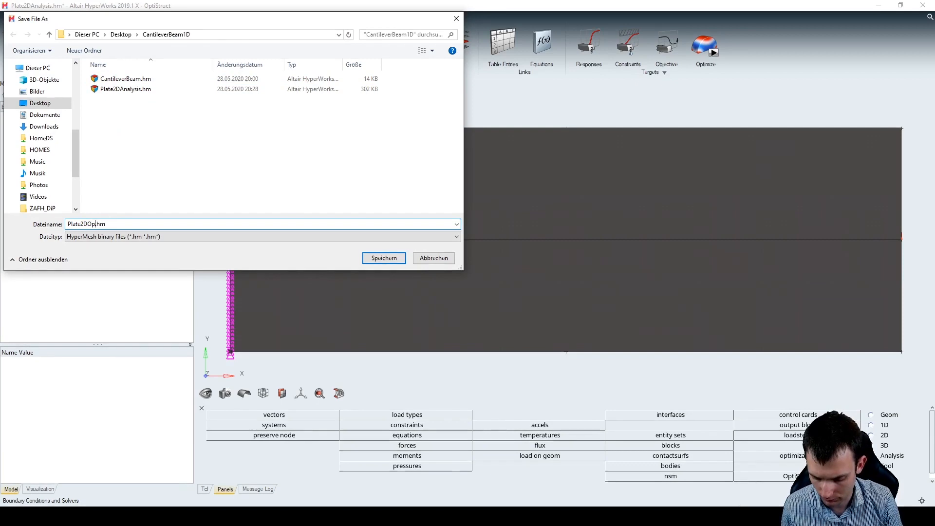
type("ion")
key("Return")
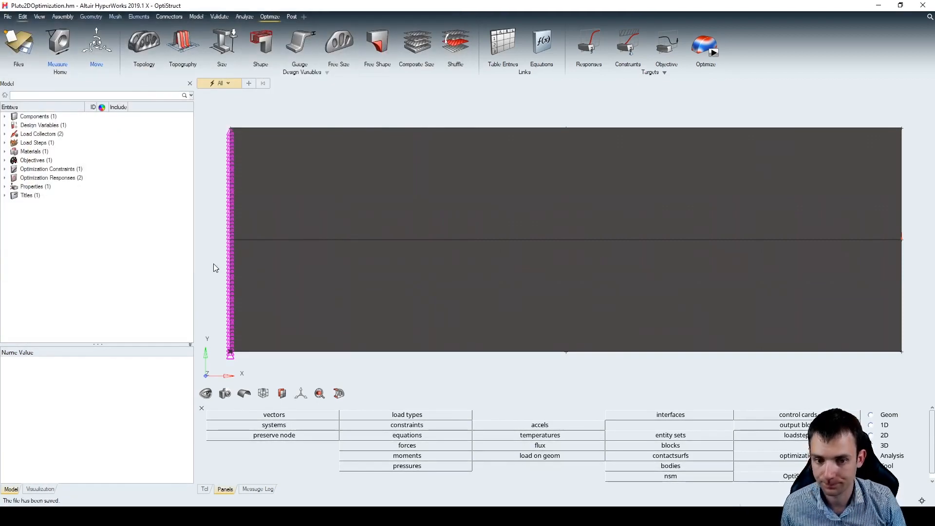
Run the OptiStruct optimization with the input file renamed Plate2DOptimization_vf01.fem and read the optimization summary and message log.
left_click(797, 477)
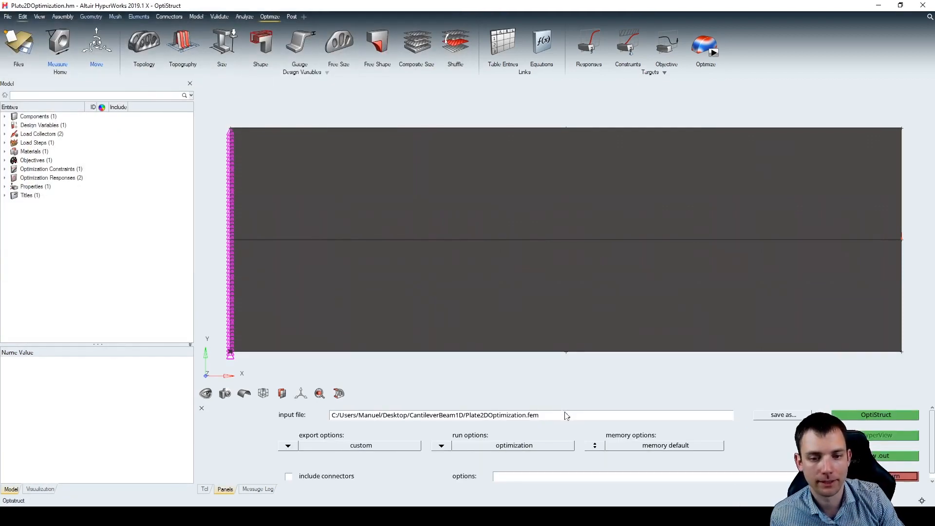
left_click(524, 415)
type("v1")
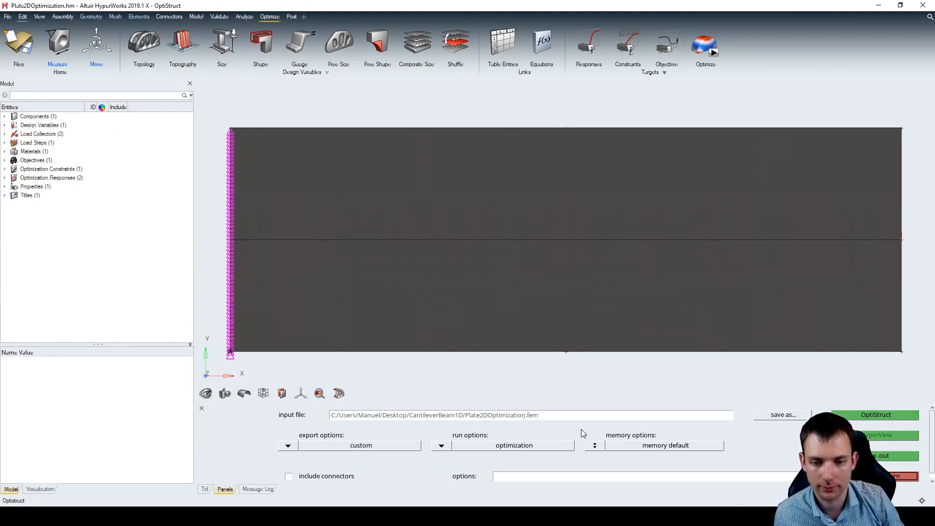
type("01")
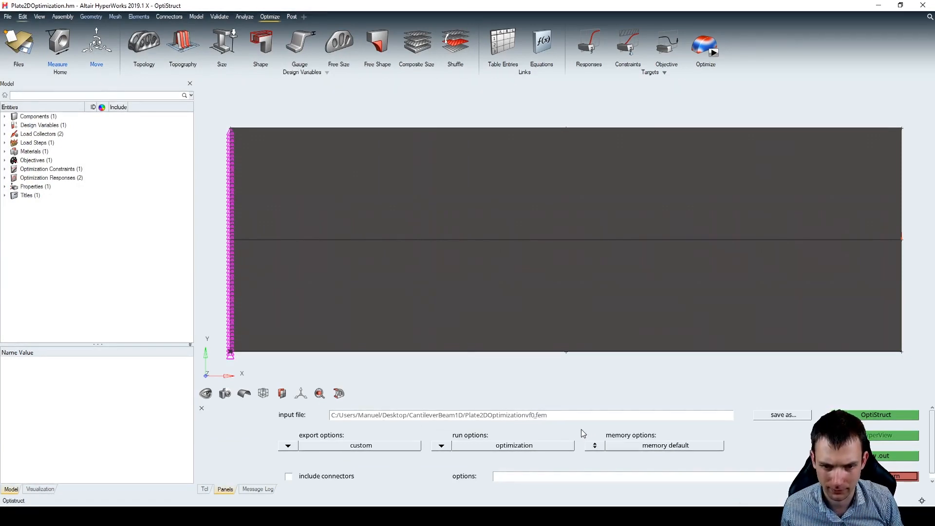
type("_")
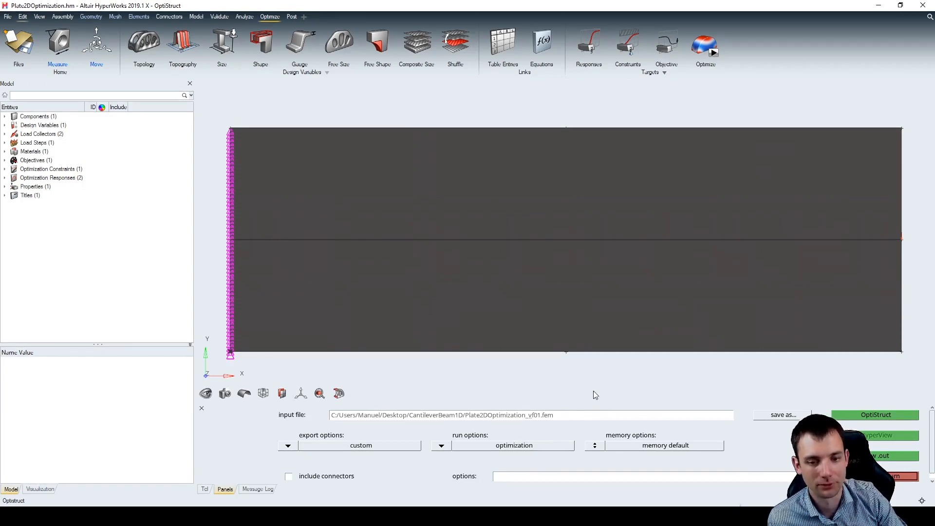
left_click(894, 418)
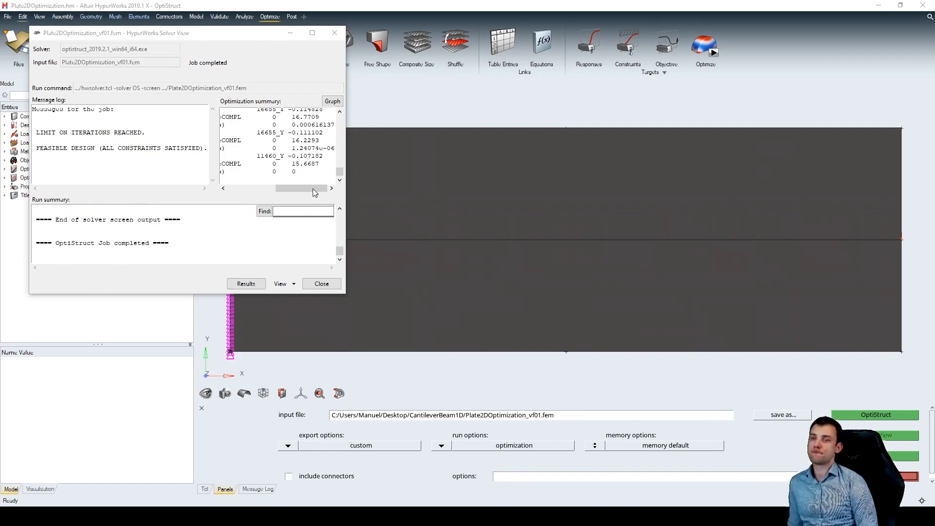
left_click_drag(313, 191, 265, 190)
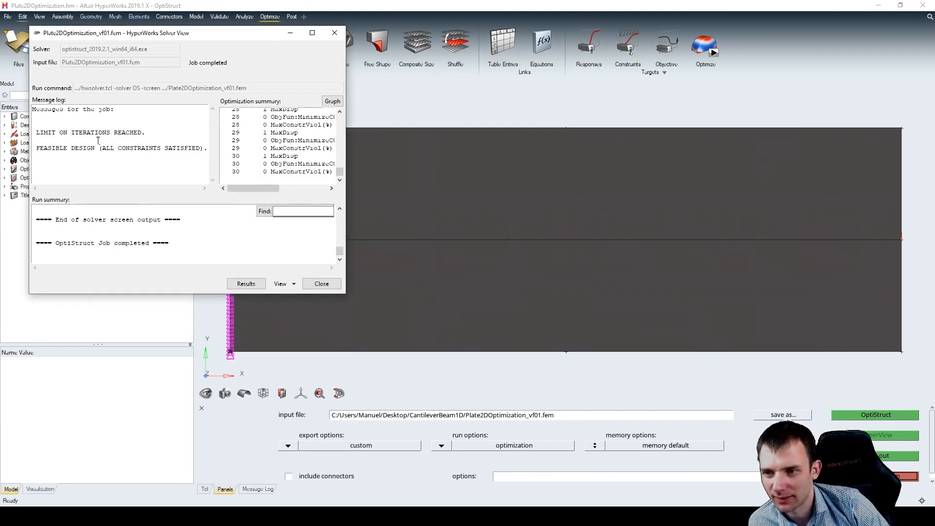
left_click_drag(43, 132, 188, 142)
left_click(154, 132)
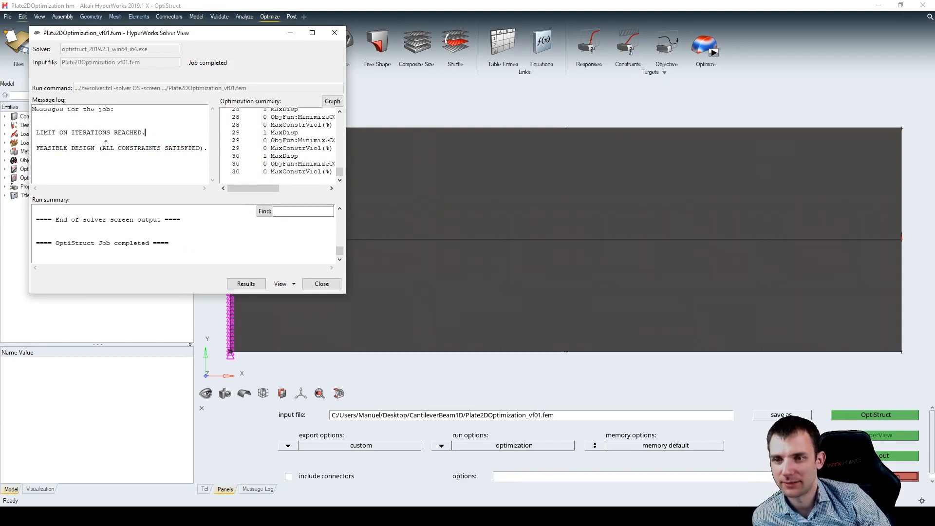
left_click_drag(72, 132, 206, 134)
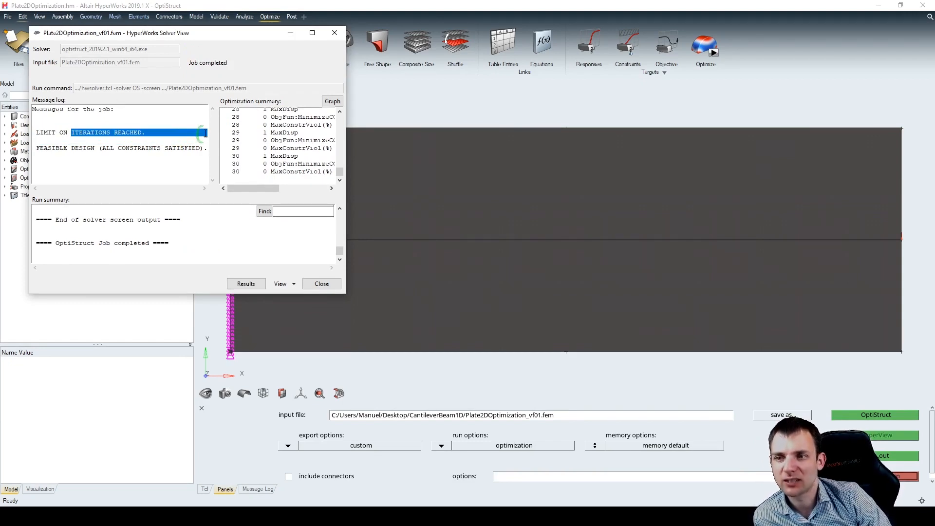
Enable DESMAX in the optimization control parameters and set the maximum number of iterations to 100.
left_click(877, 476)
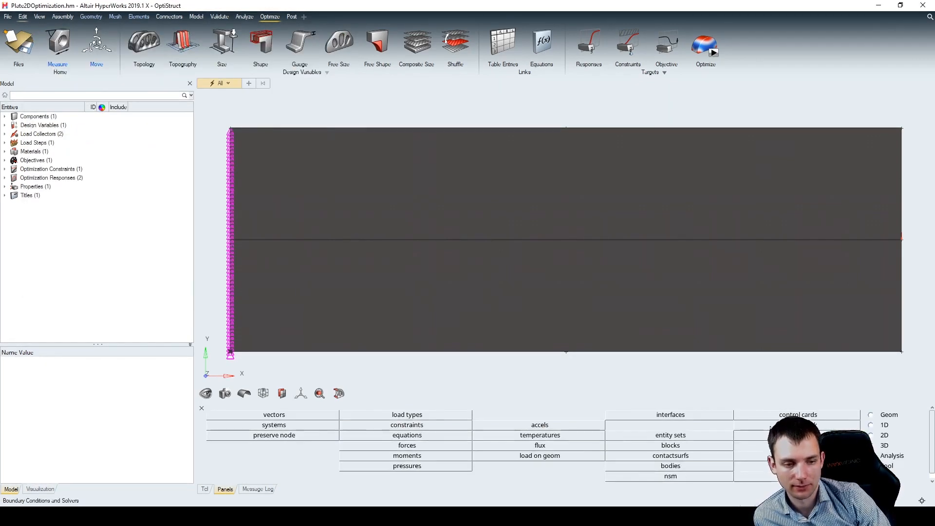
left_click(798, 466)
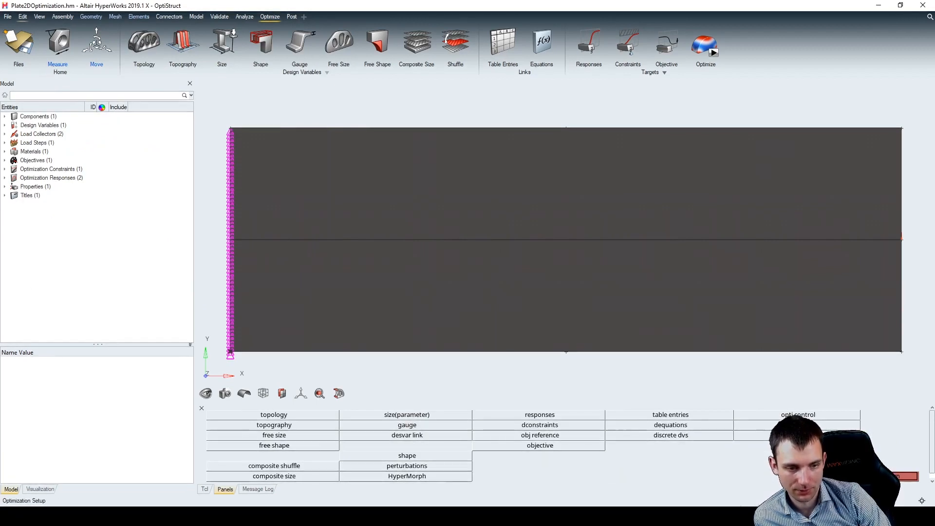
left_click(799, 414)
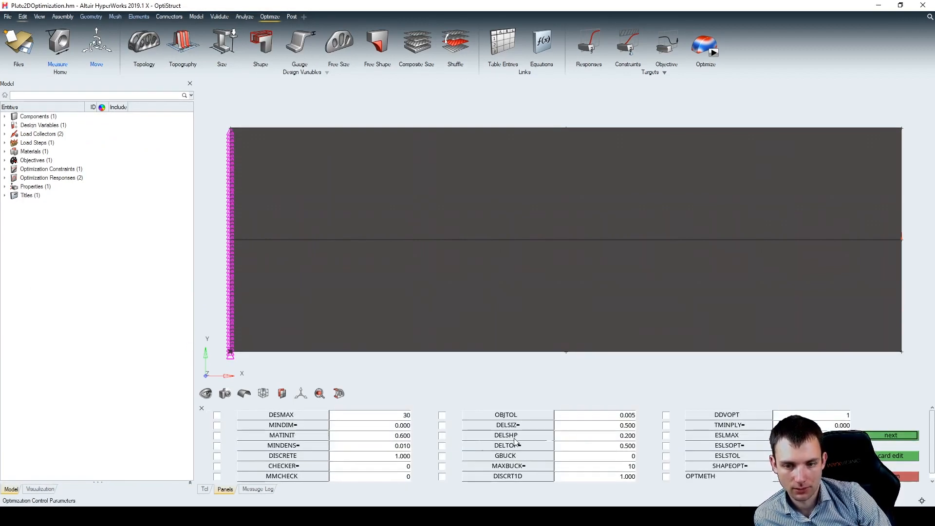
left_click(218, 415)
left_click(385, 418)
type("100")
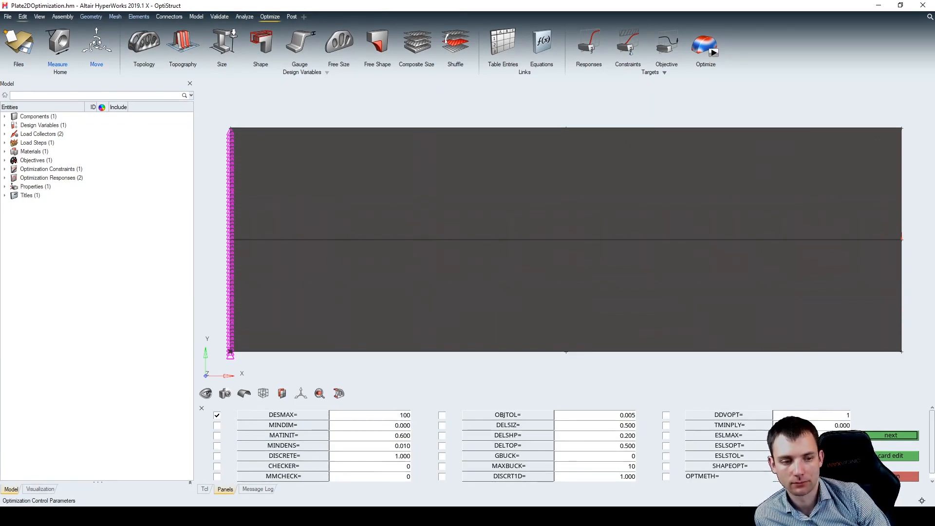
left_click(890, 476)
left_click(890, 476)
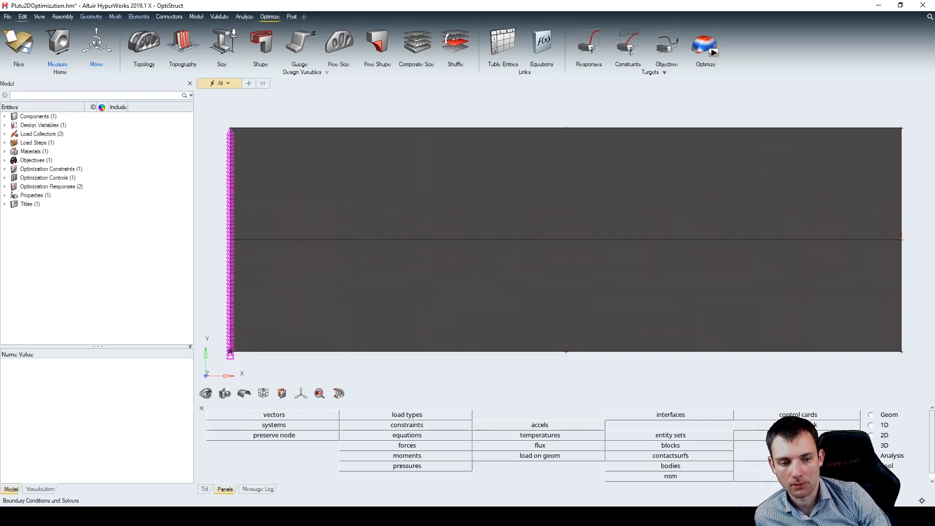
Rerun OptiStruct on Plate2DOptimization_vf01.fem with the -restart option, overwriting the existing input file.
left_click(798, 466)
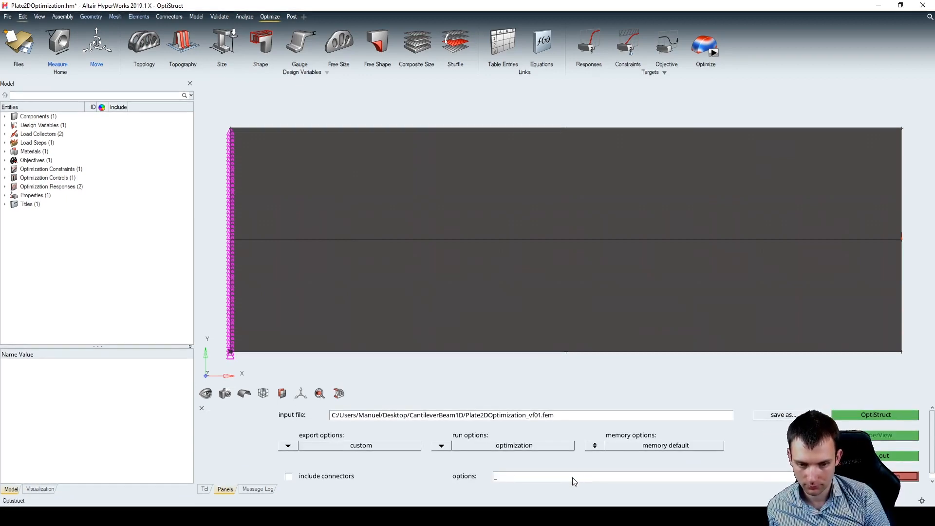
type("-restart")
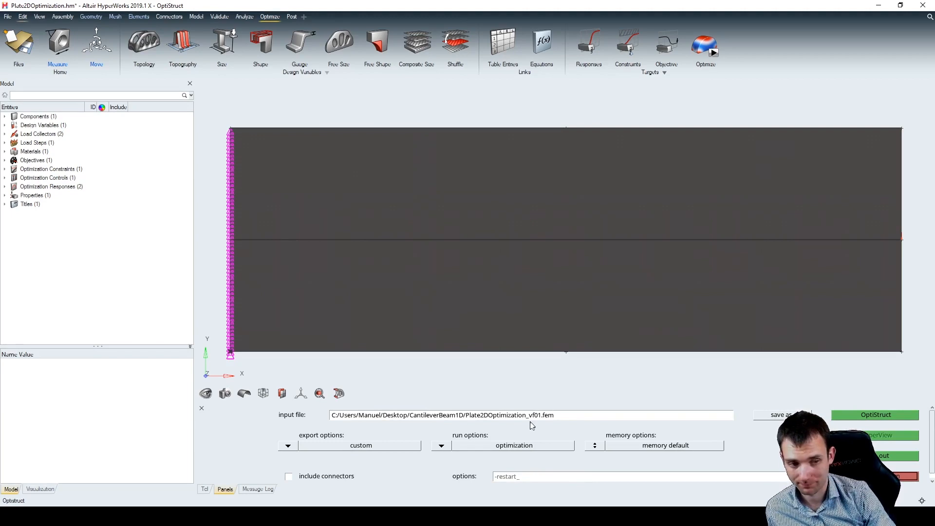
left_click(863, 414)
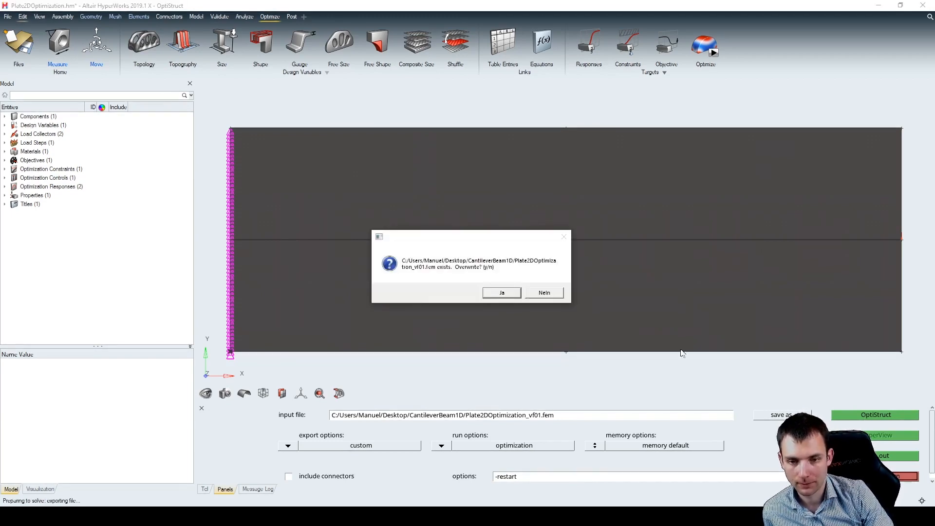
left_click(487, 296)
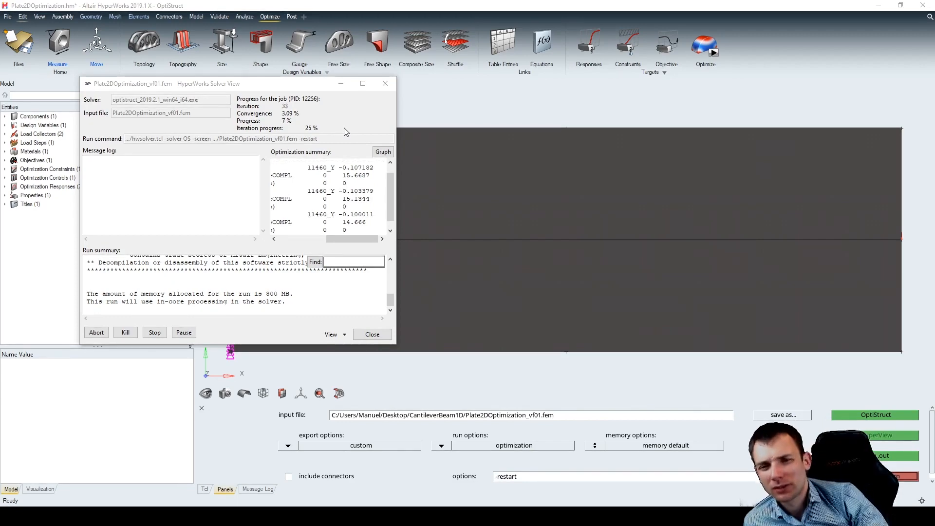
Graph the convergence history of the compliance objective function in an enlarged window beside the solver view, and close it when the run ends.
left_click(383, 151)
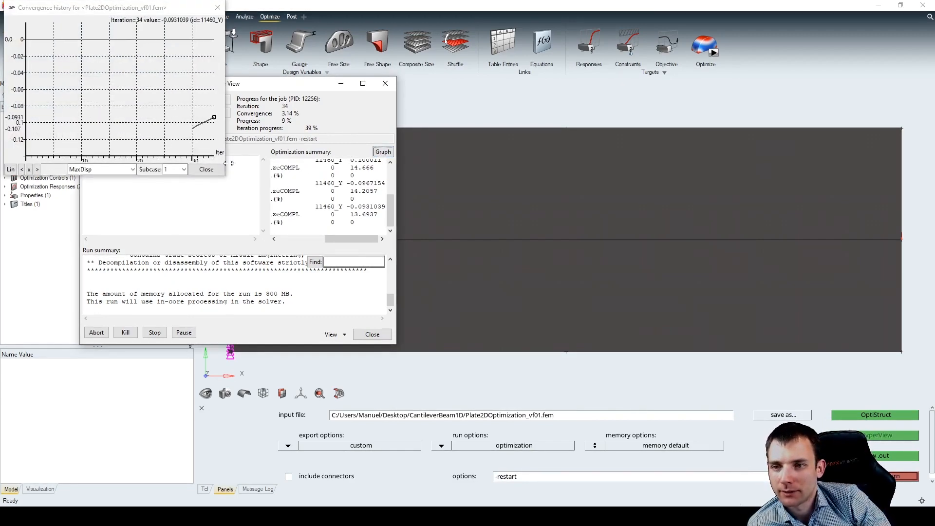
left_click(132, 169)
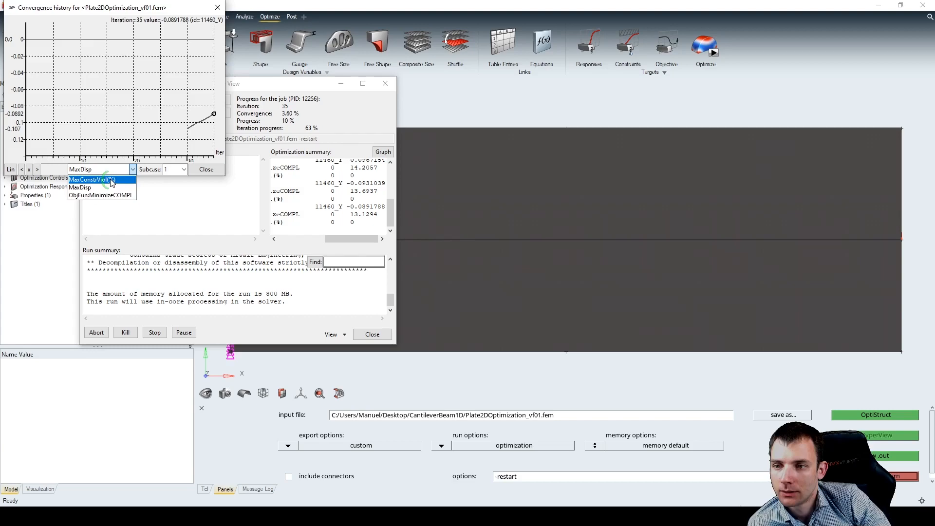
left_click(102, 195)
left_click_drag(216, 175, 437, 361)
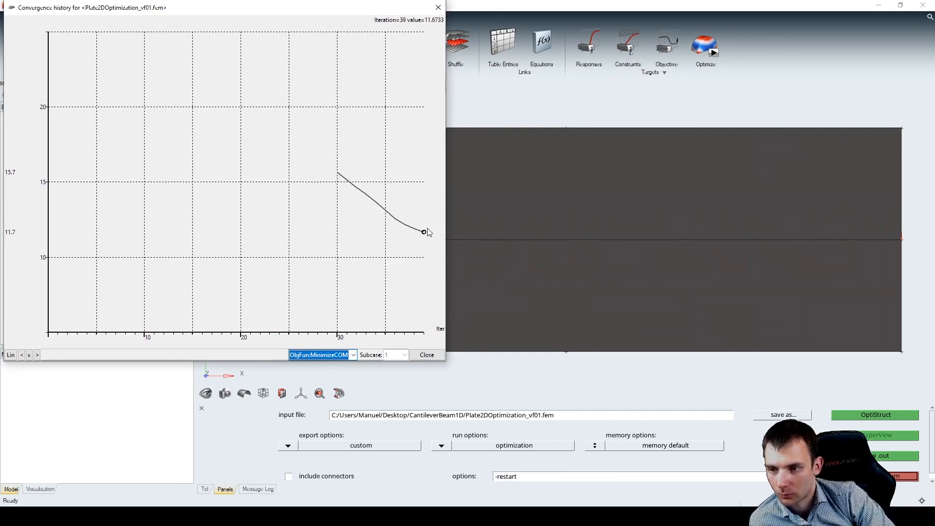
left_click_drag(342, 4, 760, 37)
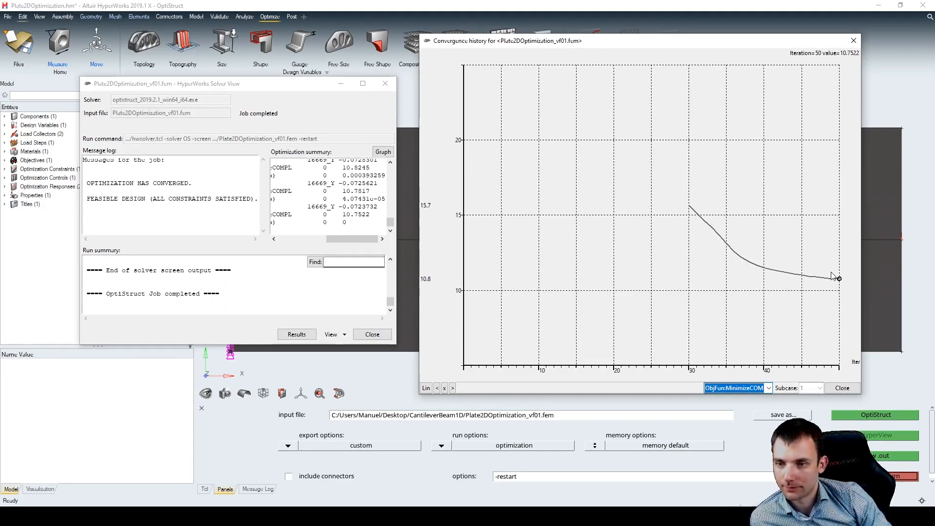
left_click(843, 388)
Read the convergence and feasibility messages in the solver log and examine the convergence history of MaxDisp.
left_click_drag(88, 175, 192, 184)
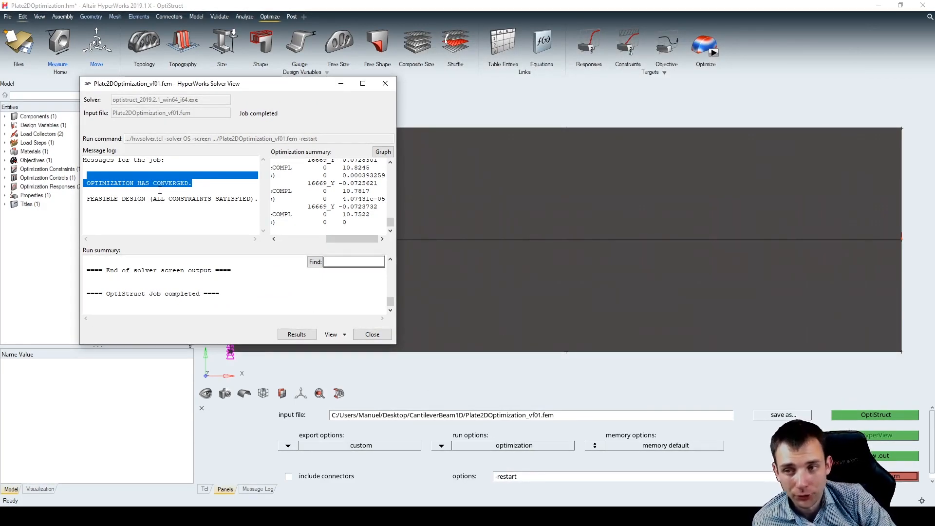
left_click(91, 198)
left_click_drag(84, 199, 88, 198)
left_click_drag(219, 198, 223, 197)
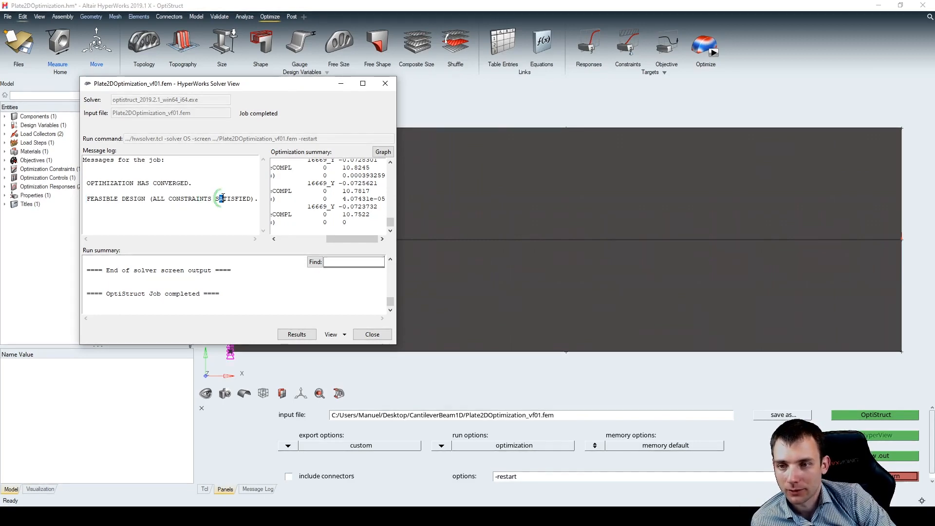
left_click(382, 152)
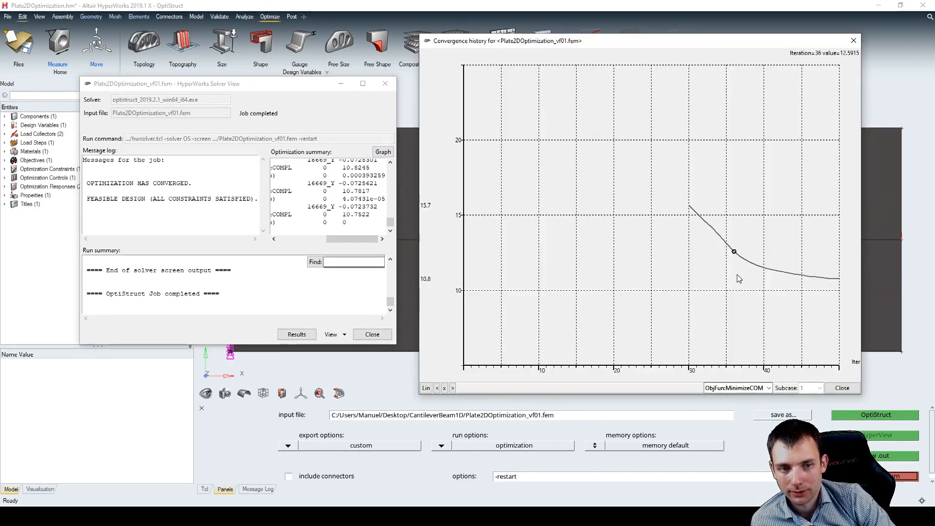
left_click(734, 392)
left_click(723, 415)
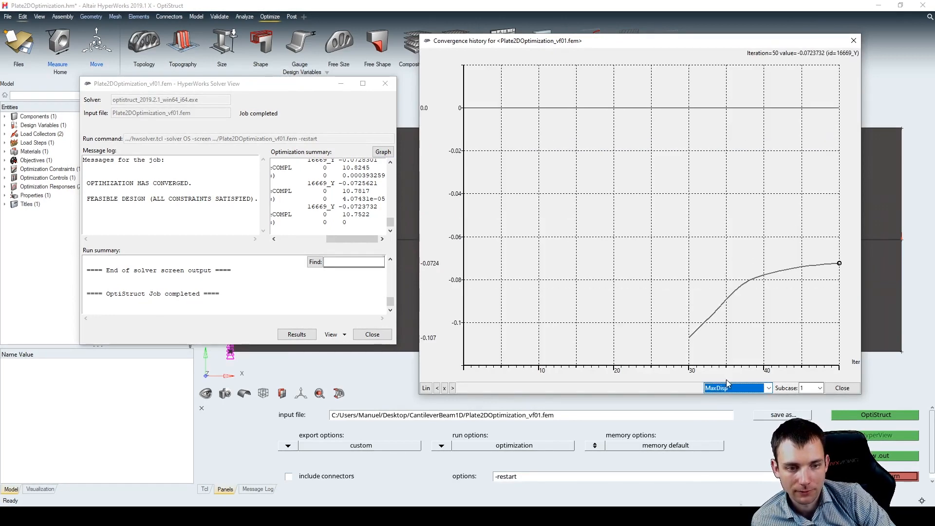
left_click(842, 388)
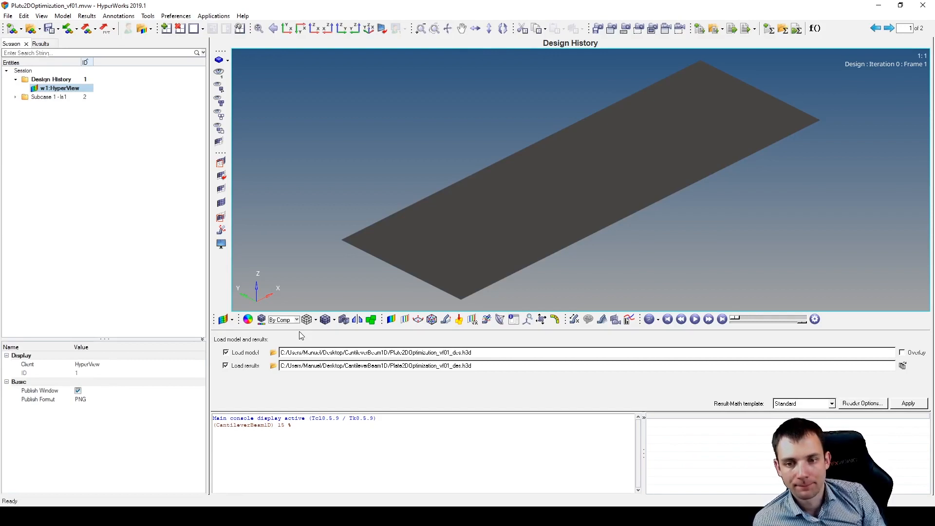
Switch to the design history results in HyperView and contour the plate's element densities at iteration 30.
left_click(392, 319)
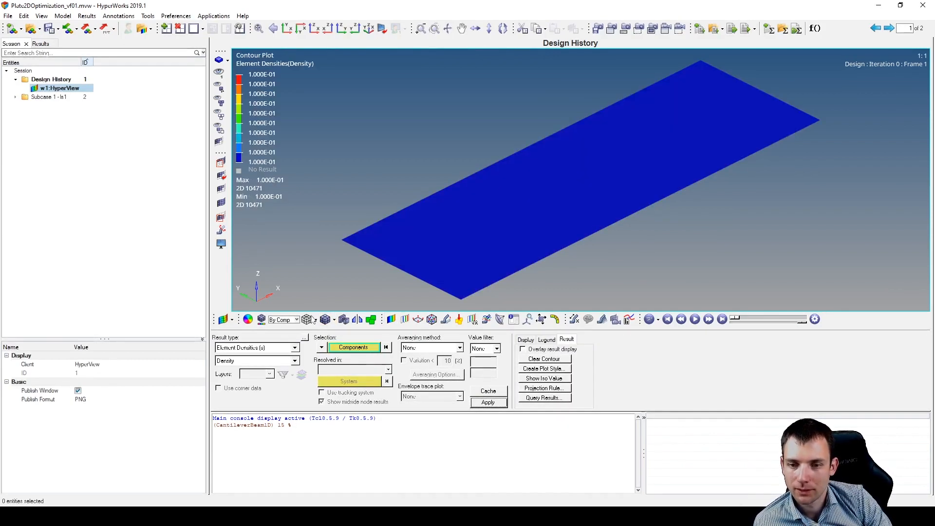
left_click(40, 43)
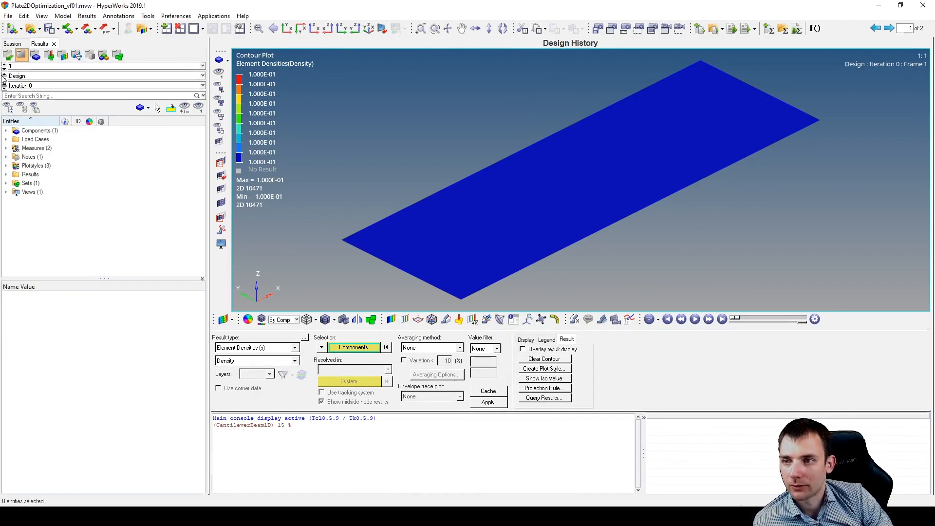
left_click(5, 87)
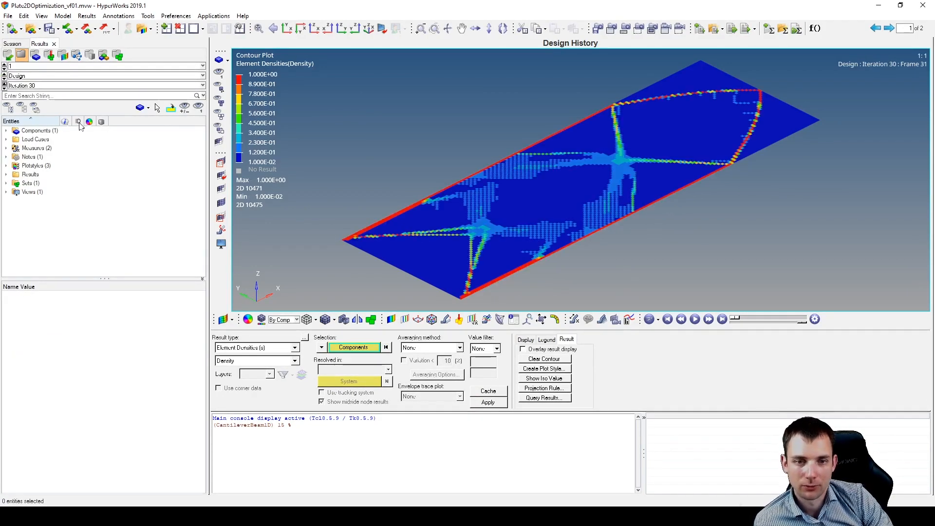
left_click_drag(868, 221, 593, 196, "ctrl")
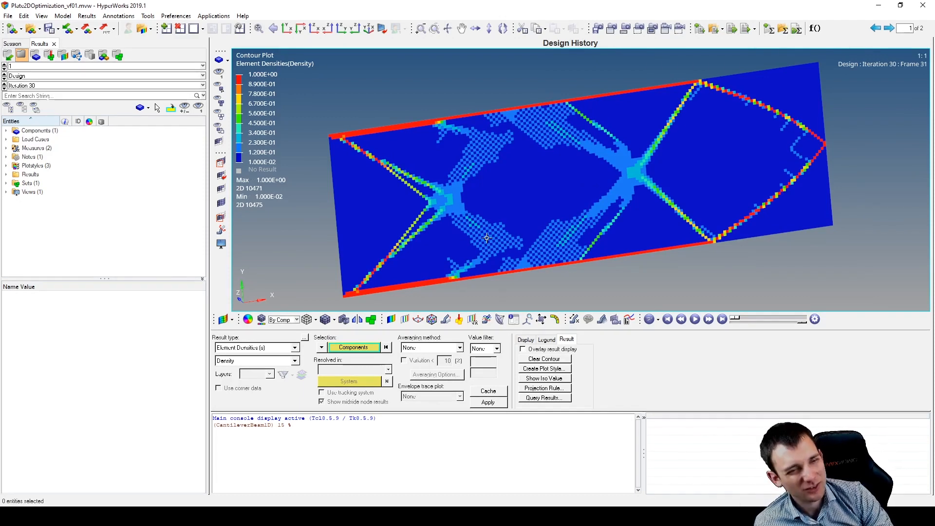
Examine the checkerboard pattern in the plate's element density contour at iteration 30, both close up and across the whole plate.
left_click_drag(517, 240, 563, 247, "ctrl")
scroll(532, 235, "up", 2, "ctrl")
left_click_drag(661, 256, 509, 232, "ctrl")
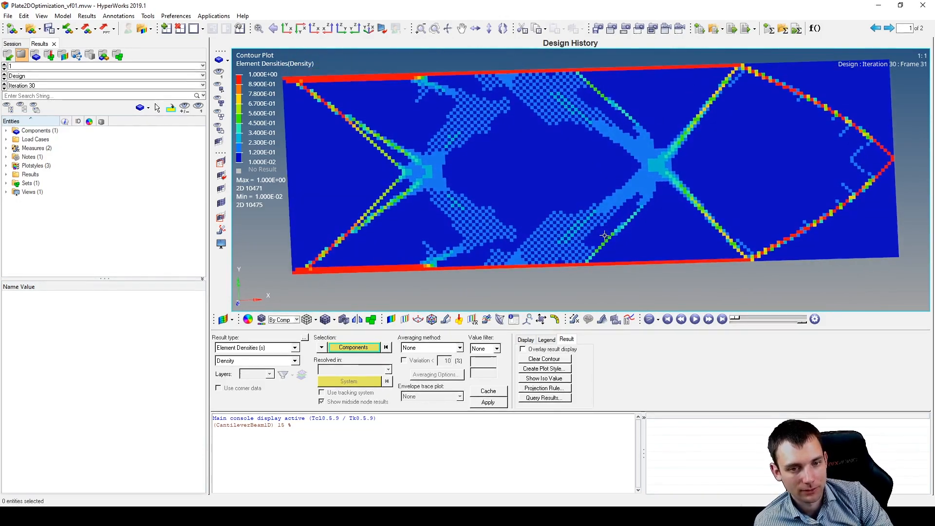
scroll(504, 229, "up", 4, "ctrl")
scroll(504, 230, "up", 5, "ctrl")
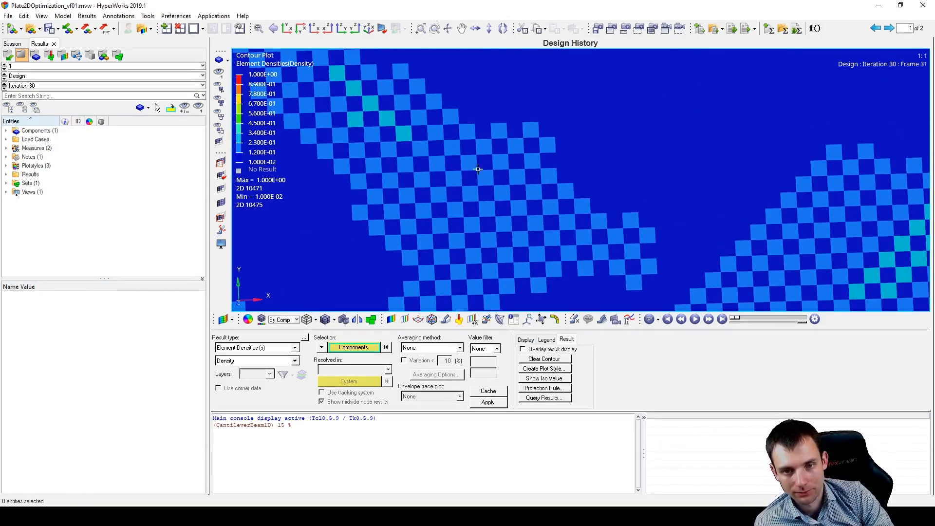
scroll(502, 217, "down", 4, "ctrl")
scroll(501, 218, "up", 6, "ctrl")
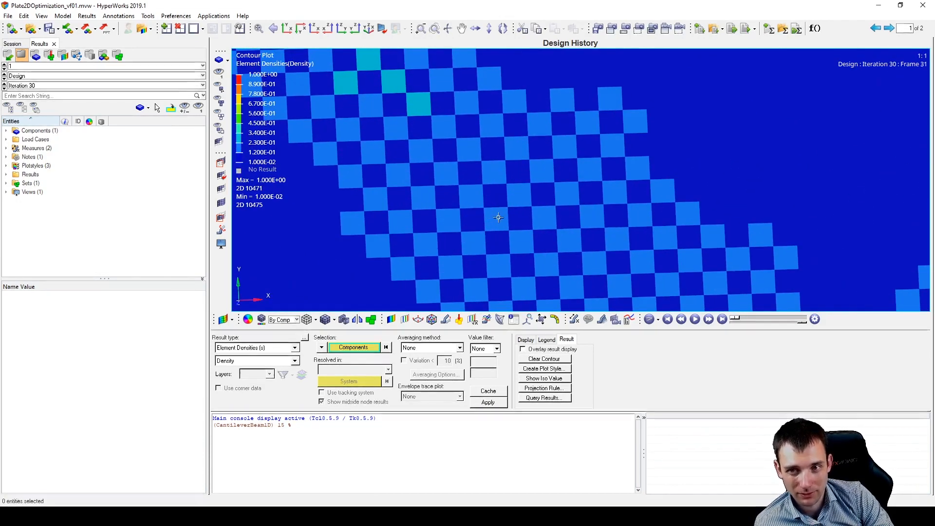
scroll(519, 212, "down", 2, "ctrl")
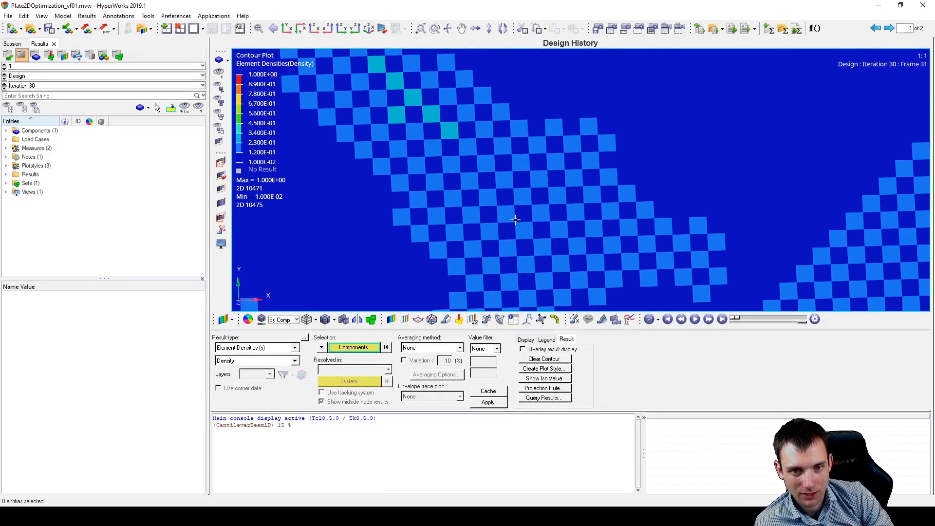
scroll(519, 212, "down", 8, "ctrl")
left_click_drag(505, 236, 531, 228, "ctrl")
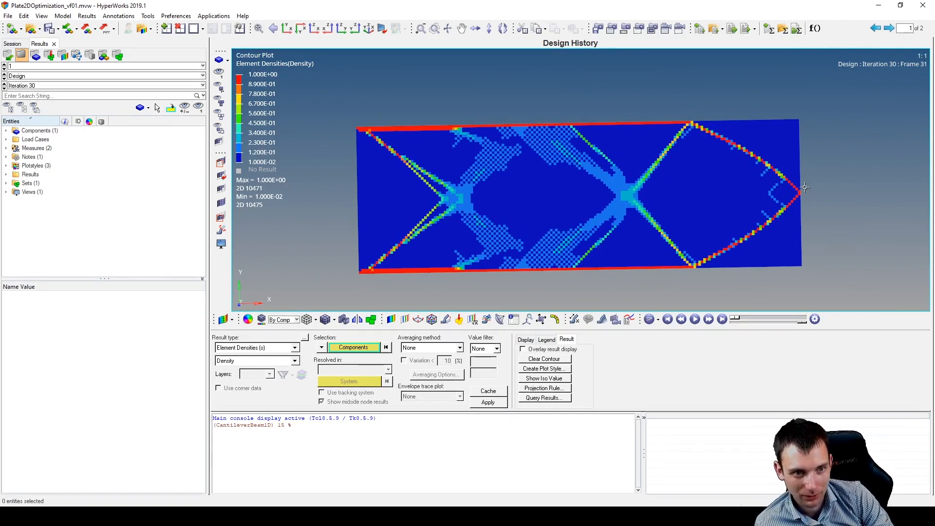
left_click_drag(643, 266, 556, 196, "ctrl")
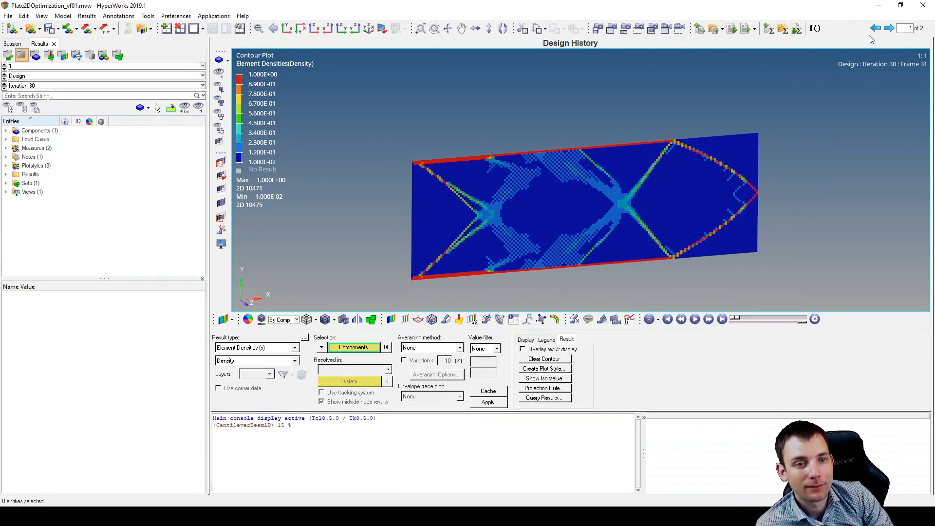
Switch to the Subcase 1 static analysis results and contour the displacement magnitude at iteration 30.
left_click(895, 29)
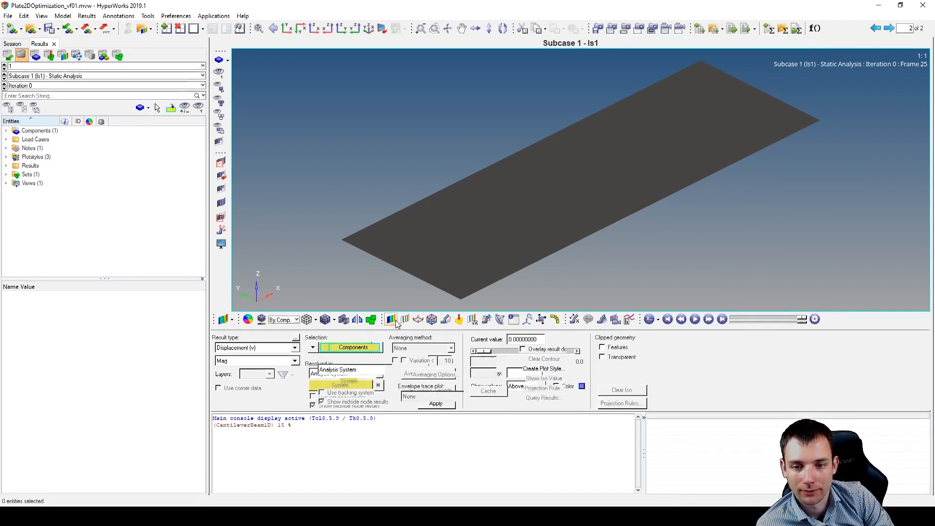
left_click(488, 402)
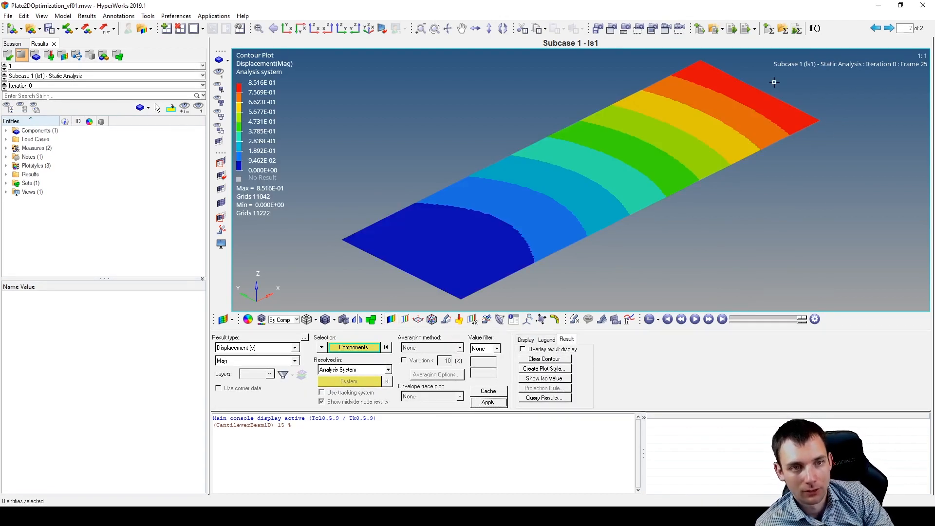
left_click(59, 85)
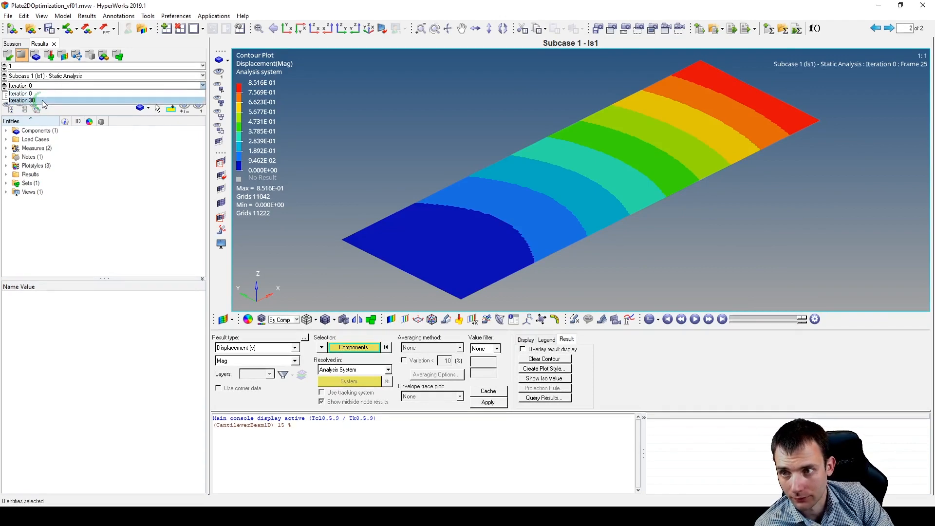
left_click(82, 105)
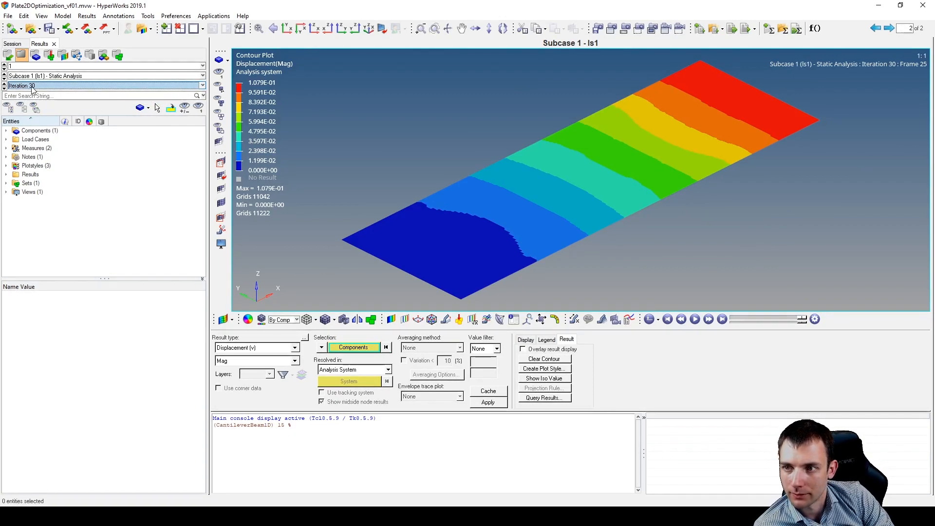
Browse the CantileverBeam1D result files and choose Plate2DOptimization_vf01_s1.h3d as the model file.
left_click(15, 29)
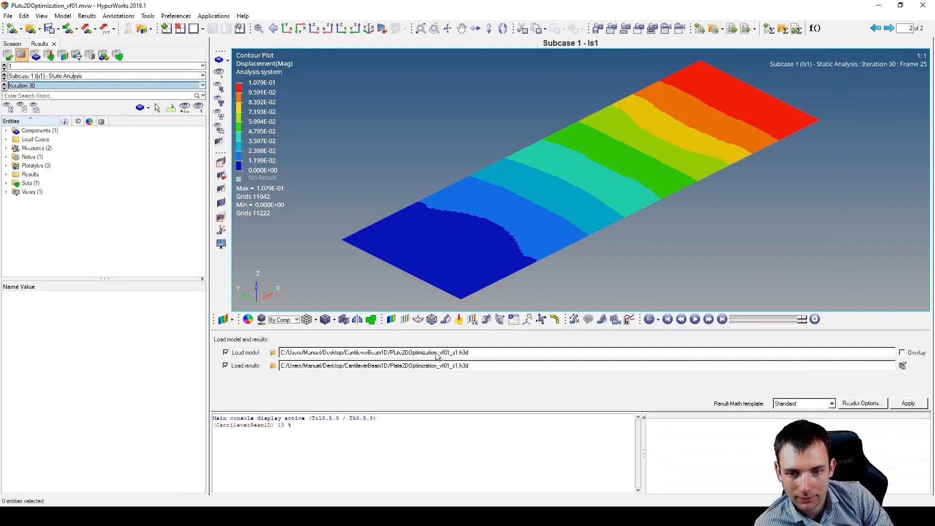
left_click(273, 353)
scroll(414, 347, "down", 10)
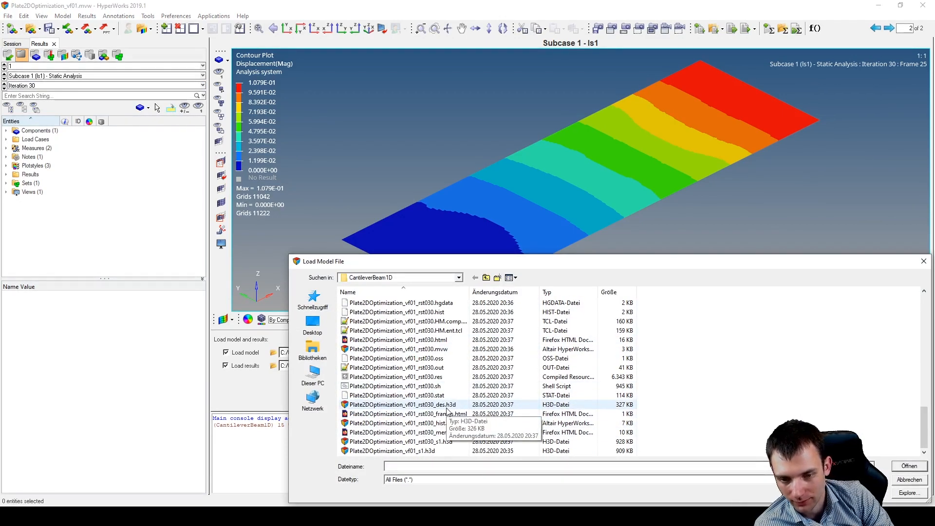
left_click(428, 450)
left_click(908, 466)
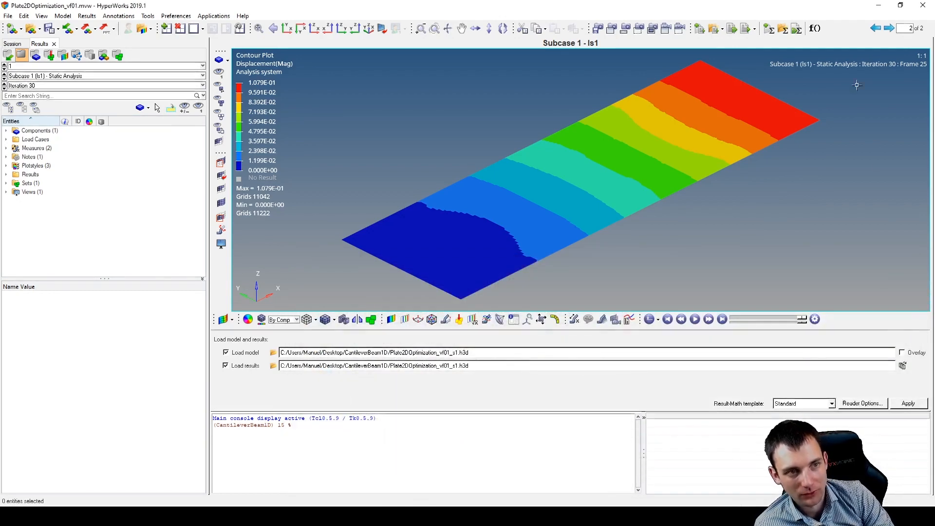
Return to the design history page, then close the HyperView session without saving and dismiss the solver view.
left_click(876, 29)
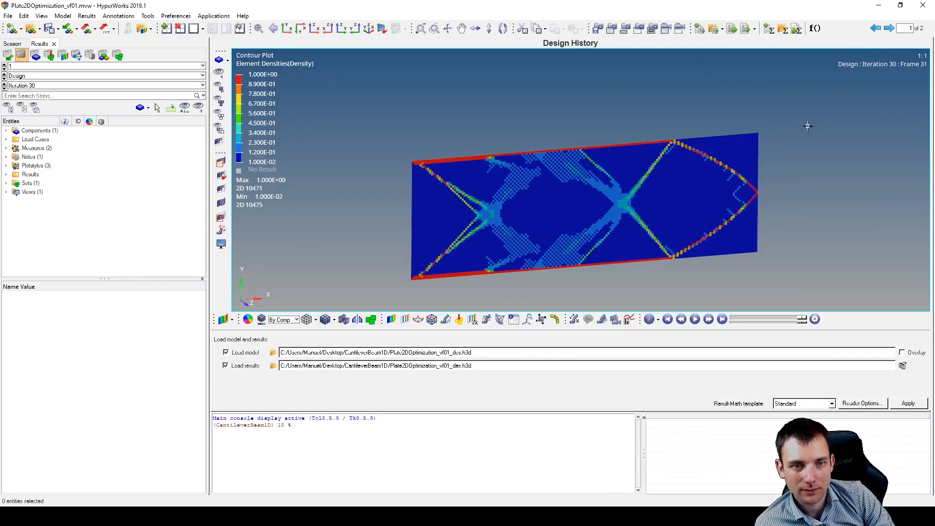
left_click(927, 5)
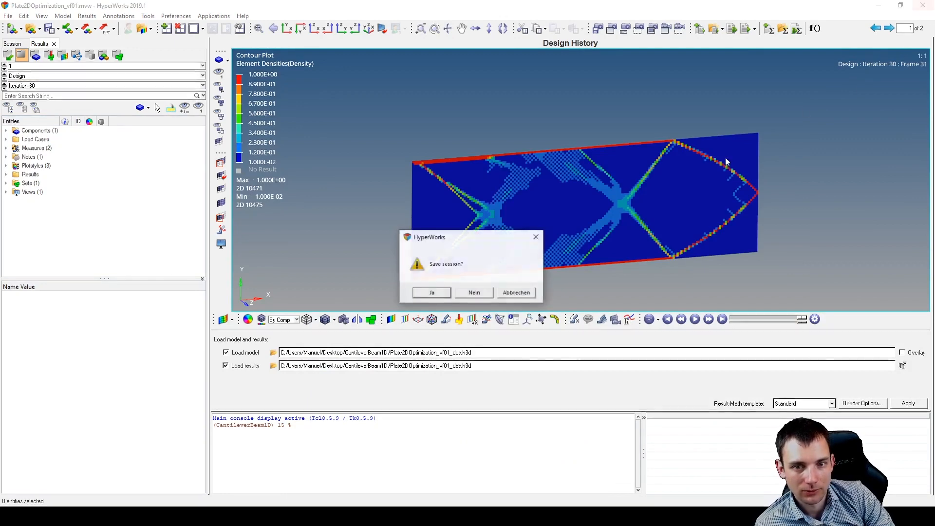
left_click(475, 298)
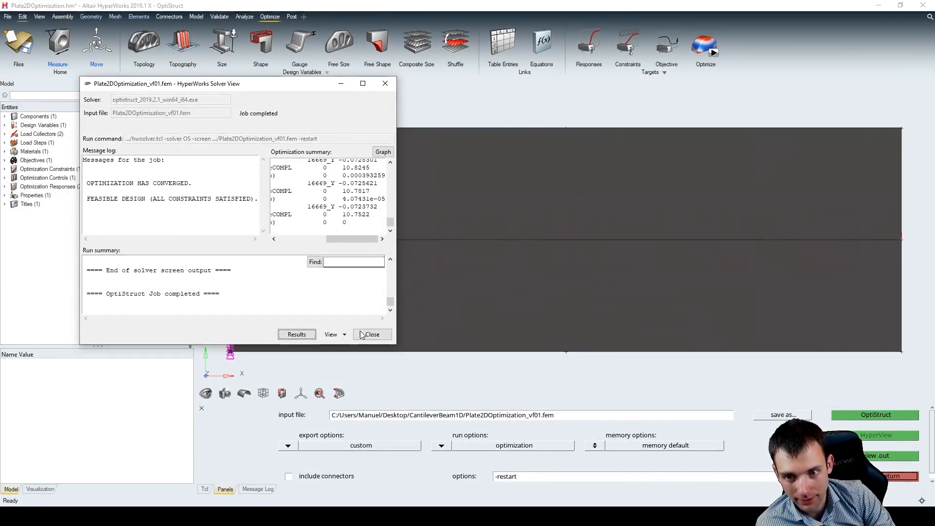
left_click(372, 335)
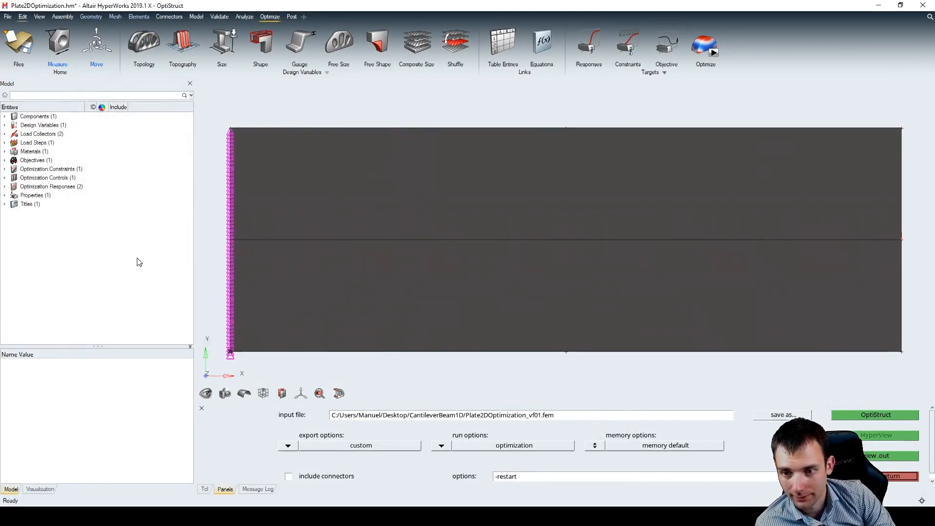
Set the upper bound of the volume fraction constraint vf01 to 0.3.
left_click(48, 169)
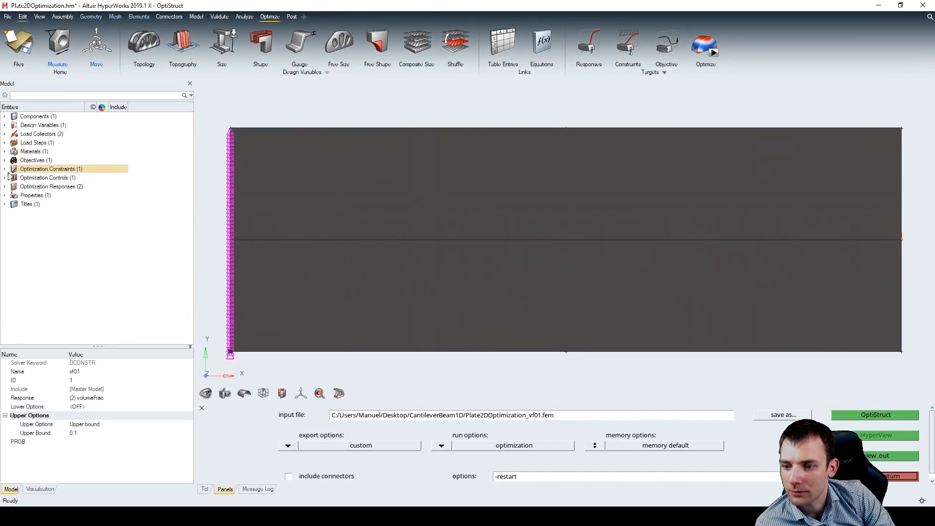
left_click(115, 434)
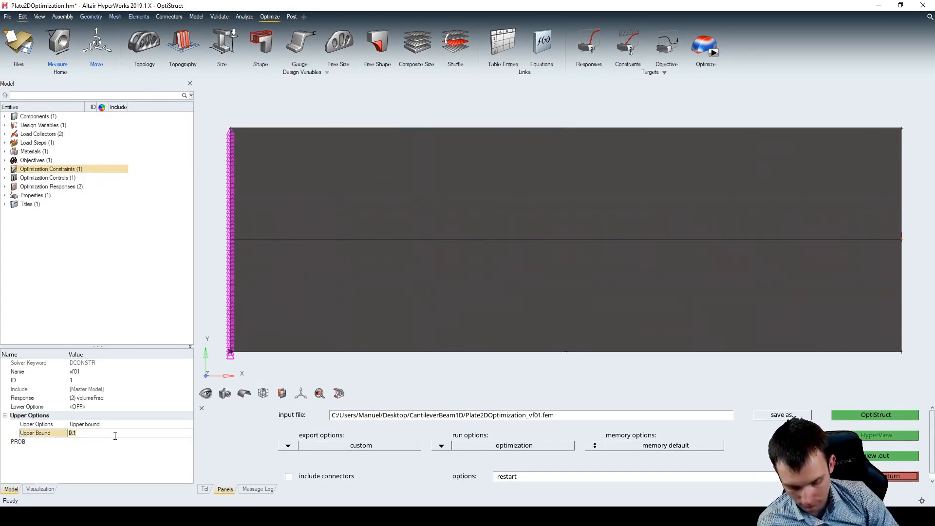
type("3")
key("Return")
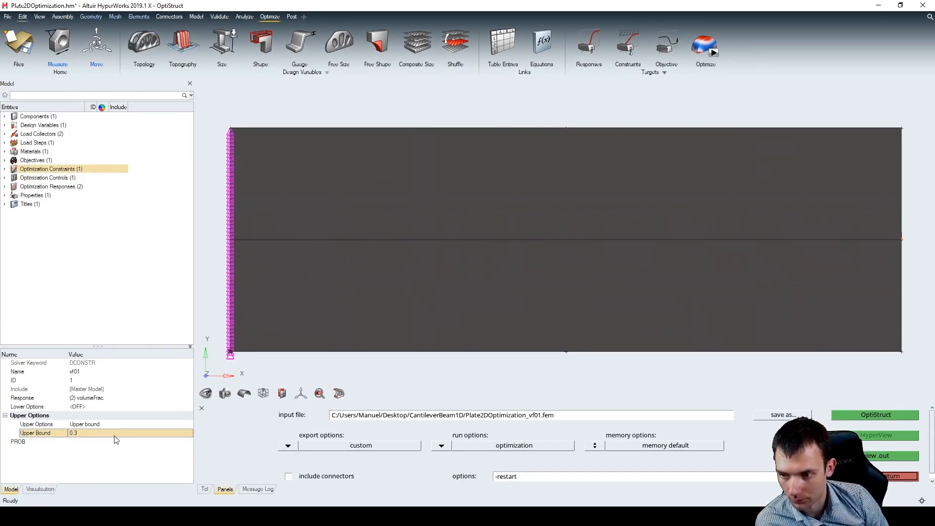
Rename the OptiStruct input file to Plate2DOptimization_vf03.fem.
left_click(539, 419)
left_click(541, 418)
key("BackSpace")
type("3")
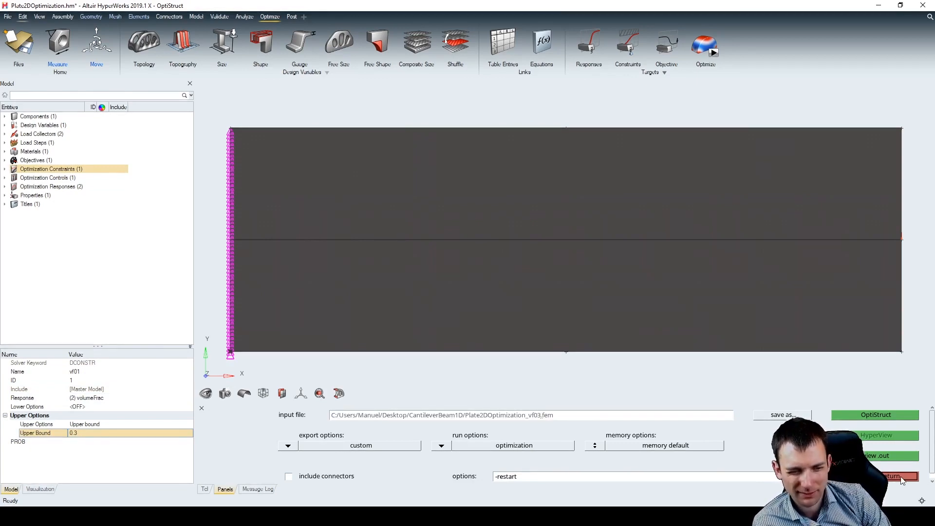
Try to run OptiStruct on the renamed input file with the -restart option, checking the solver's message log before closing it.
left_click(881, 412)
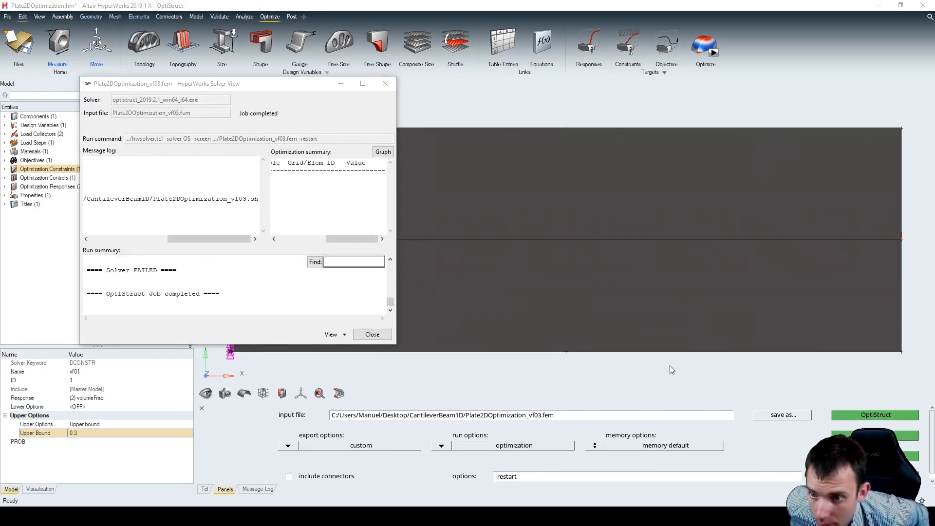
left_click_drag(218, 238, 191, 234)
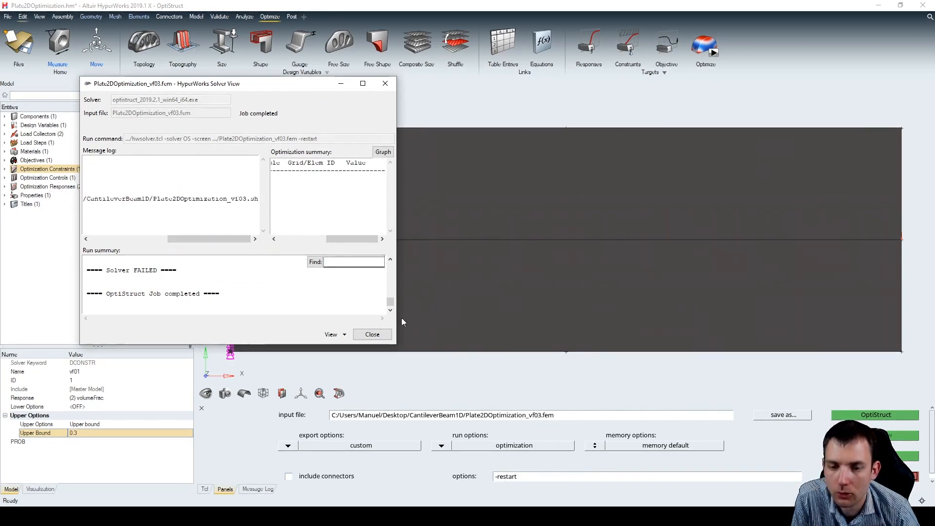
left_click(372, 335)
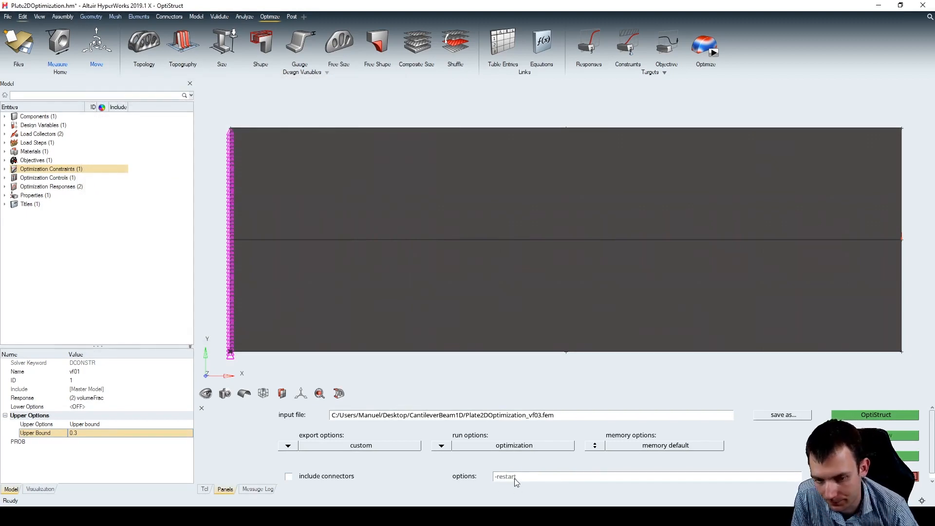
Remove the -restart run option and run OptiStruct on Plate2DOptimization_vf03.fem, overwriting the existing input file.
key("BackSpace")
key("BackSpace")
key("BackSpace")
key("BackSpace")
key("BackSpace")
key("BackSpace")
key("BackSpace")
key("BackSpace")
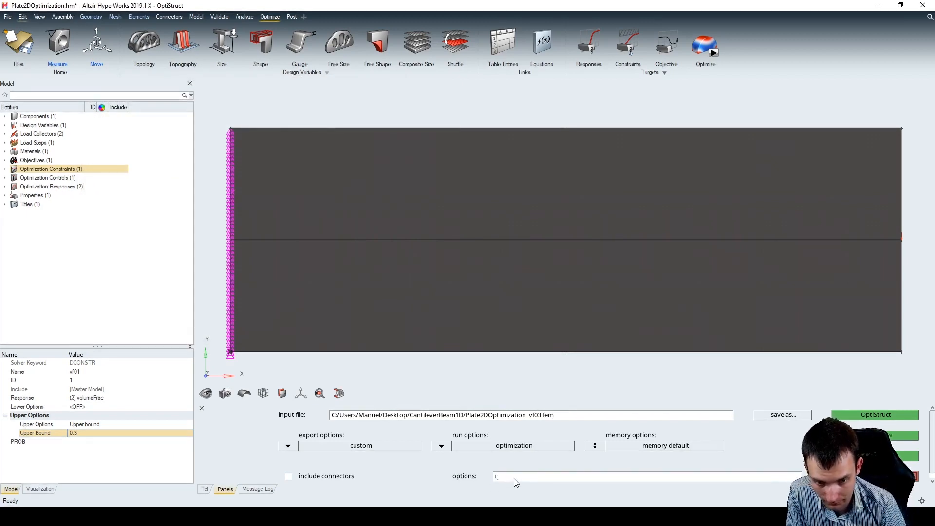
key("Return")
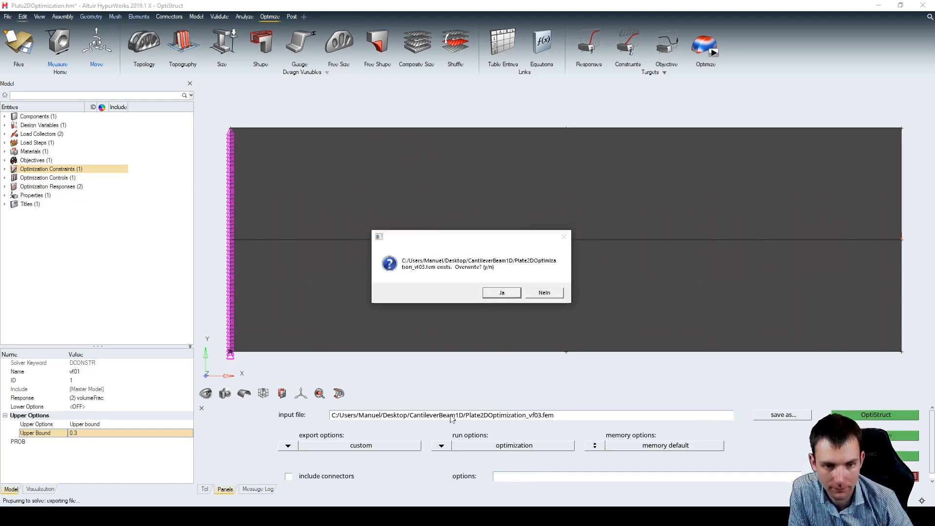
left_click(506, 291)
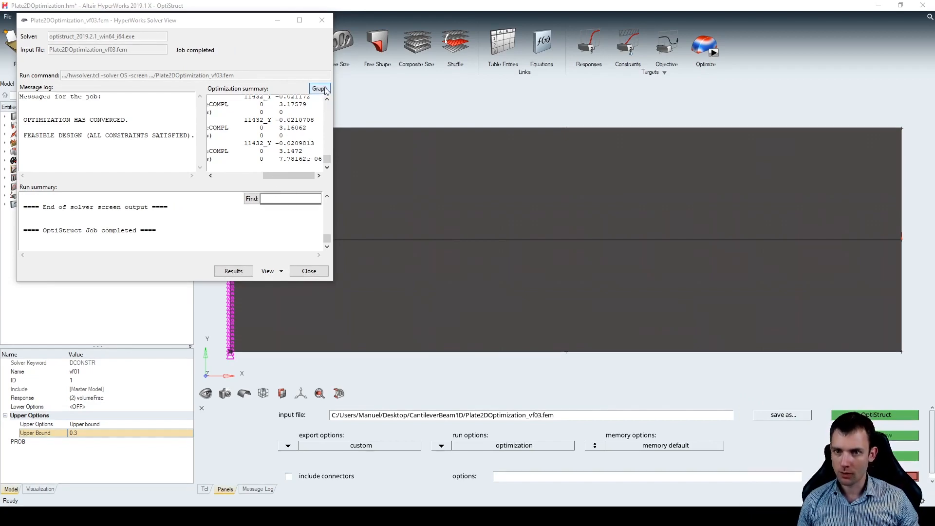
Examine the convergence history of the compliance objective function and read the feasibility message in the solver log.
left_click(325, 90)
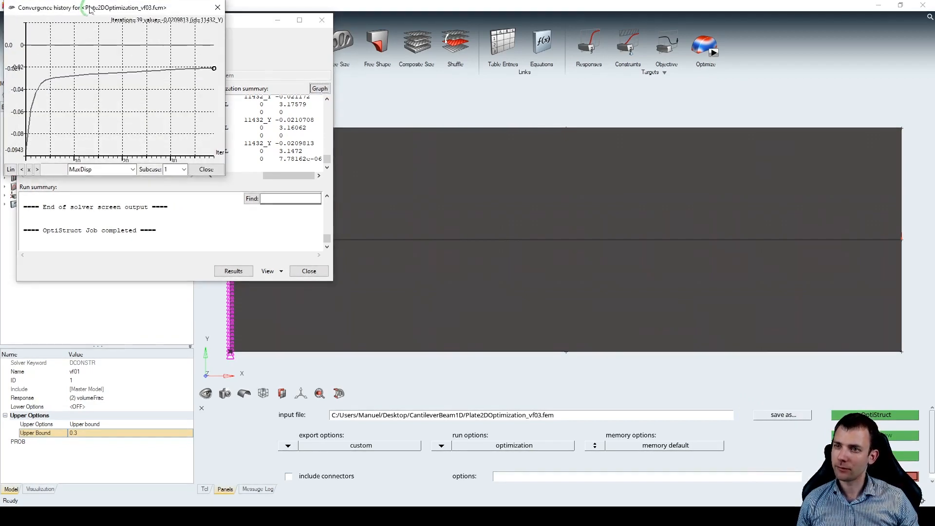
left_click_drag(90, 9, 541, 150)
left_click(584, 310)
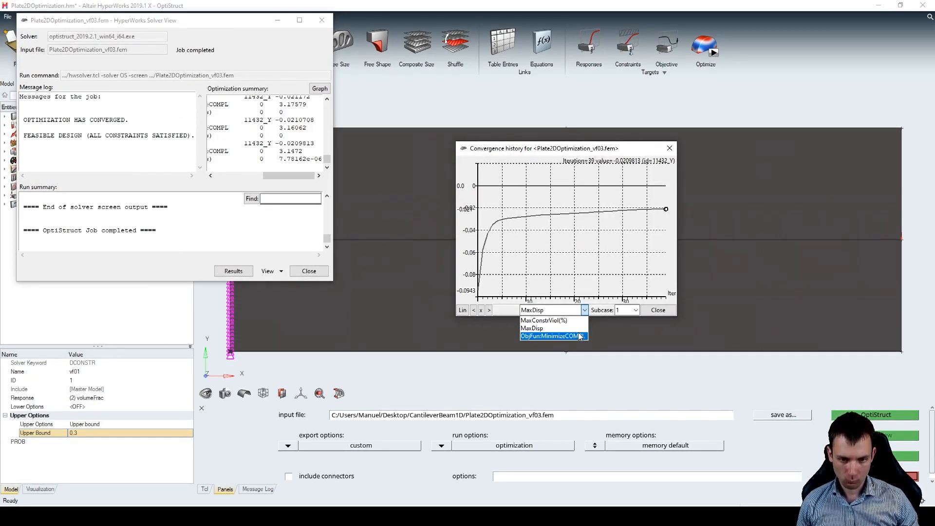
left_click(580, 336)
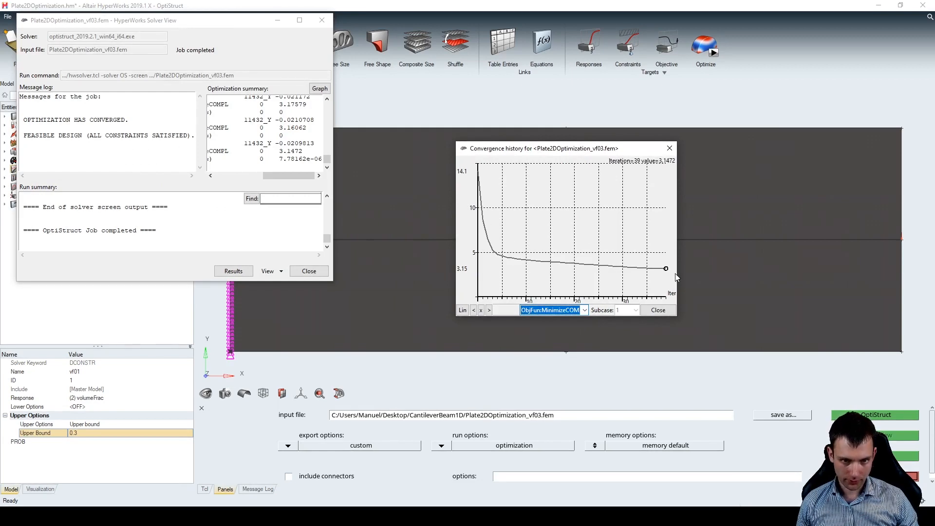
left_click(658, 310)
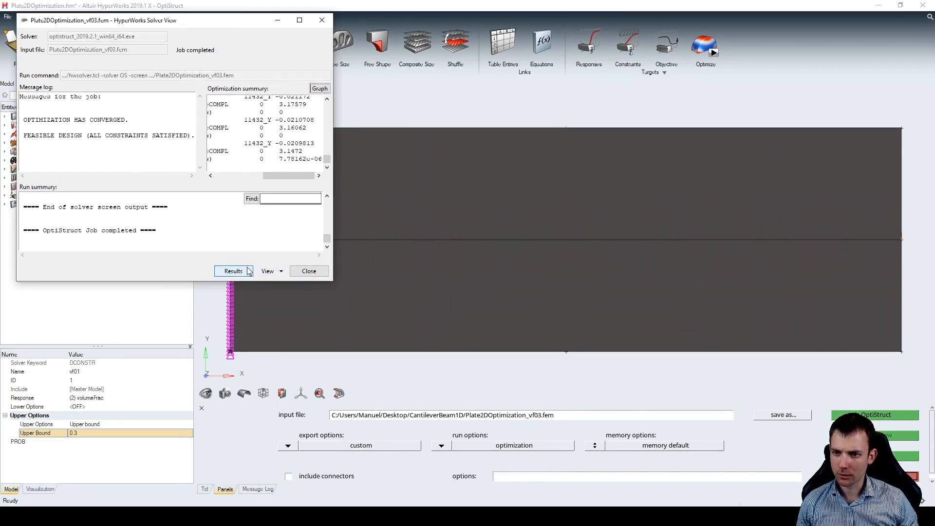
left_click_drag(42, 149, 195, 141)
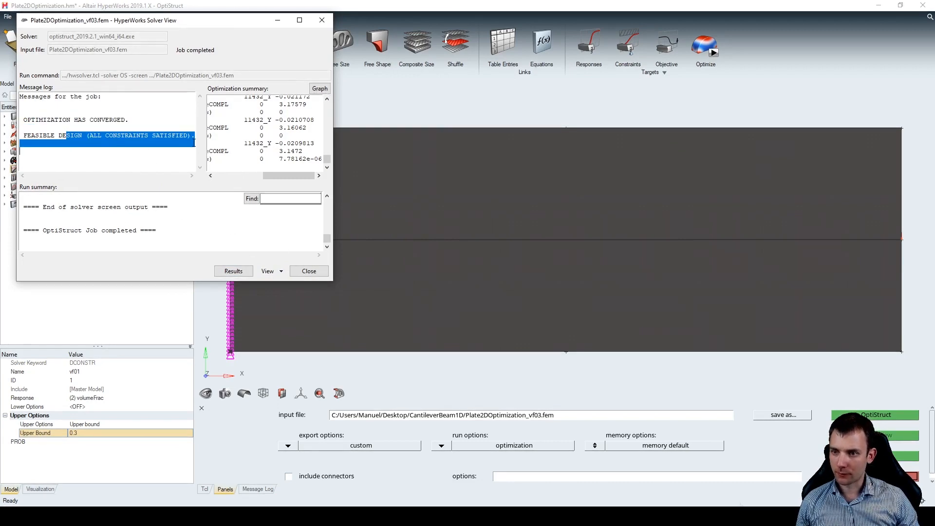
Open the Plate2DOptimization_vf03 results in HyperView and apply an Element Densities (Density) contour to the plate.
left_click(246, 271)
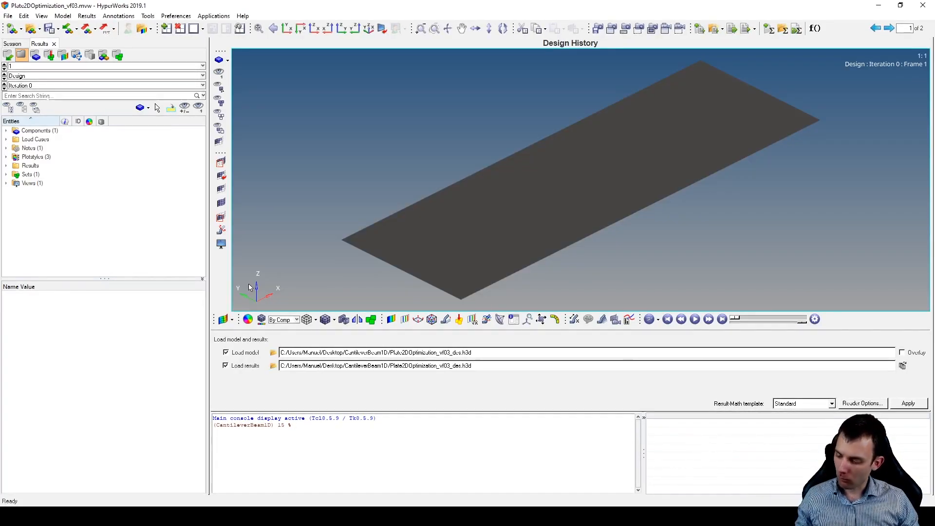
left_click(391, 320)
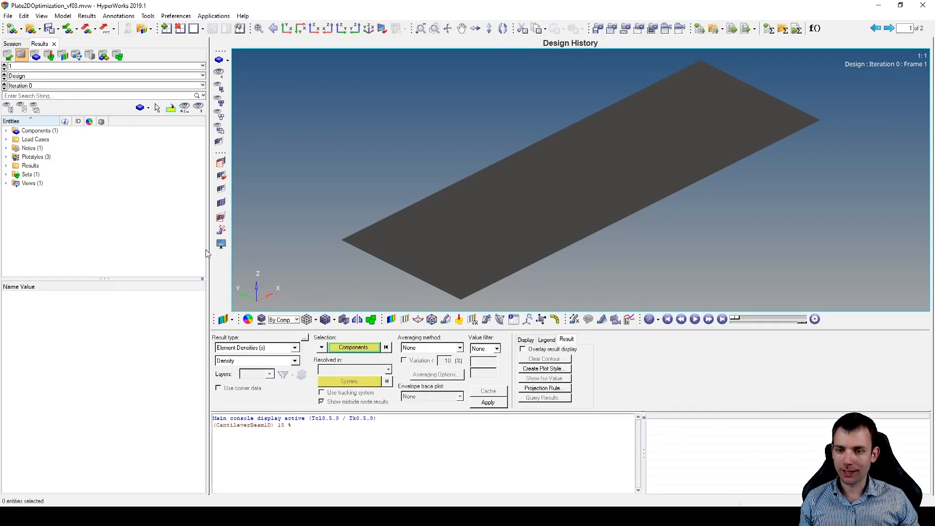
left_click(499, 405)
Show the density contour at the final design iteration, Iteration 39, and orient the plate to face the XY plane.
left_click(44, 86)
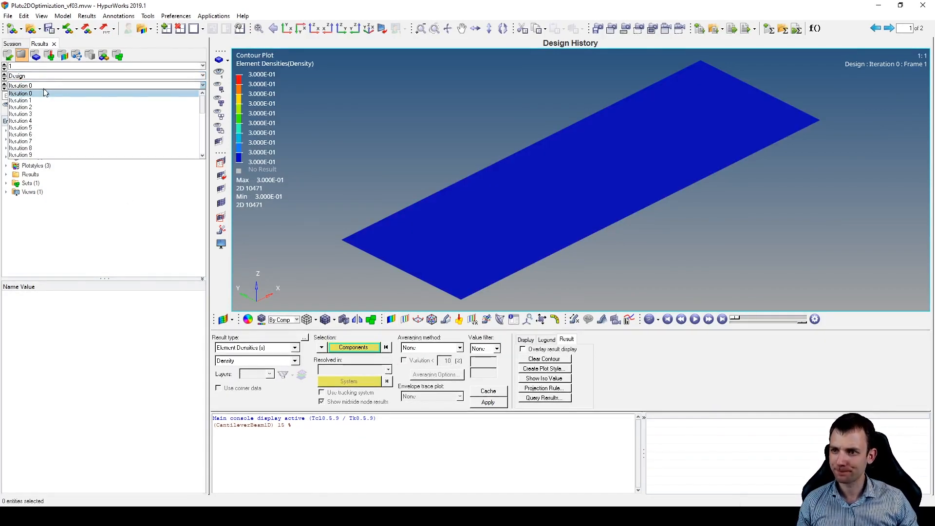
scroll(43, 93, "down", 10)
left_click(40, 147)
left_click(41, 87)
scroll(40, 91, "down", 3)
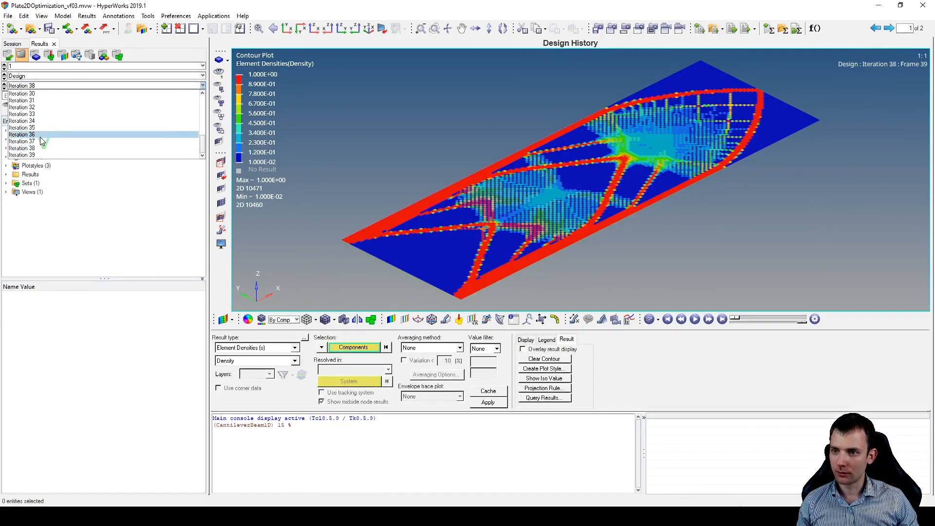
left_click(42, 154)
mouse_move(697, 251)
left_mouse_down("ctrl")
mouse_move(638, 195)
mouse_move(625, 195)
left_mouse_up("ctrl")
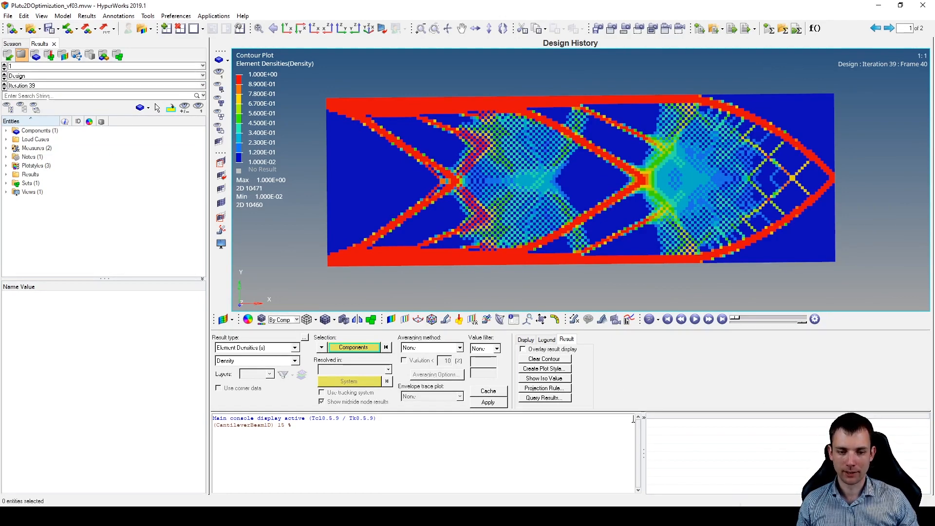
Switch back to the HyperWorks X model and, in the optimization control parameters, disable CHECKER and enable DISCRETE with a value of 2.
left_click(626, 516)
left_click(872, 476)
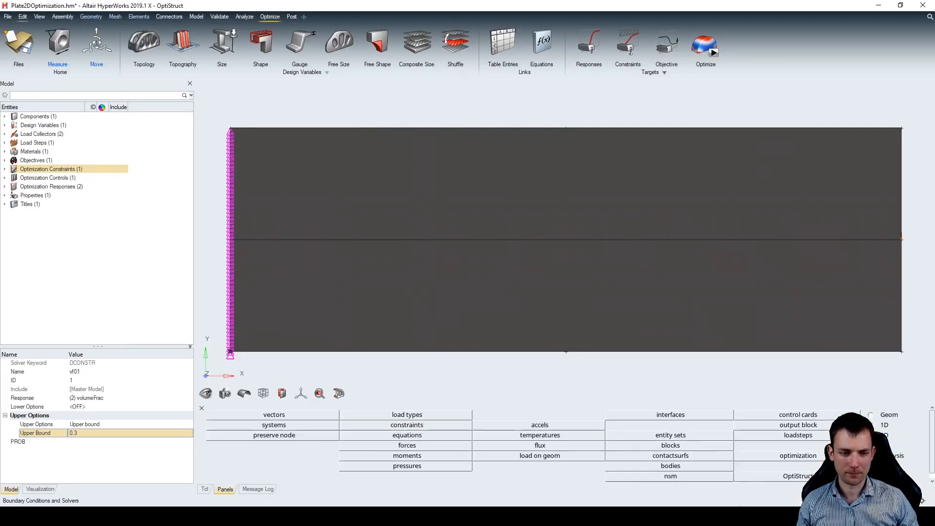
left_click(798, 456)
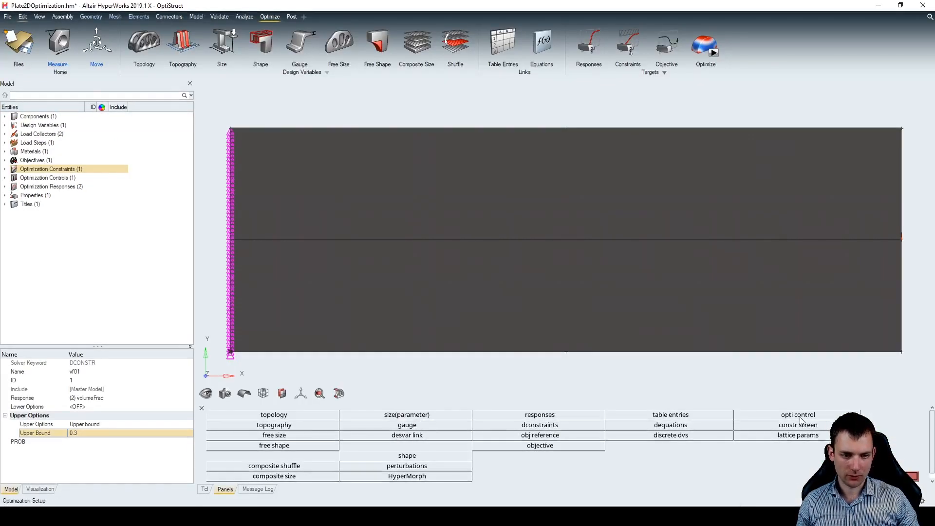
left_click(264, 475)
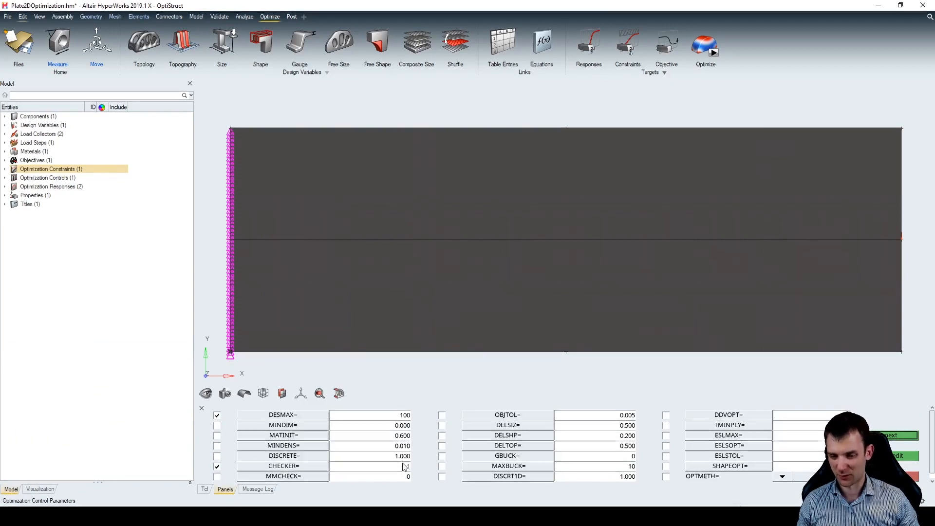
left_click(366, 470)
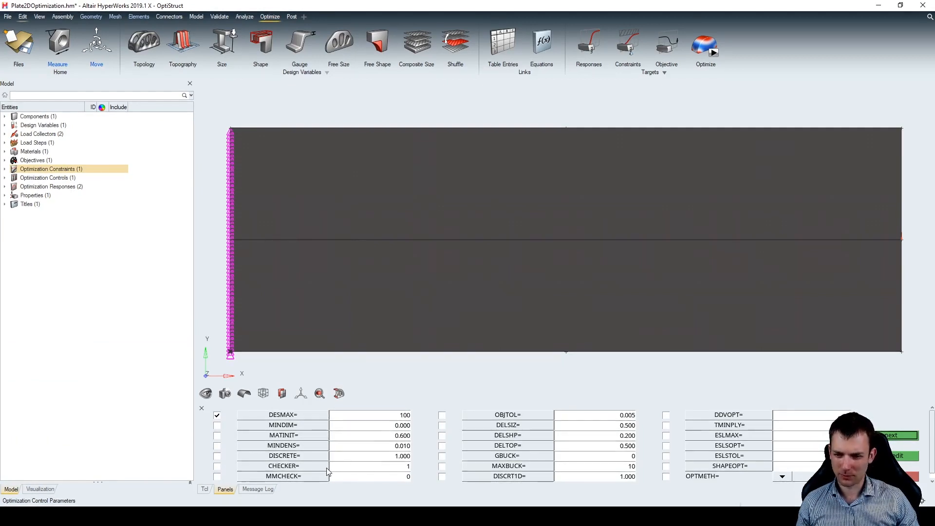
left_click(218, 455)
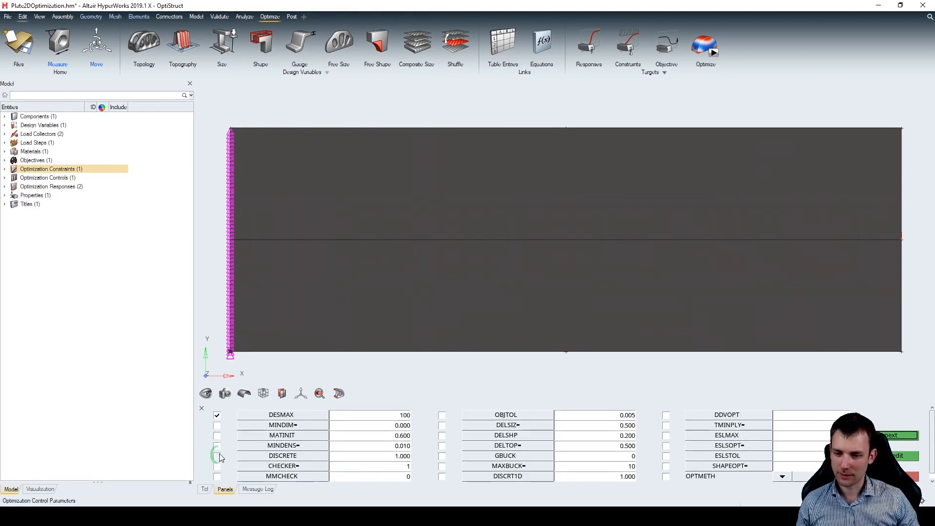
left_click(395, 458)
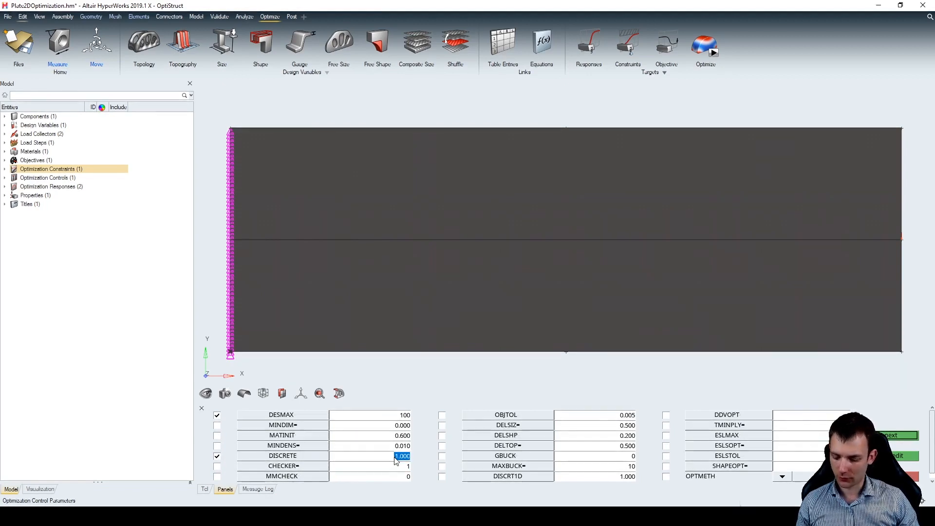
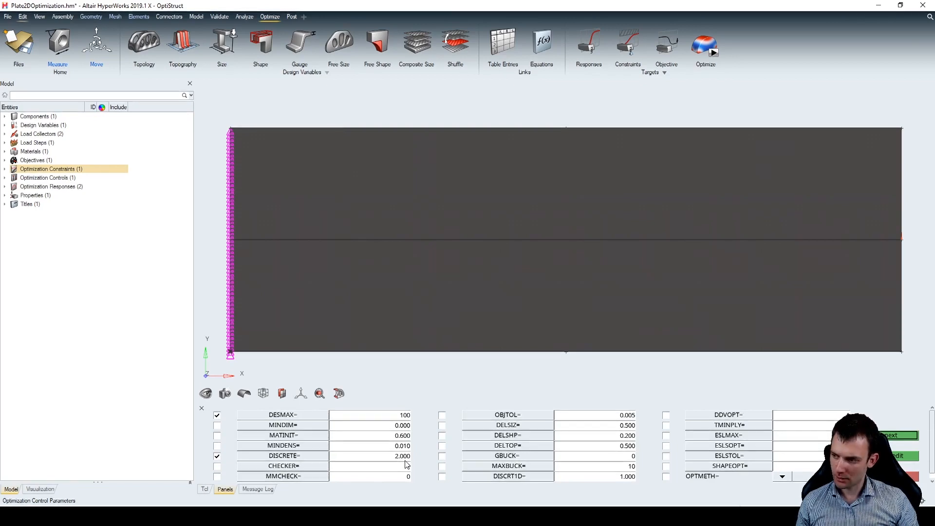
left_click(892, 476)
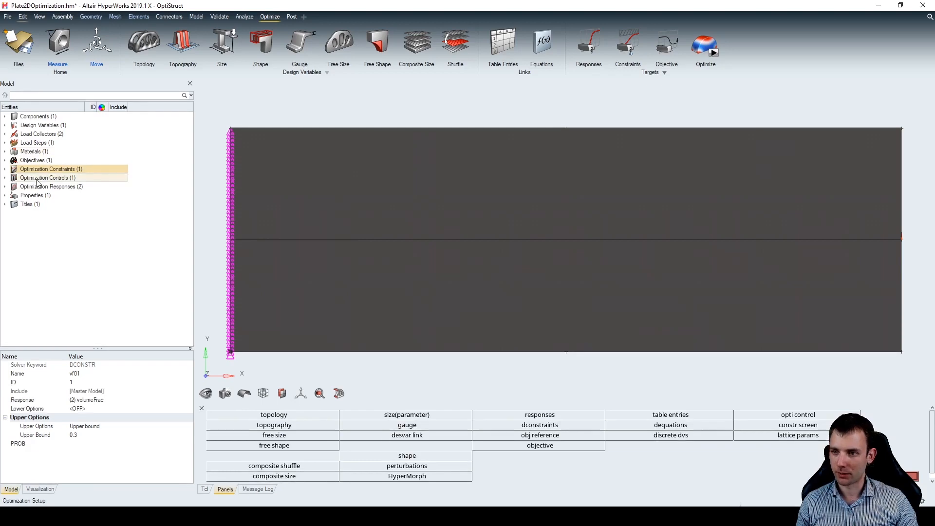
Open the MyDesVar topology design variable and its Mindim parameter for editing.
double_click(39, 126)
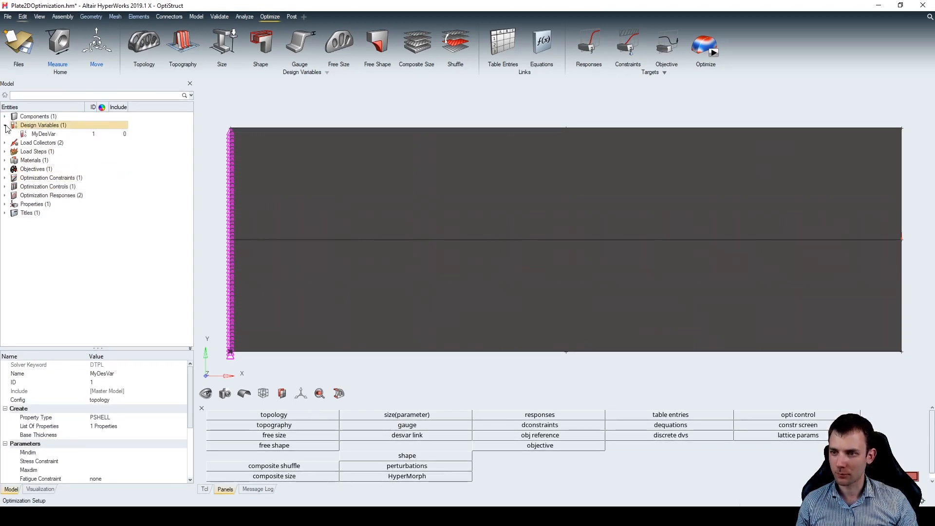
left_click(42, 134)
left_click(106, 452)
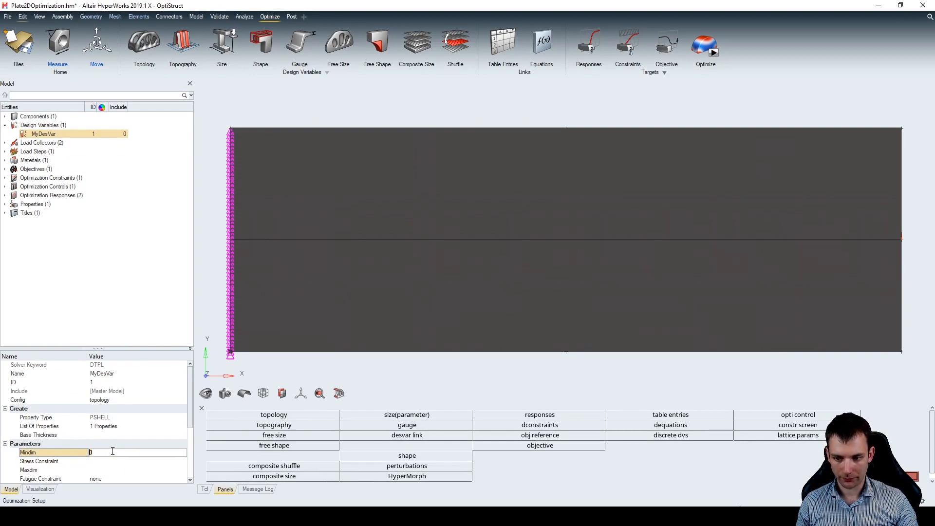
scroll(397, 312, "up", 5)
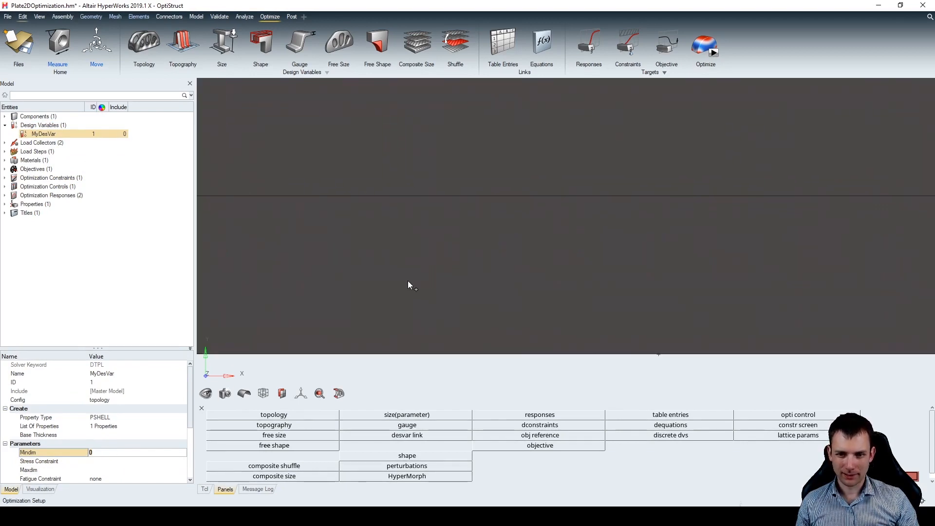
scroll(381, 284, "down", 3)
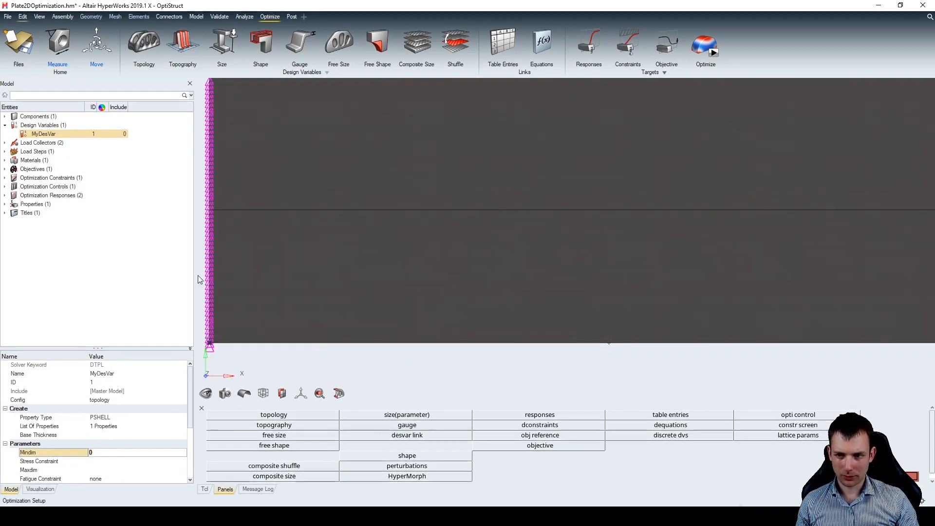
Hide the plate component's geometry and display its elements shaded with mesh lines.
left_click(4, 116)
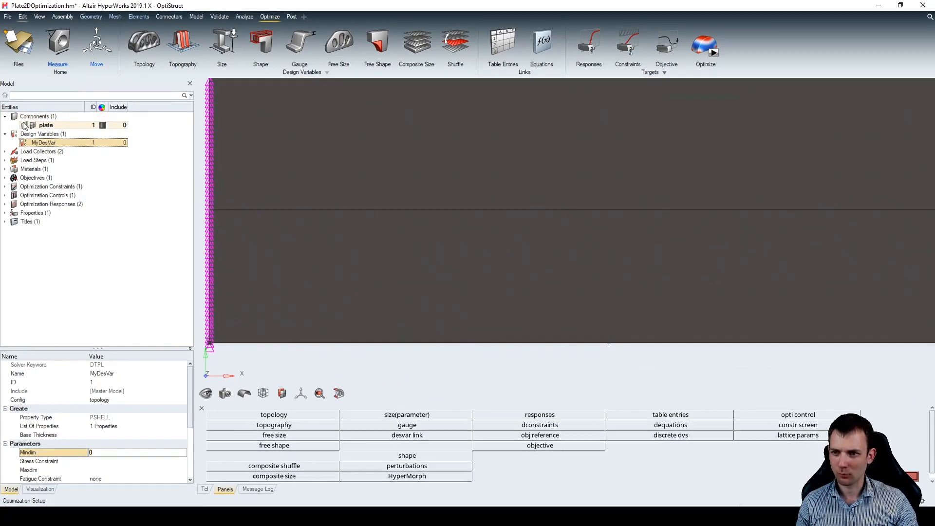
left_click(24, 126)
left_click(263, 394)
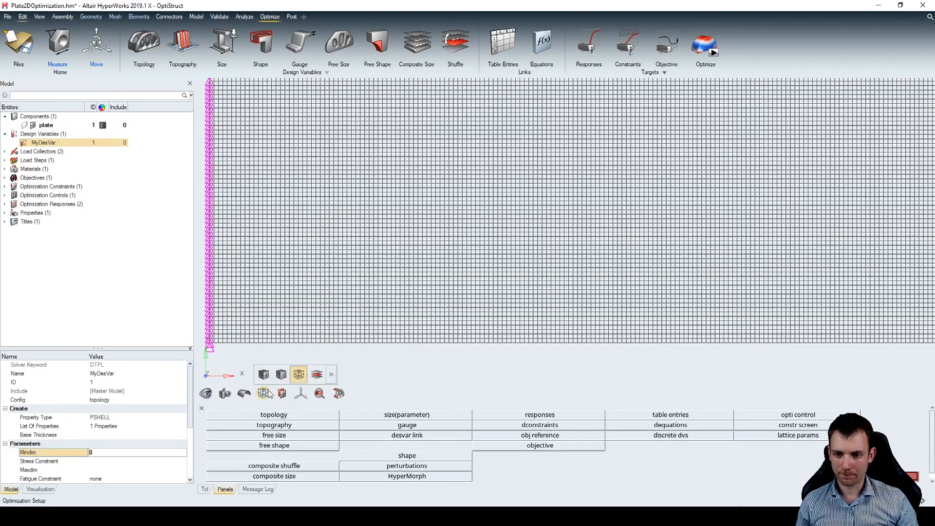
left_click(263, 378)
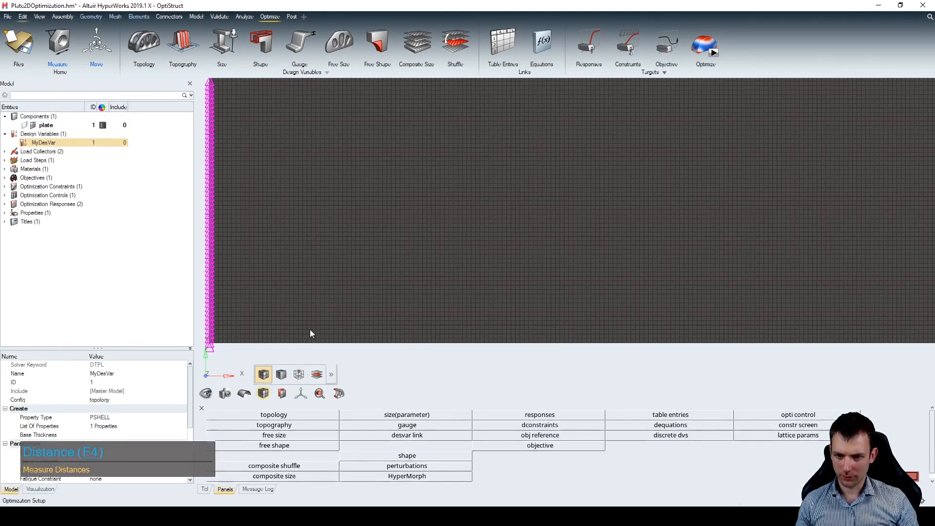
Measure the distance between two horizontally adjacent nodes to find the plate's element size.
scroll(318, 328, "up", 5)
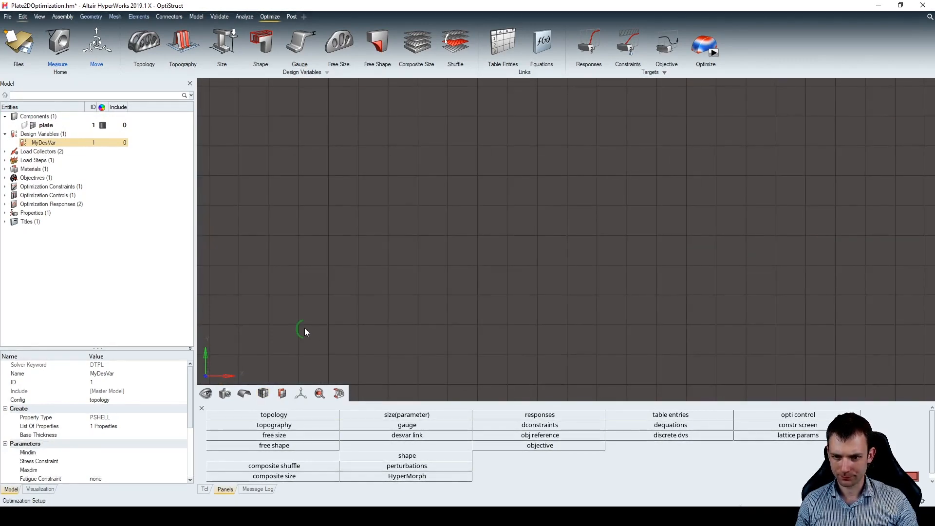
key("F4")
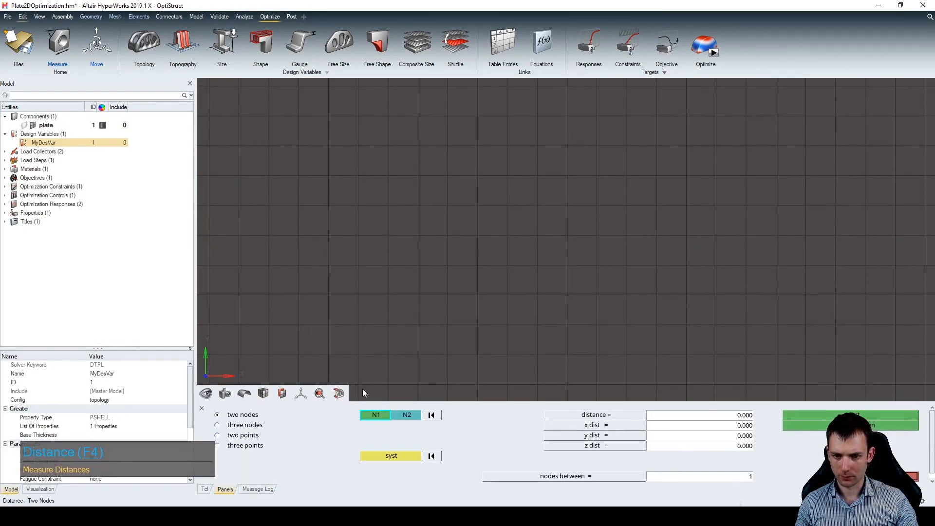
left_click(298, 325)
left_click(329, 324)
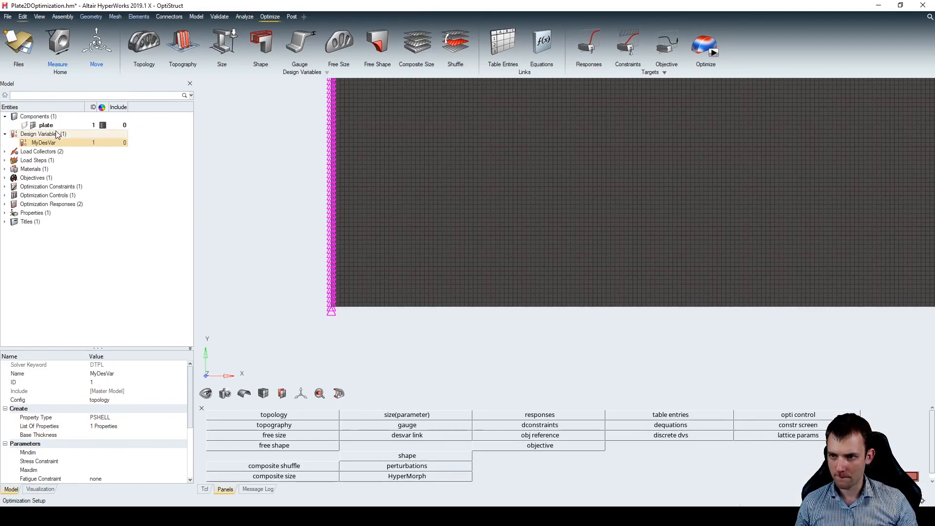
Set the MyDesVar design variable's Mindim to 15 and its Maxdim to 40.
left_click(124, 449)
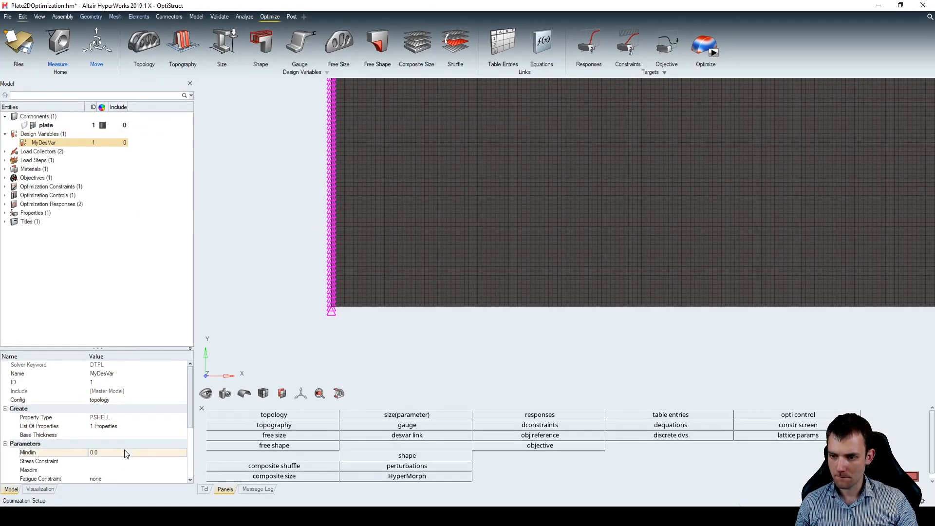
type("15")
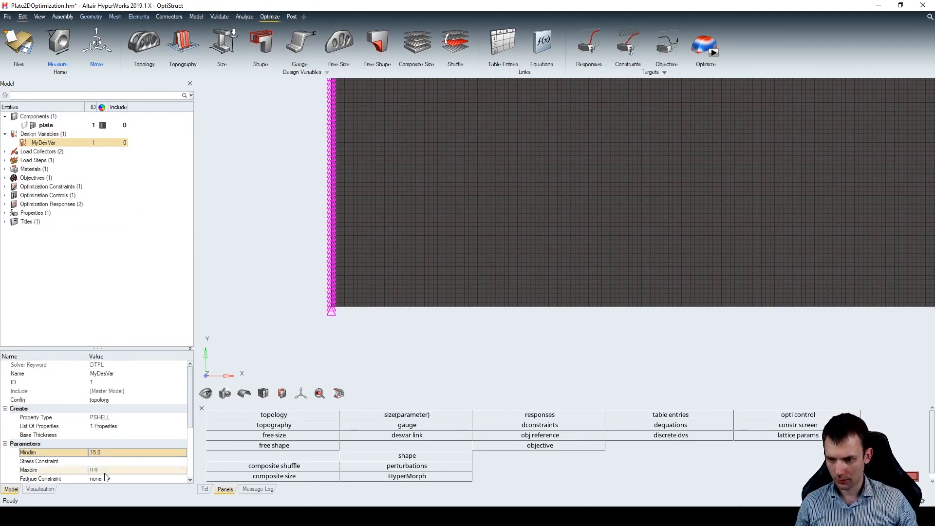
left_click(112, 467)
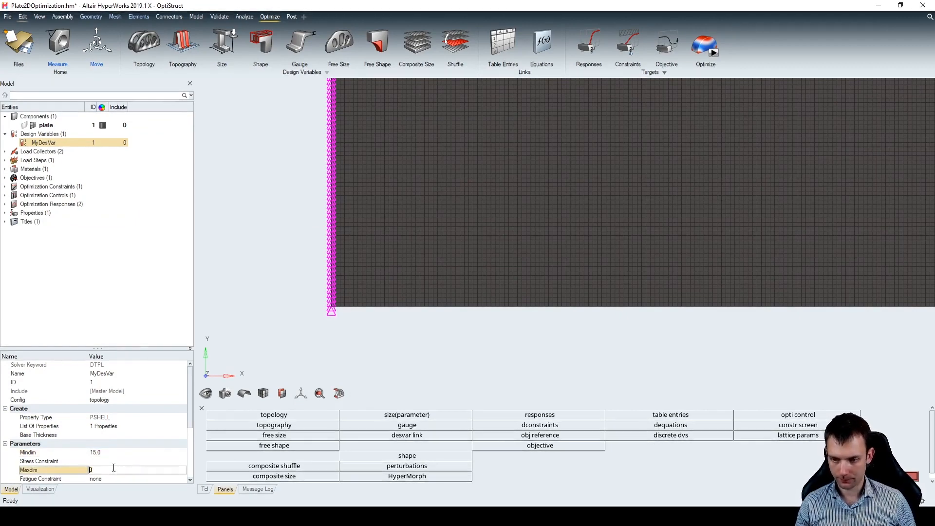
type("40")
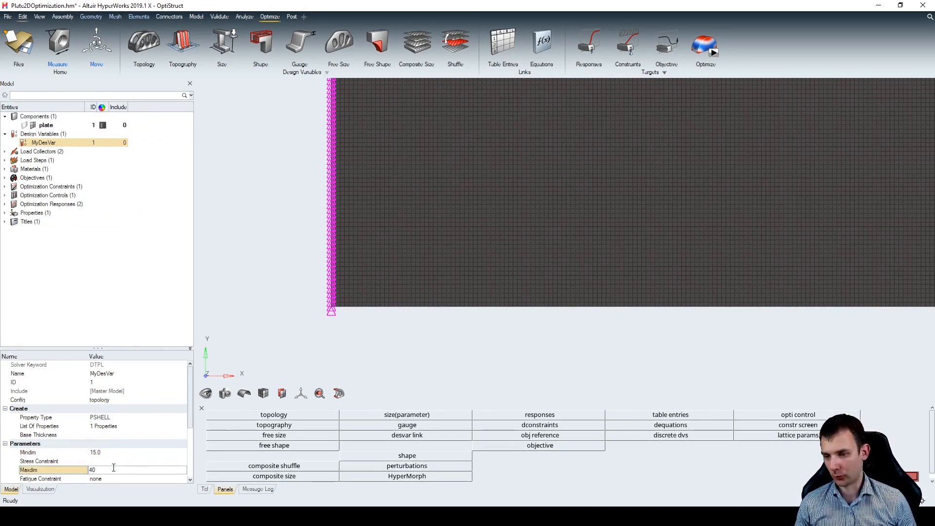
key("Return")
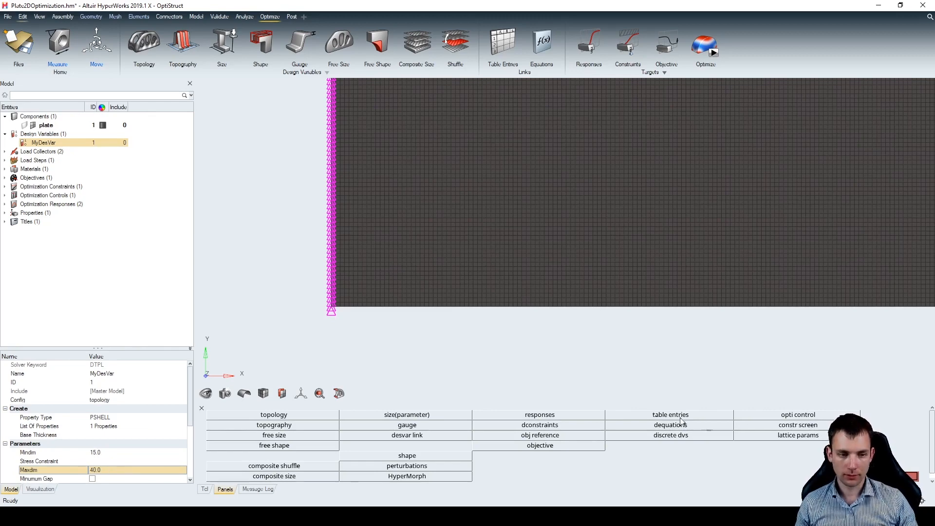
Rename the OptiStruct input file to Plate2DOptimization_vf03minMemberAndDiscrete2.fem.
left_click(875, 476)
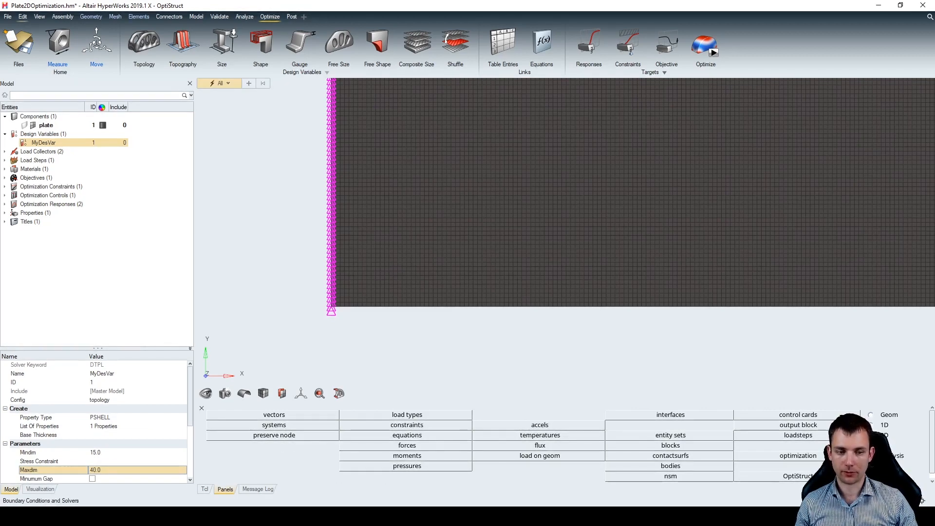
left_click(811, 477)
left_click(566, 416)
left_click(536, 416)
left_click(541, 416)
type("m")
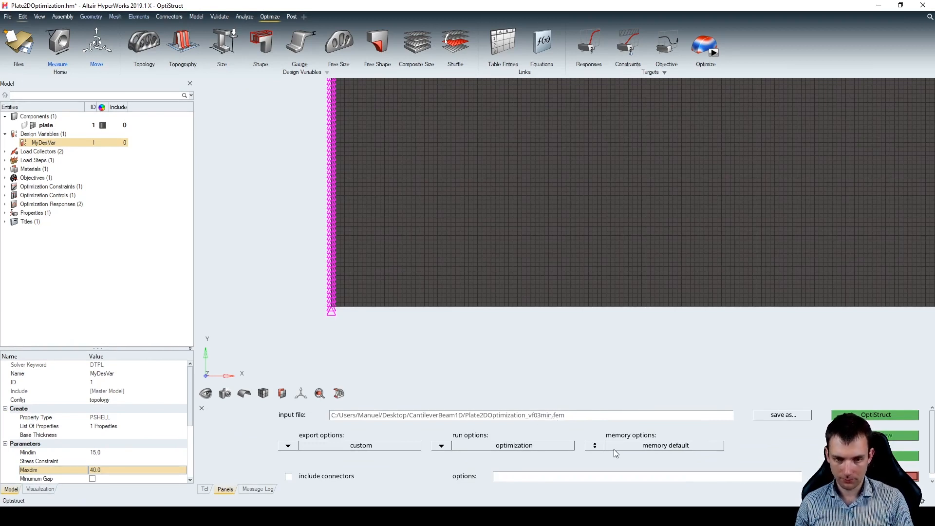
type("inMemberAndD")
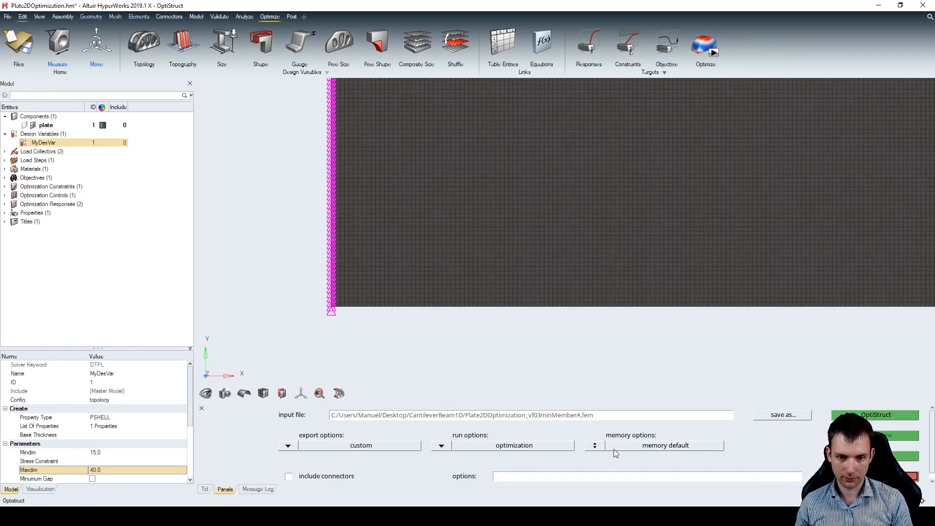
type("iscr")
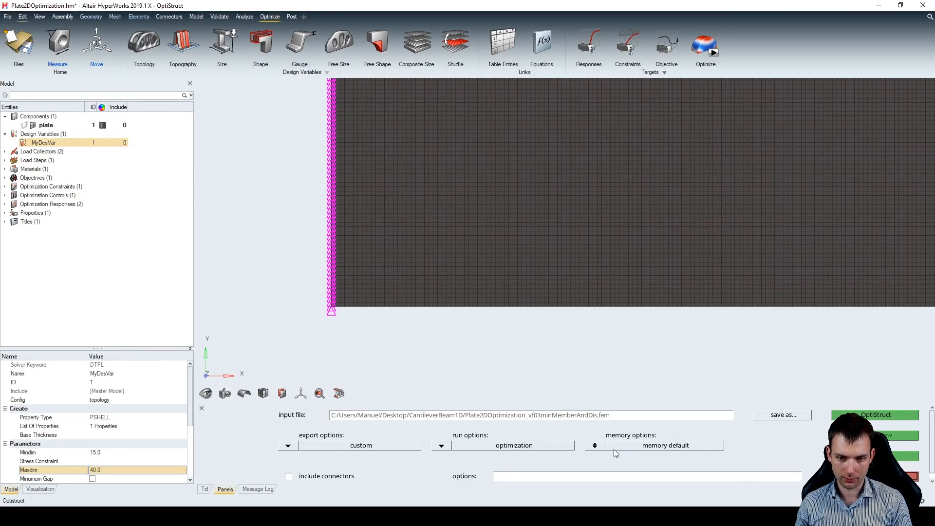
type("ete2")
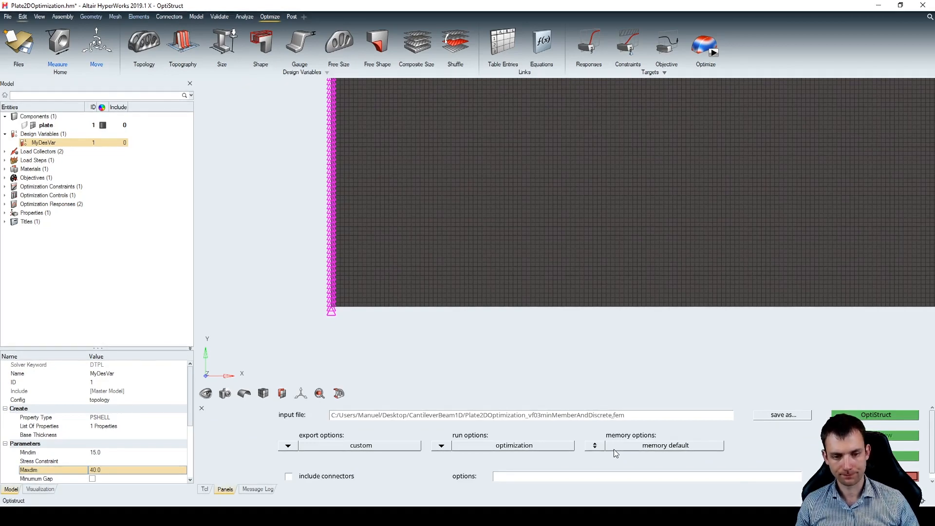
Run OptiStruct on the renamed input file and bring the solver view of the earlier Plate2DOptimization_vf03.fem run to the front.
left_click(867, 417)
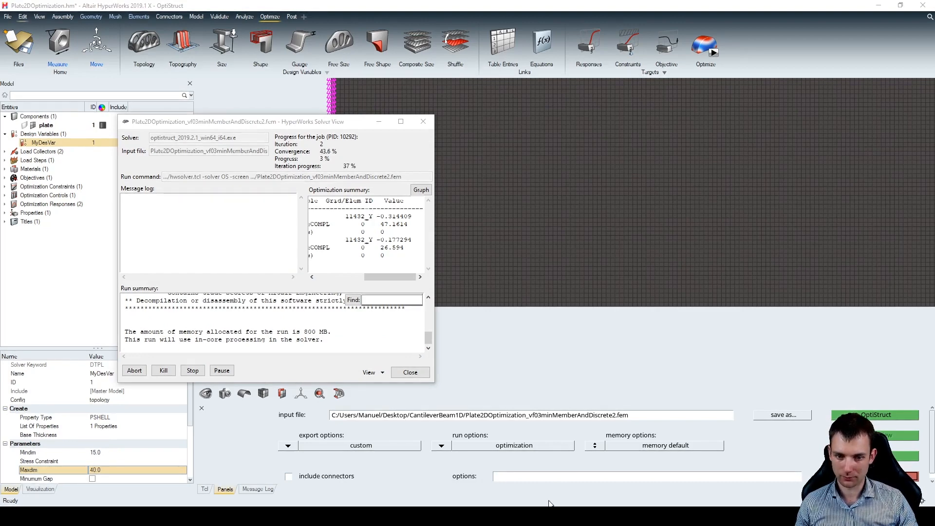
mouse_move(549, 504)
left_click(675, 470)
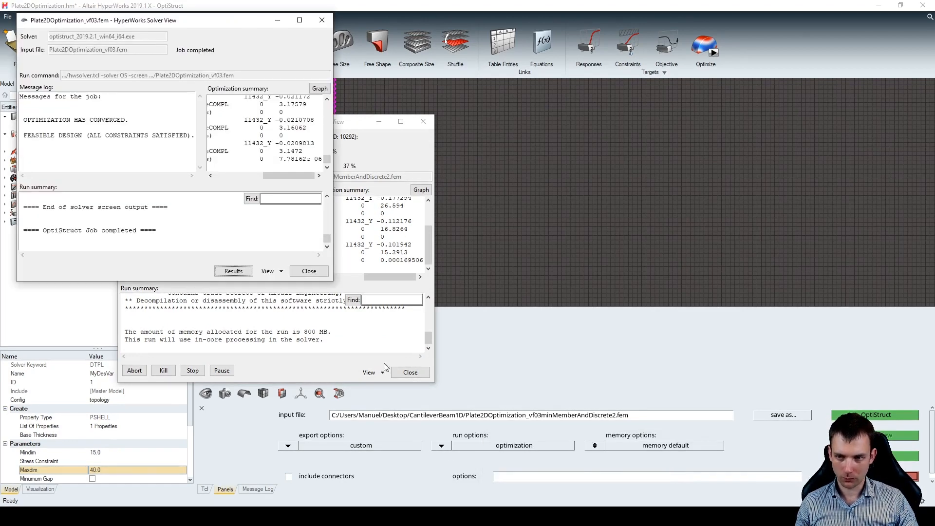
Check the optimization summary of the Plate2DOptimization_vf03.fem run, close its solver view, and bring the Plate2DOptimization_vf01.fem solver view to the front.
left_click_drag(276, 180, 202, 184)
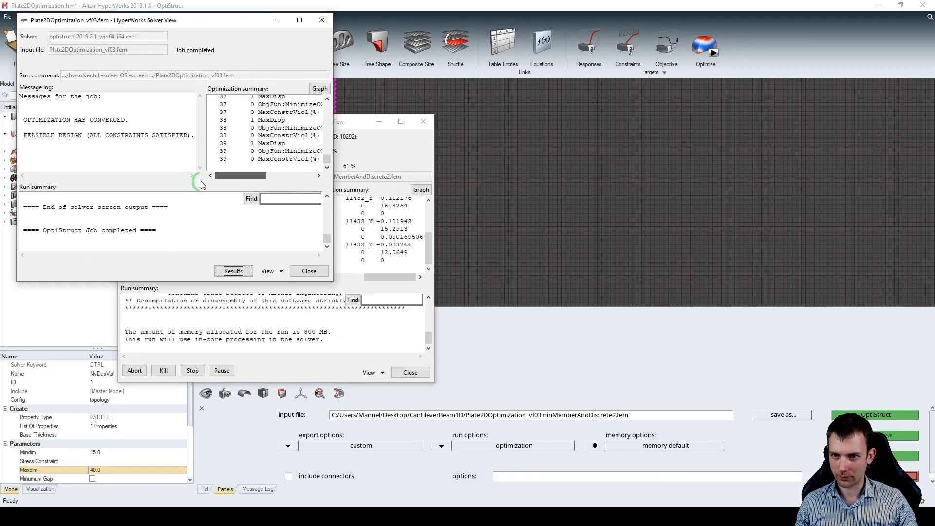
left_click(319, 275)
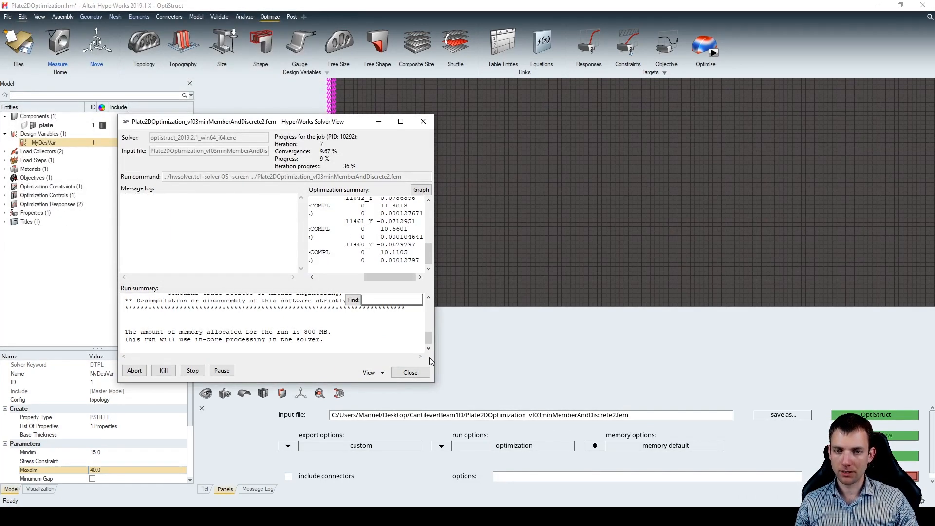
left_click(631, 480)
left_click(280, 284)
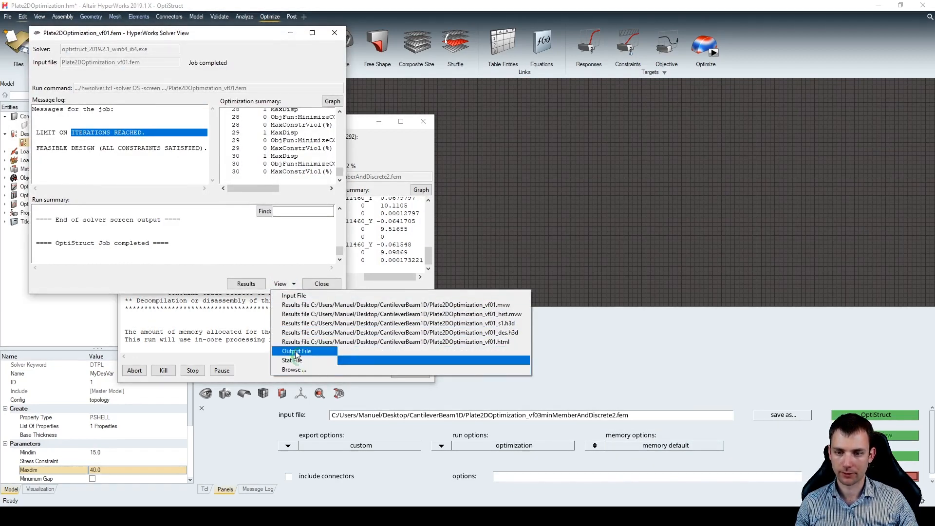
left_click(281, 248)
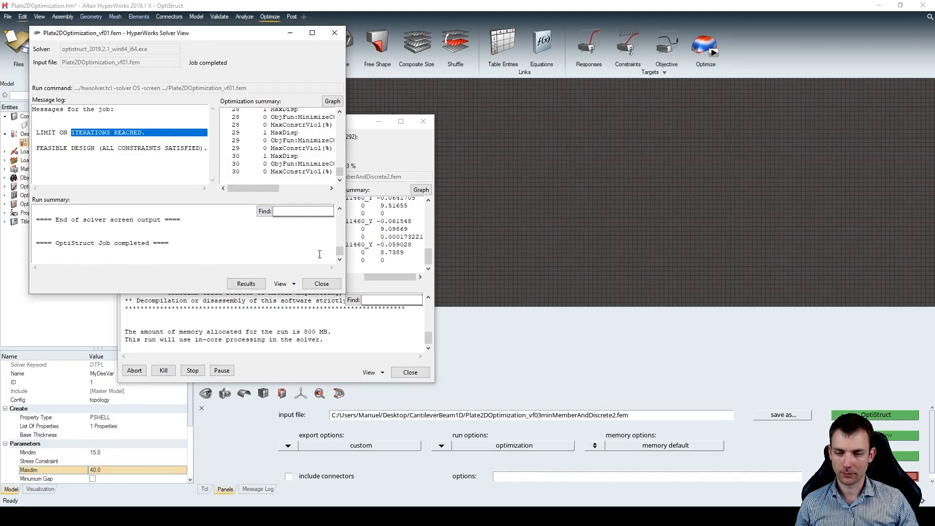
Open the CantileverBeam1D folder from the Desktop in the file explorer and maximize its window.
left_click(126, 257)
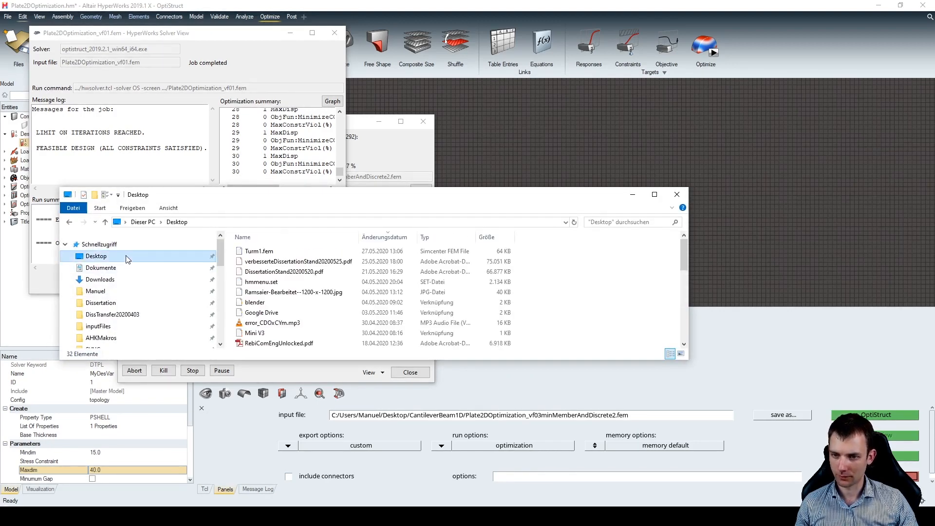
scroll(290, 283, "down", 6)
scroll(289, 280, "up", 3)
double_click(288, 275)
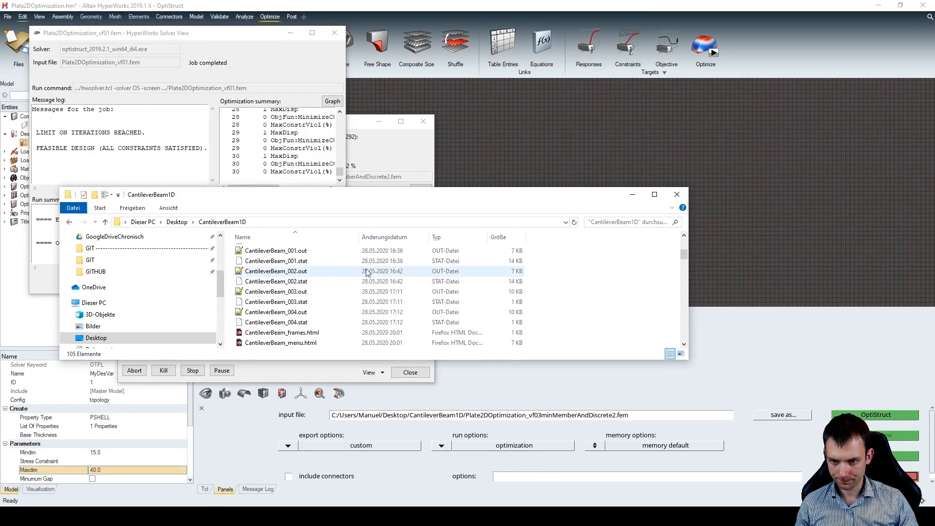
double_click(549, 194)
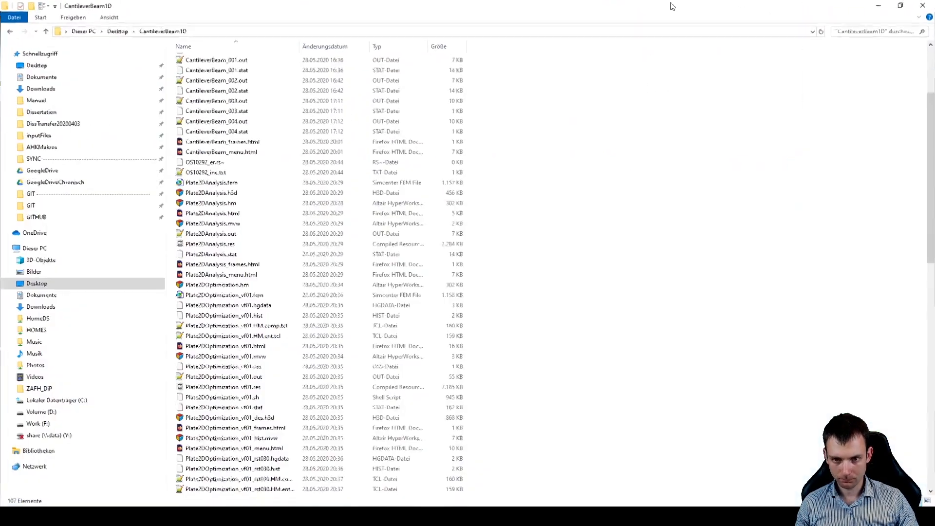
Sort the folder by modification date and widen the name column to inspect the newest Plate2DOptimization_vf03minMemberAndDiscrete2 result files.
left_click(339, 45)
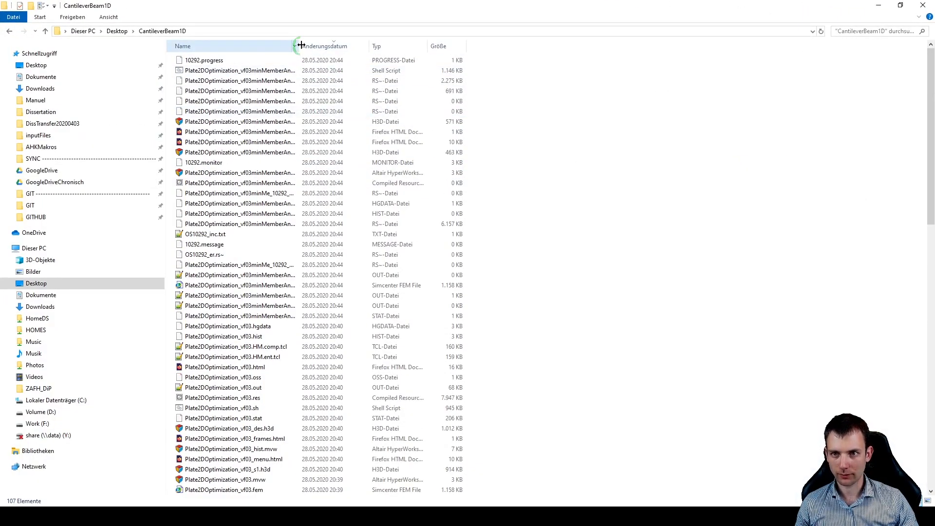
left_click_drag(301, 45, 515, 46)
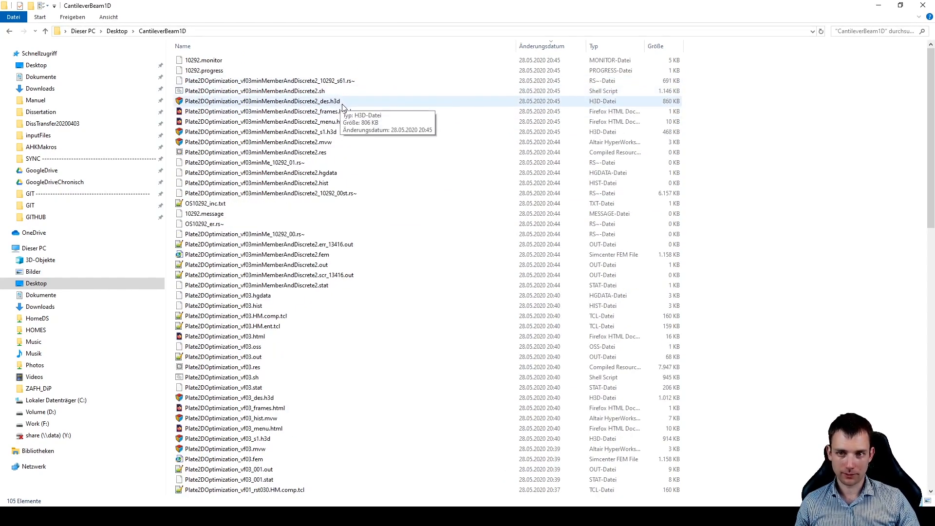
left_click(342, 136)
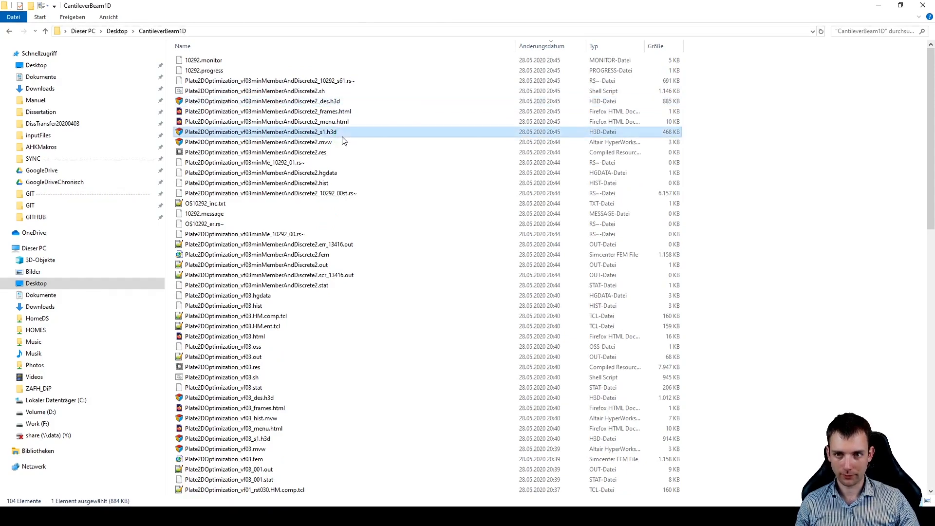
left_click(345, 133)
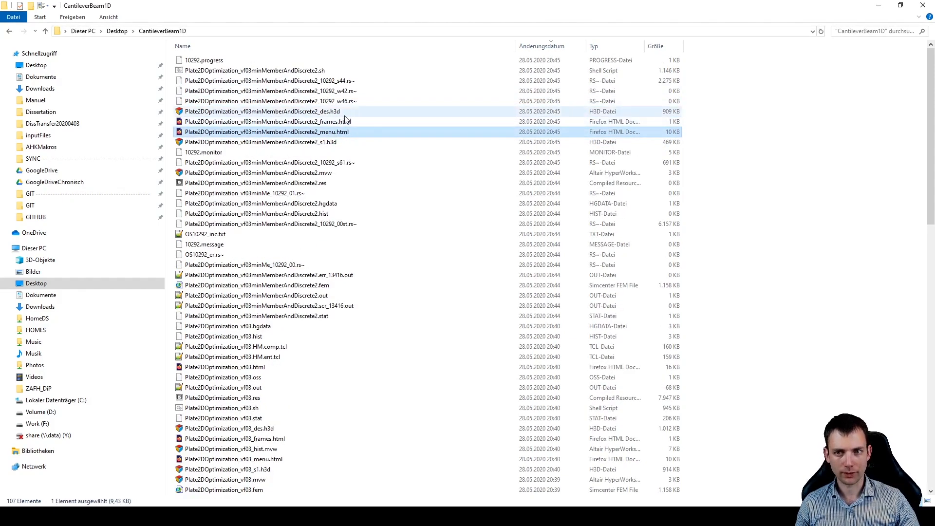
left_click(345, 140)
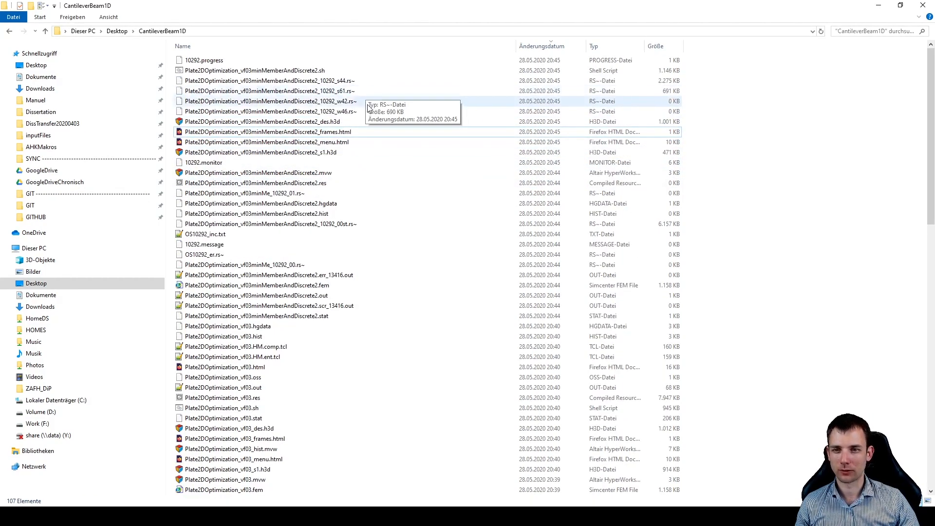
Open the output file of the Plate2DOptimization_vf01 run from its solver view and examine the density distribution table of iteration 12.
key("alt+Tab")
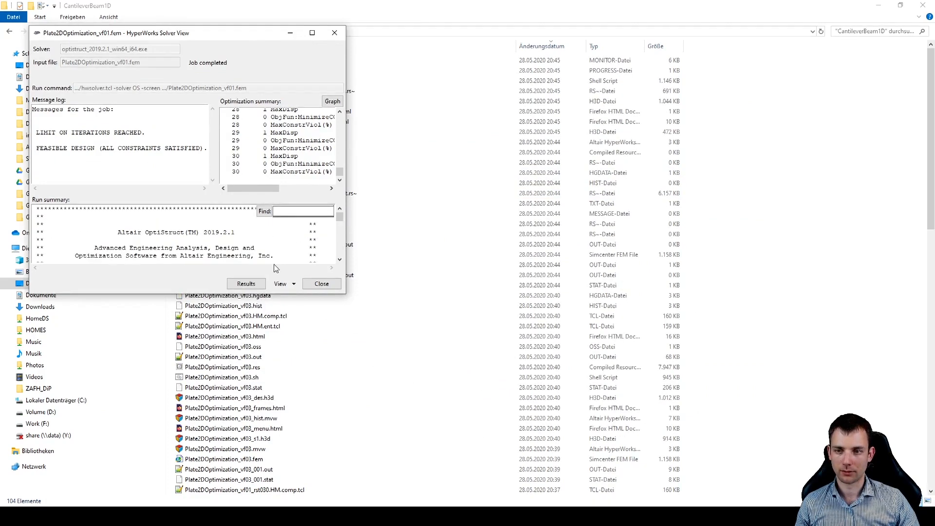
left_click(282, 283)
left_click(297, 343)
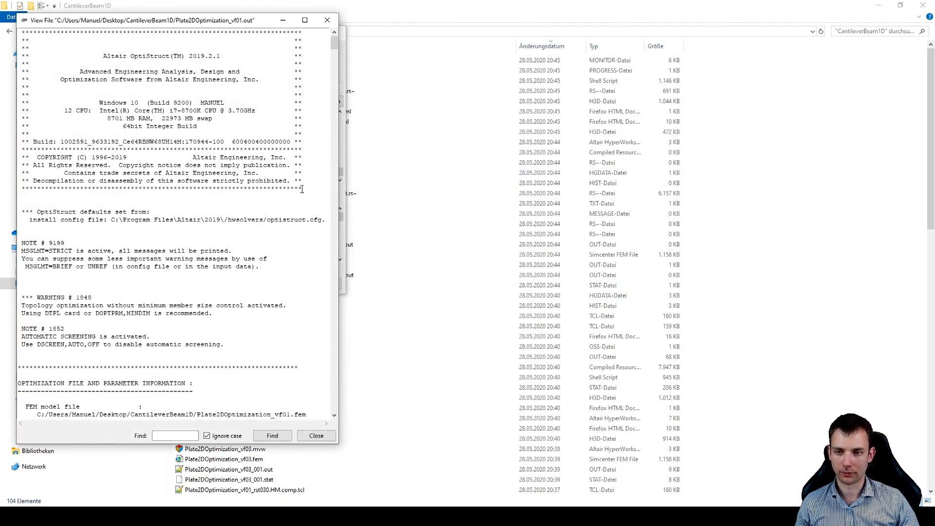
left_click_drag(334, 43, 329, 218)
left_click_drag(76, 282, 55, 212)
left_click(82, 219)
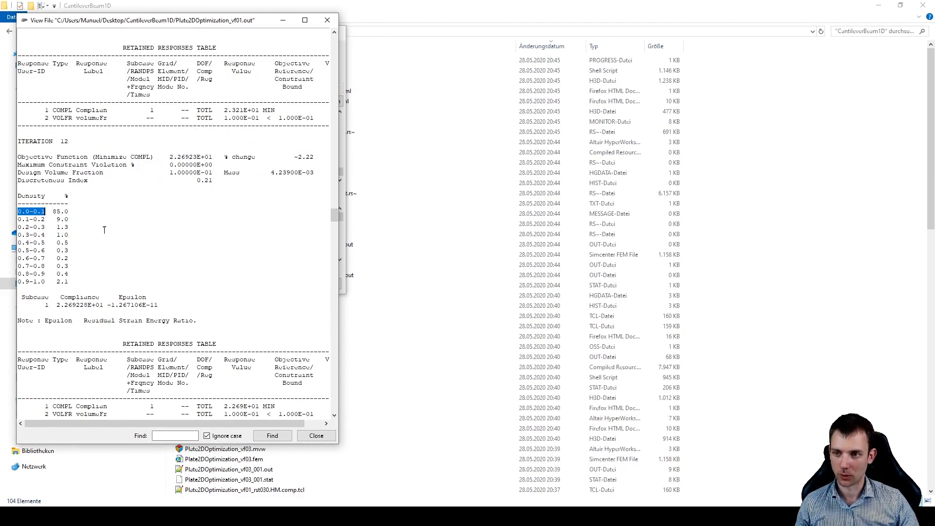
left_click(56, 274)
left_click_drag(54, 281, 83, 281)
left_click_drag(54, 228, 67, 259)
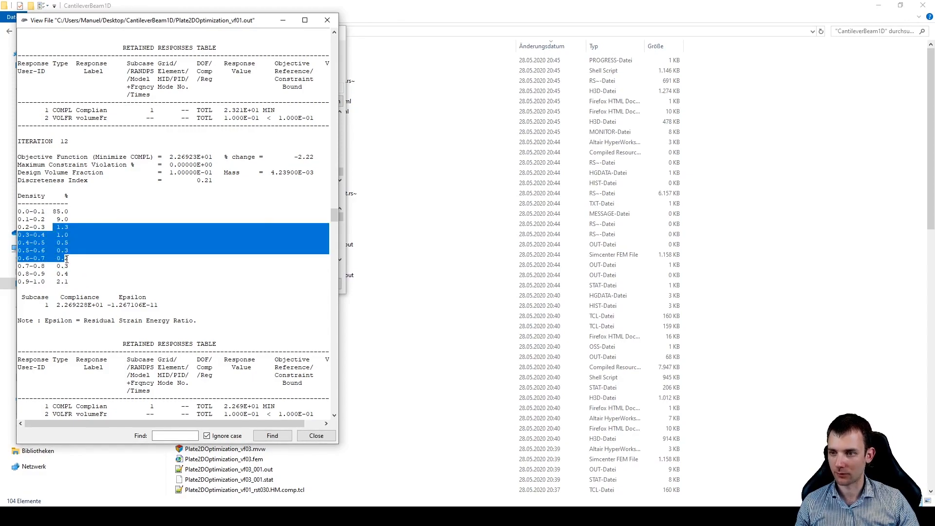
scroll(277, 221, "down", 1)
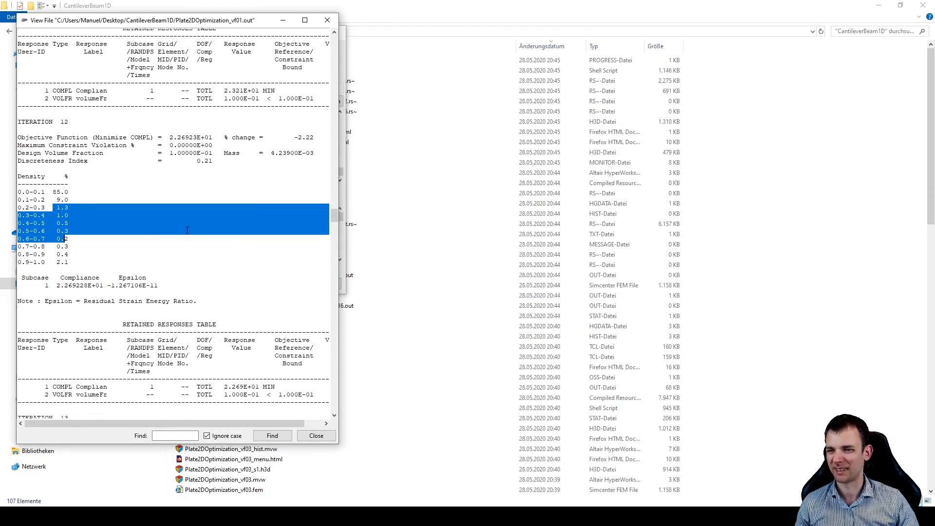
Review the final iterations in the output file, examine the mass and objective function of iteration 20, and close the file.
left_click_drag(336, 214, 322, 411)
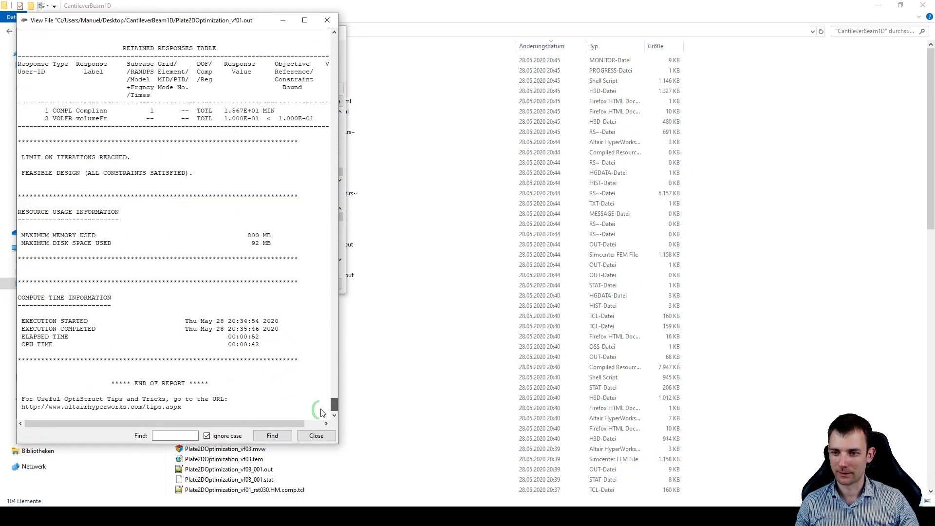
scroll(191, 252, "up", 10)
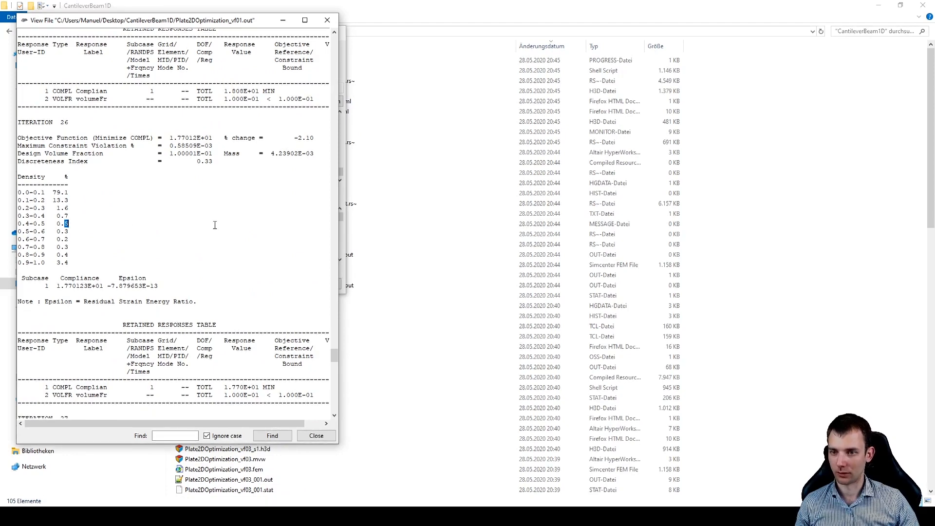
scroll(261, 118, "up", 20)
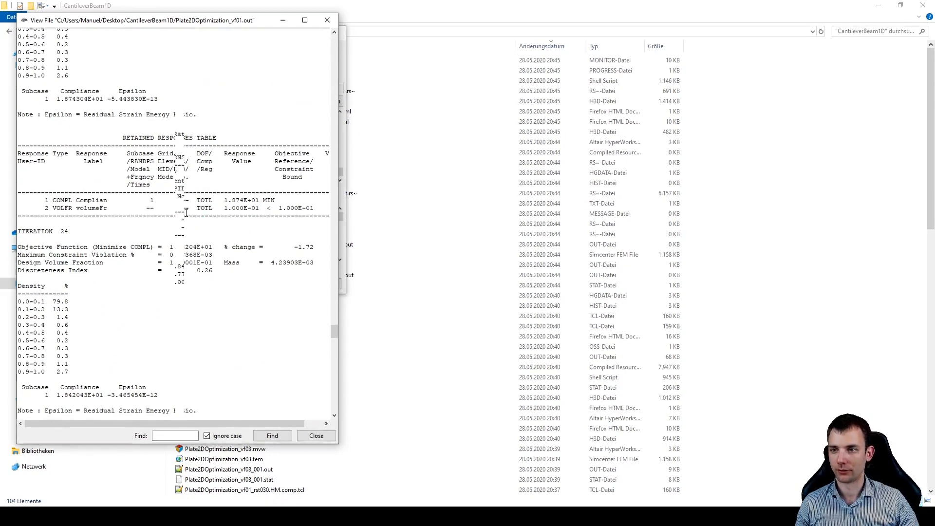
left_click_drag(268, 151, 329, 152)
left_click(259, 151)
left_click(300, 148)
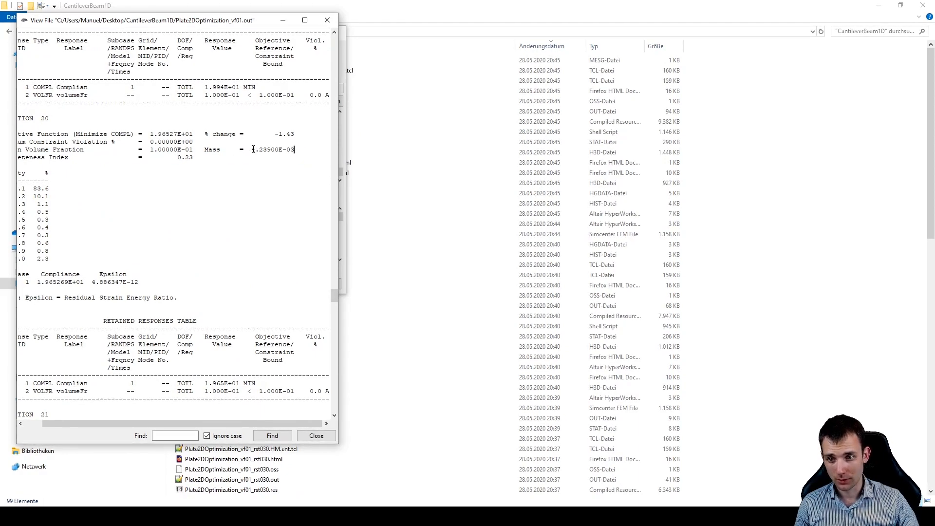
left_click_drag(253, 149, 301, 150)
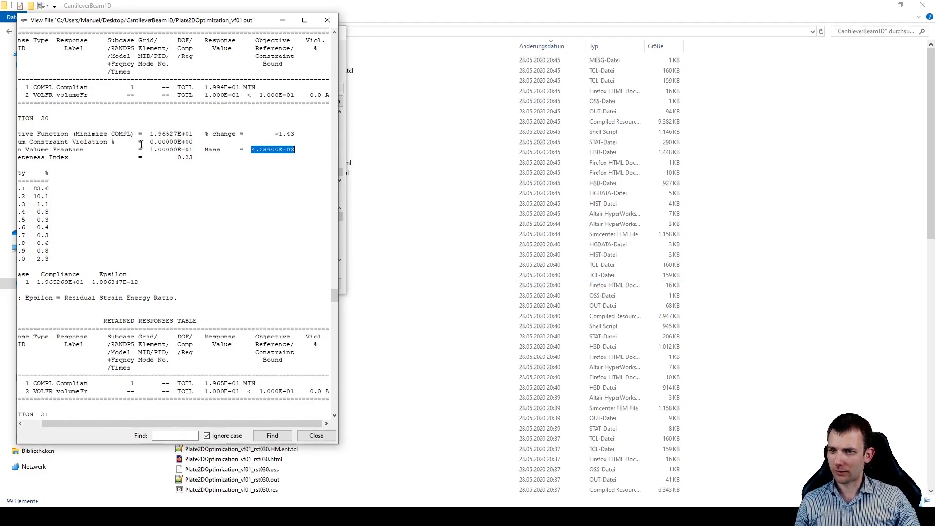
left_click_drag(150, 134, 193, 134)
left_click_drag(335, 294, 335, 323)
left_click(316, 435)
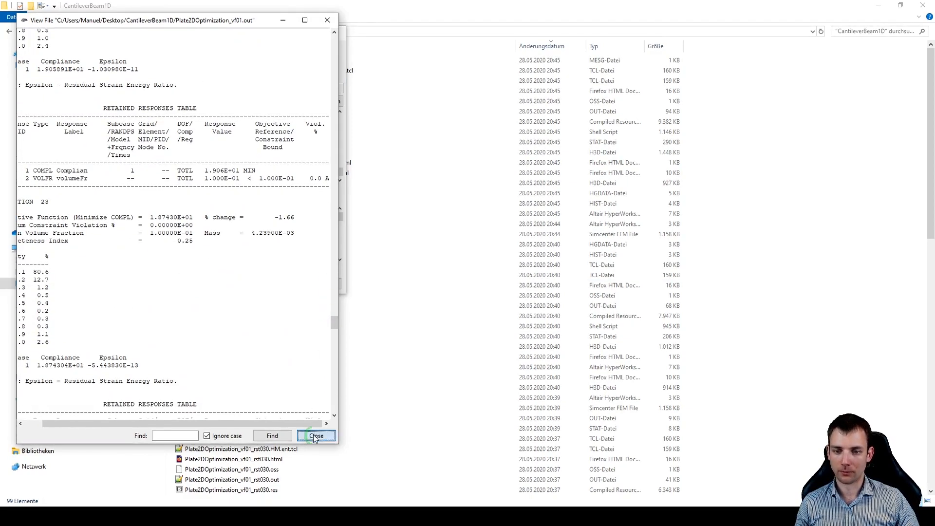
Switch to HyperView with the Plate2DOptimization_vf03minMemberAndDiscrete2 results, check the run's convergence messages, and close its solver view.
left_click(705, 492)
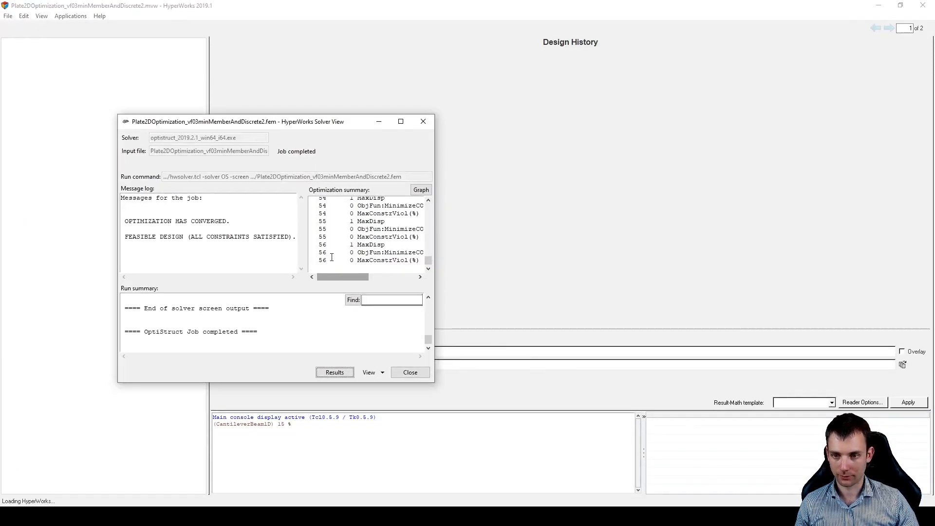
left_click_drag(164, 221, 125, 237)
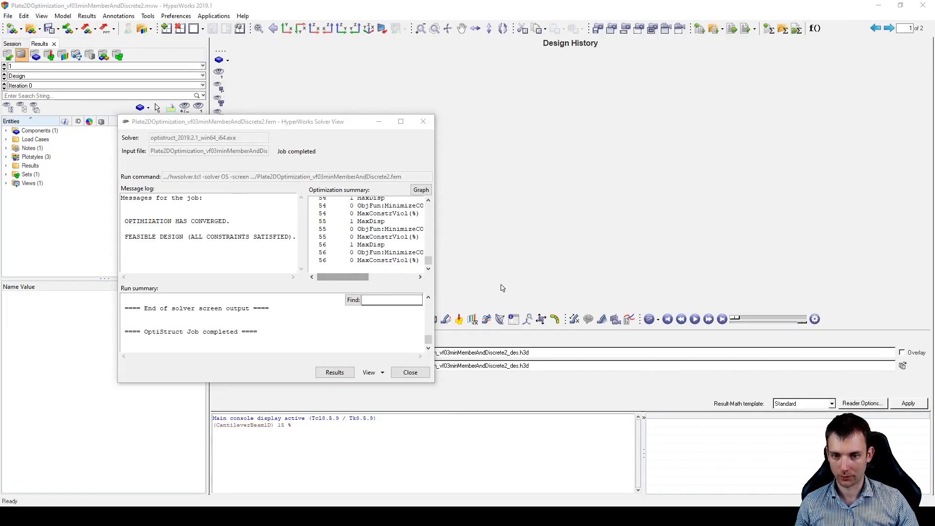
left_click(412, 372)
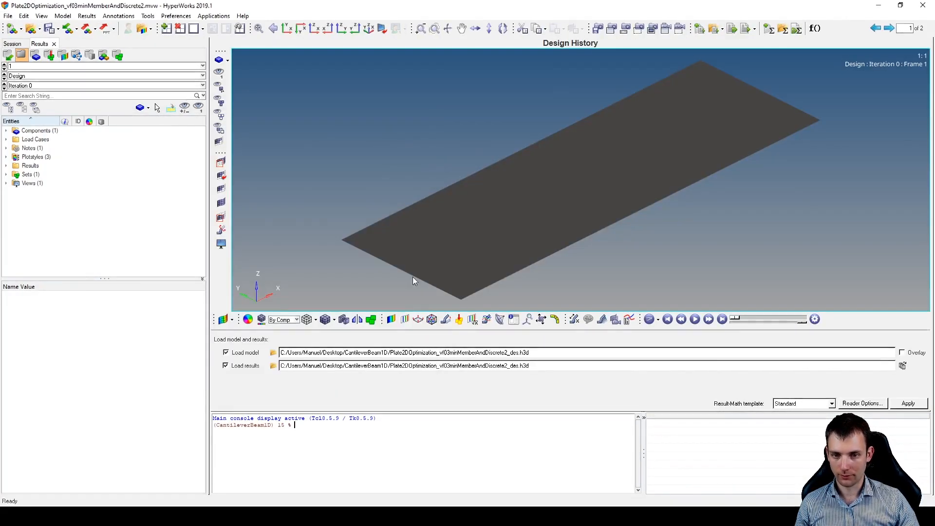
Contour the Element Densities result on the plate for iteration 56 and rotate the model to face the XY plane.
left_click(402, 321)
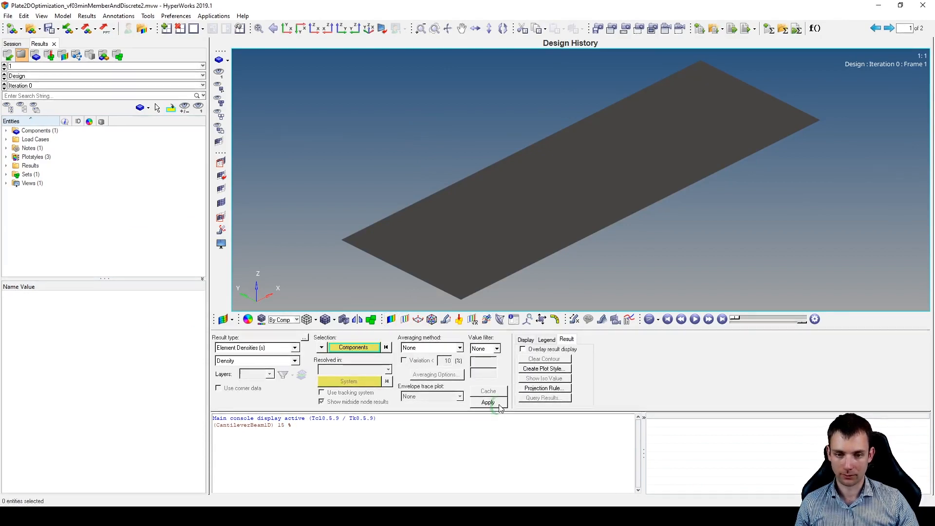
left_click(38, 85)
scroll(34, 141, "down", 15)
left_click(45, 153)
left_click_drag(748, 188, 481, 106, "ctrl")
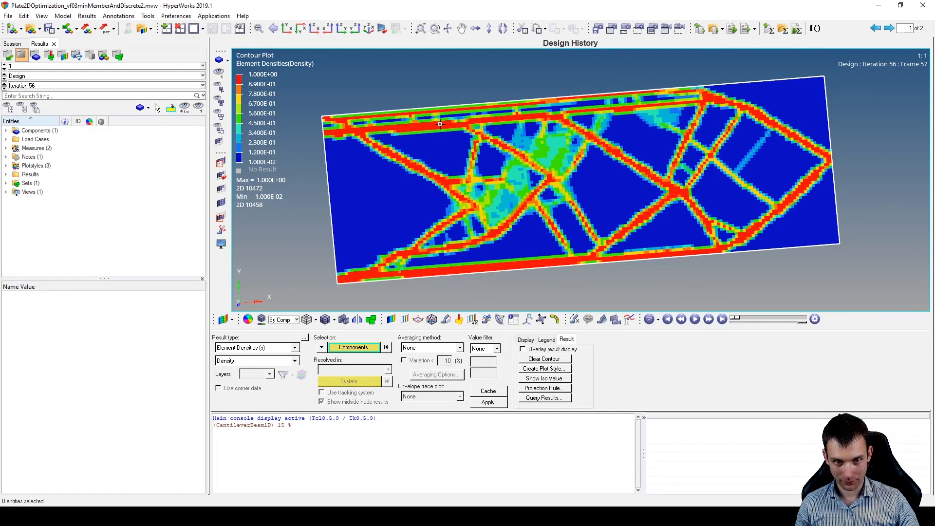
left_click_drag(589, 169, 649, 154, "ctrl")
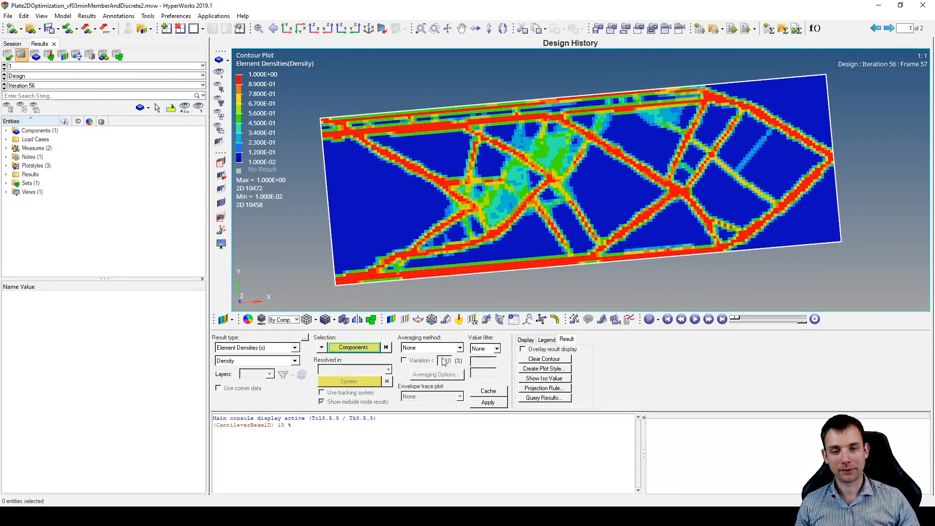
Apply an iso plot of the element densities showing values above about 0.38 and straighten the plate's orientation.
left_click(405, 320)
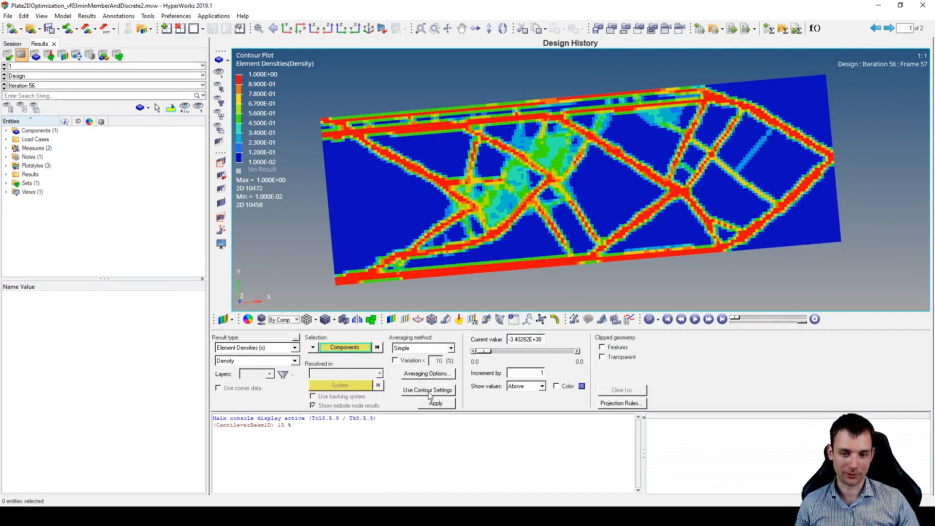
left_click(441, 405)
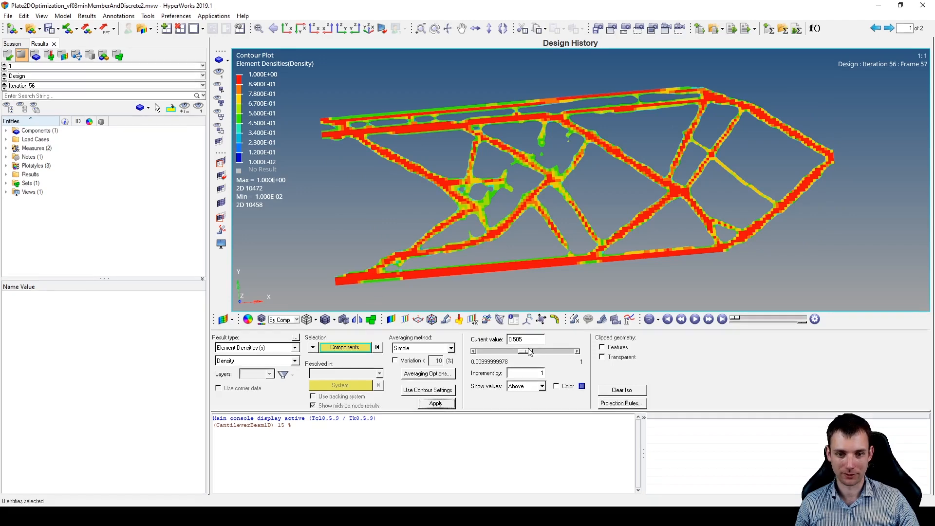
left_click_drag(521, 355, 512, 357)
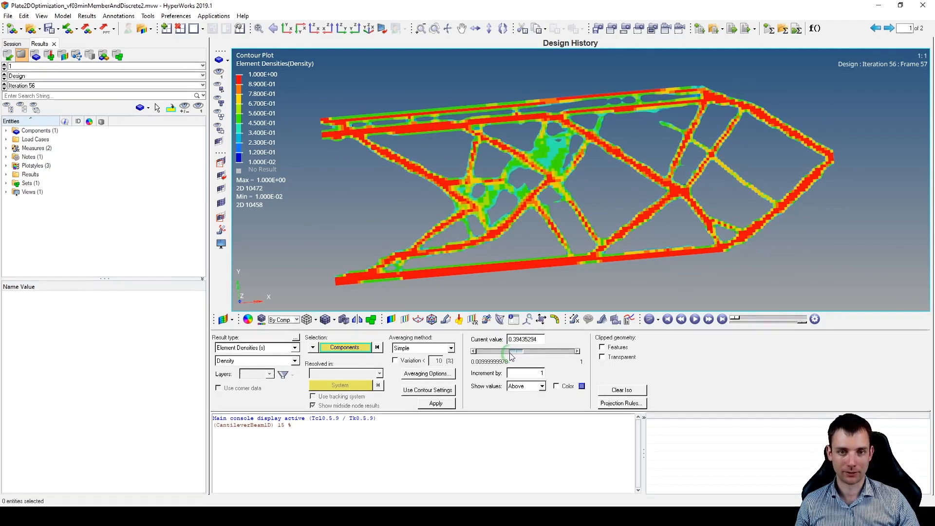
left_click_drag(641, 151, 568, 194, "ctrl")
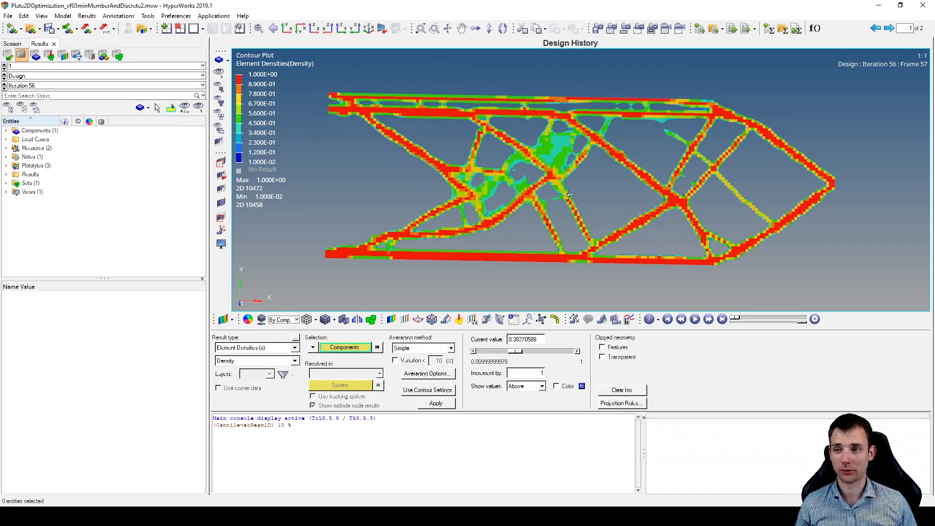